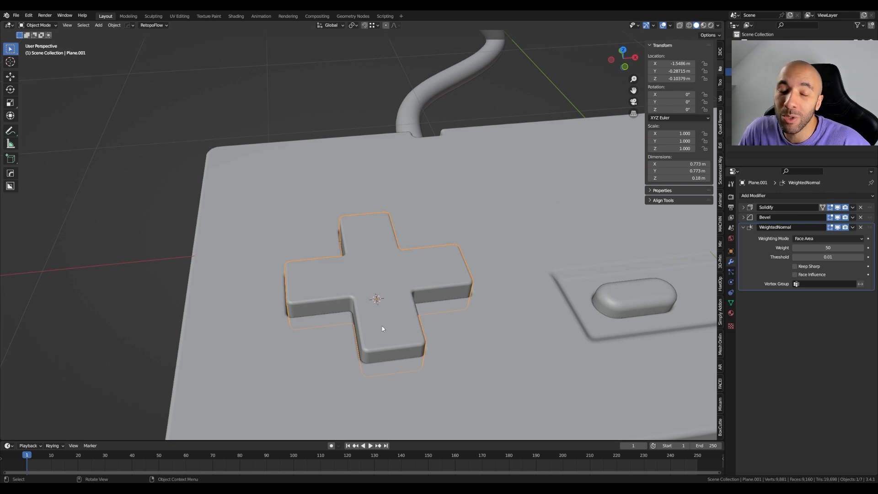
Step: Snap the 3D cursor to the selected D-pad cross
{"action": "middle_click_drag", "start_coordinate": [377, 317], "coordinate": [378, 315]}
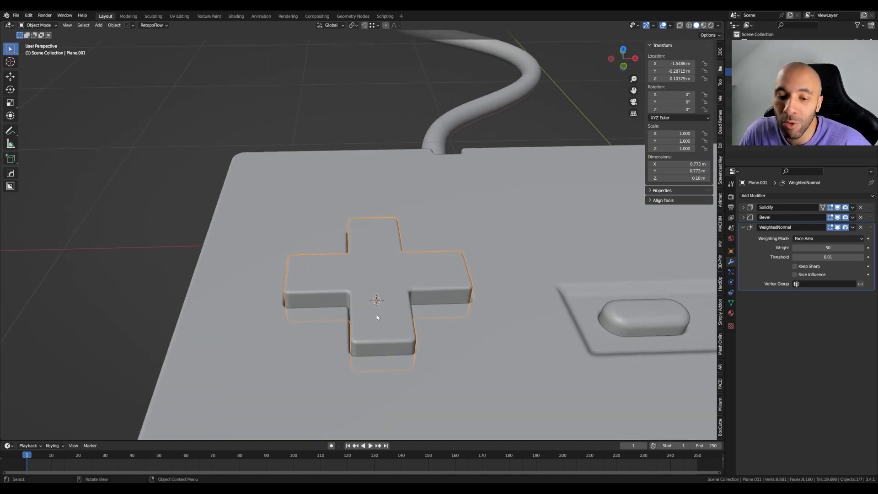
{"action": "middle_click_drag", "start_coordinate": [384, 294], "coordinate": [359, 264]}
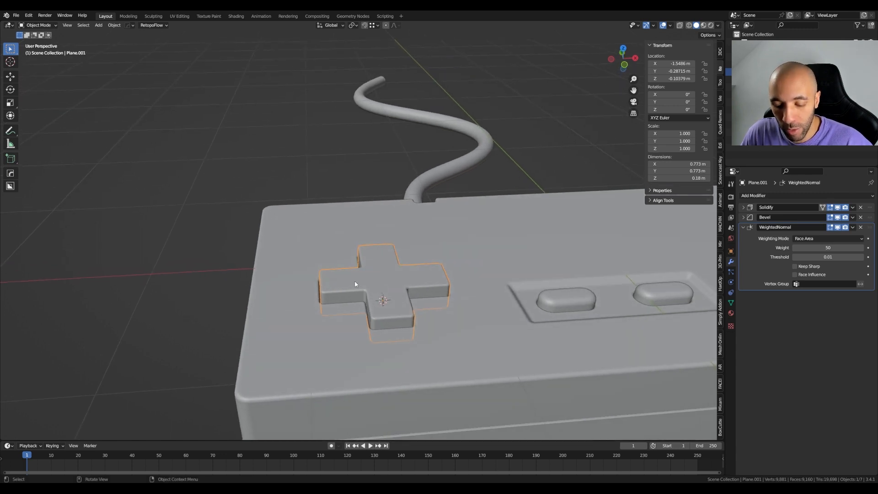
{"action": "key", "text": "shift+s"}
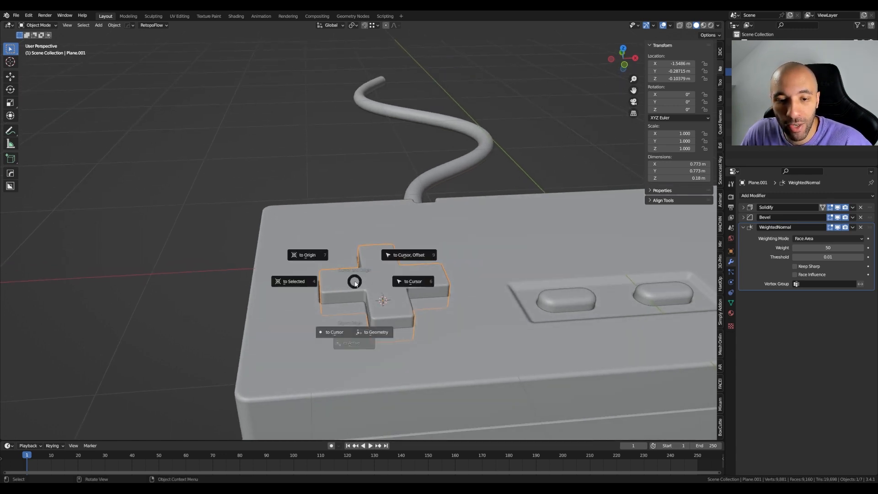
{"action": "left_click", "coordinate": [292, 281]}
{"action": "middle_click_drag", "start_coordinate": [291, 283], "coordinate": [394, 306]}
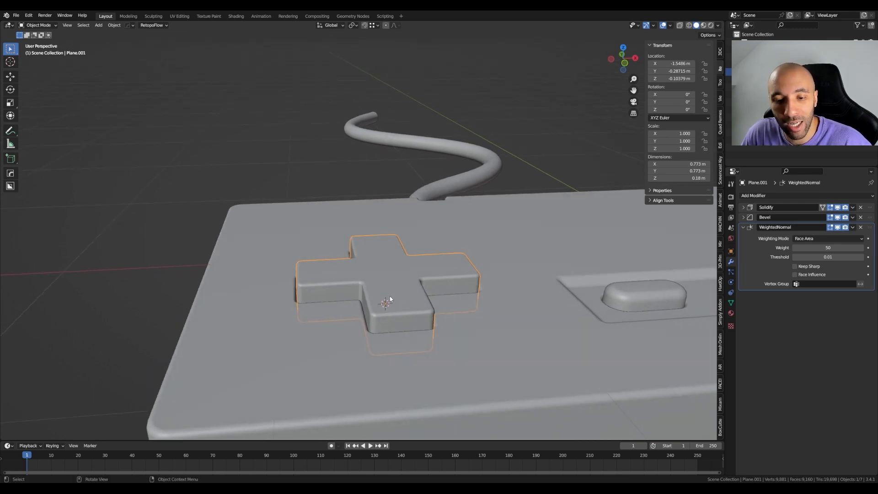
Step: Set the D-pad cross's origin to its geometry
{"action": "middle_click_drag", "start_coordinate": [396, 287], "coordinate": [391, 326]}
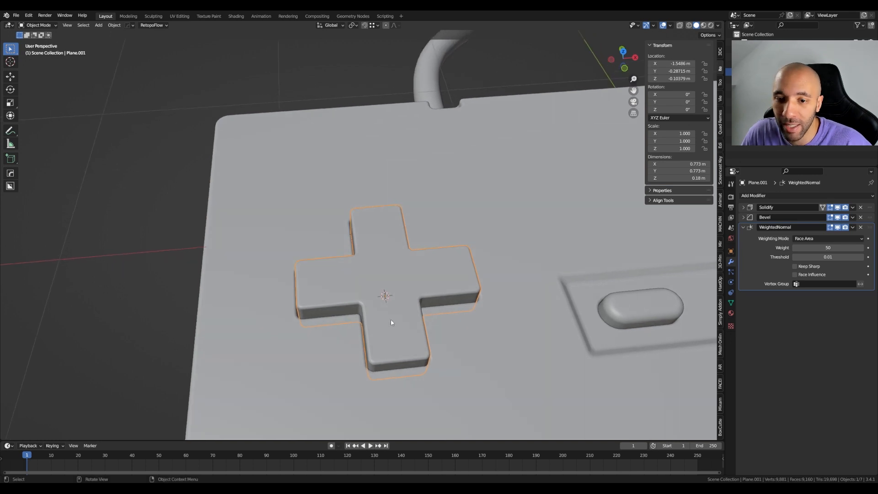
{"action": "right_click", "coordinate": [387, 286]}
{"action": "mouse_move", "coordinate": [408, 288]}
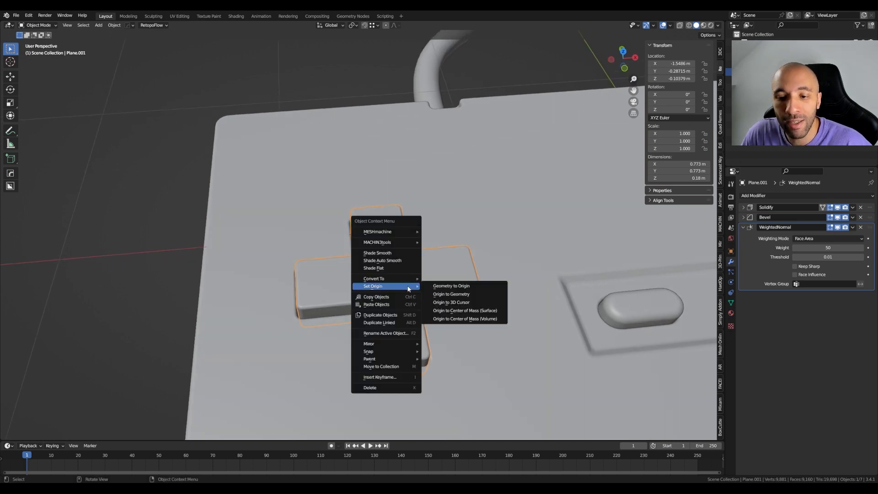
{"action": "left_click", "coordinate": [456, 295]}
{"action": "middle_click_drag", "start_coordinate": [375, 309], "coordinate": [366, 286]}
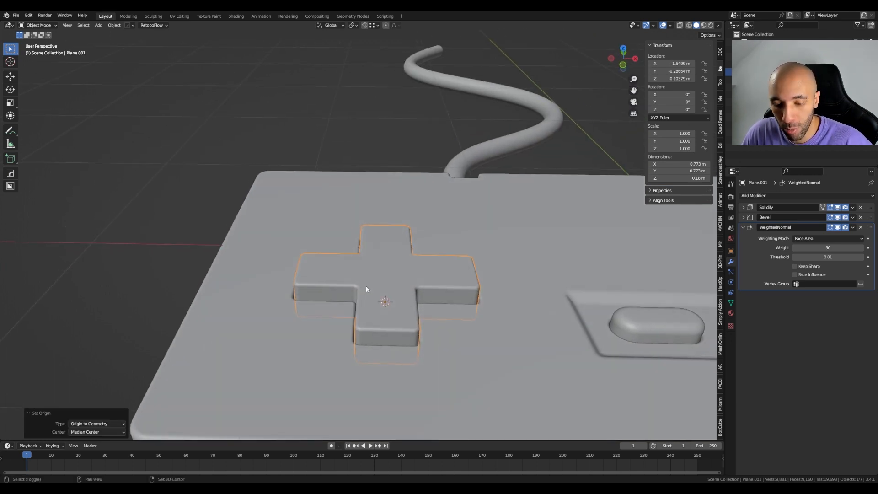
{"action": "key", "text": "shift+s"}
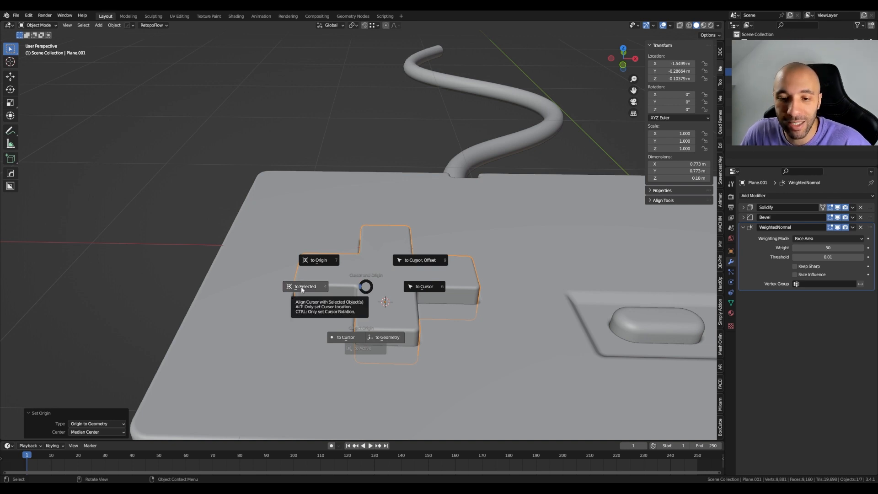
{"action": "key", "text": "Escape"}
Step: Add a UV sphere at the 3D cursor and scale it uniformly by about 0.113
{"action": "key", "text": "shift+a"}
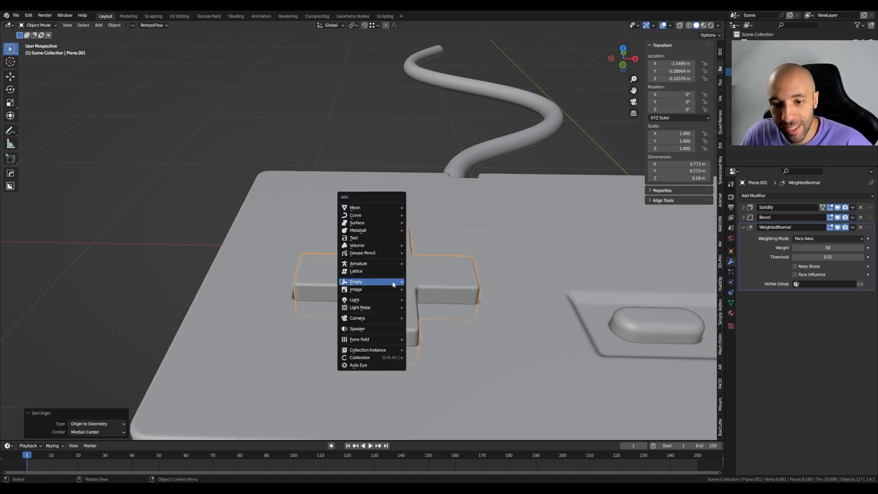
{"action": "mouse_move", "coordinate": [362, 208]}
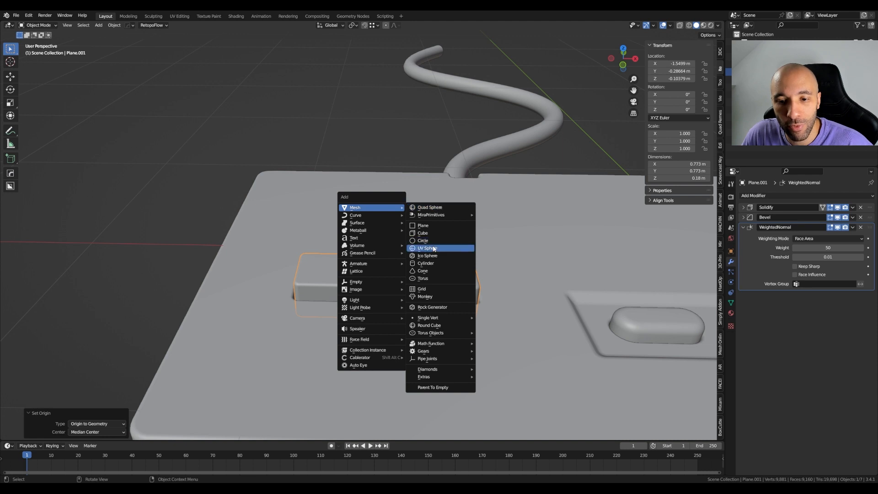
{"action": "left_click", "coordinate": [434, 249]}
{"action": "key", "text": "s"}
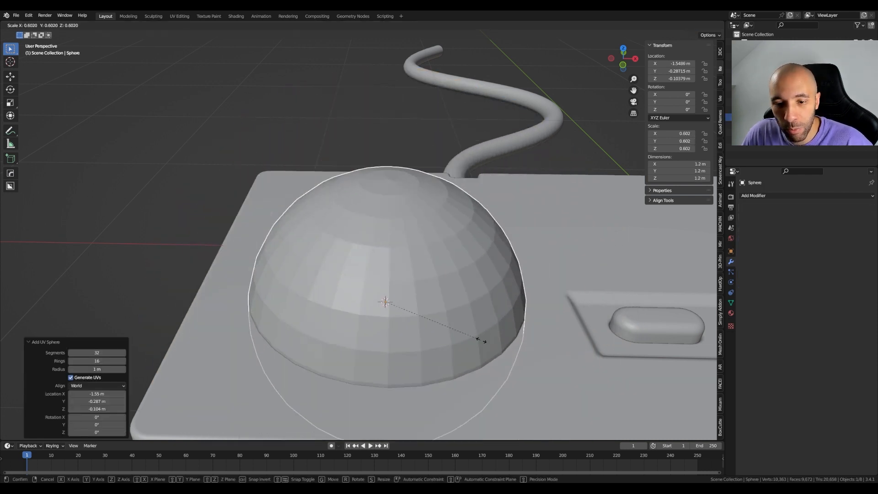
{"action": "left_click", "coordinate": [396, 325]}
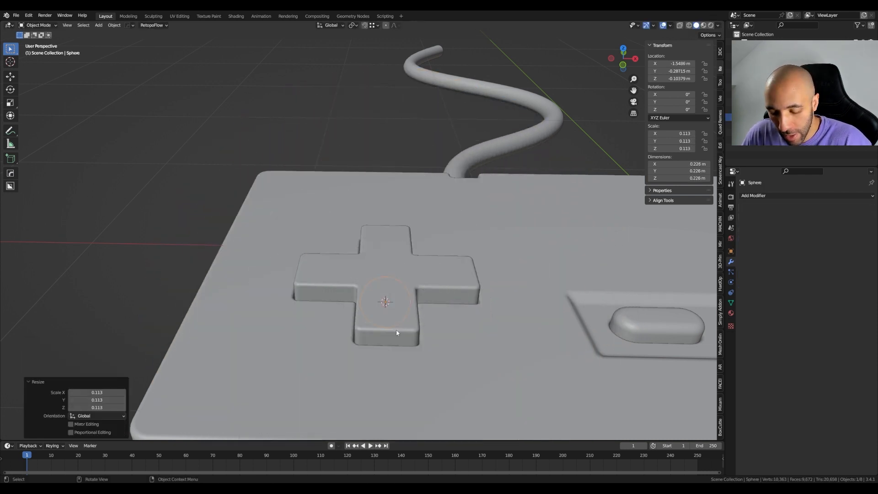
Step: Raise the sphere about 0.184 m along Z so it rises above the middle of the cross
{"action": "key", "text": "g"}
{"action": "key", "text": "z"}
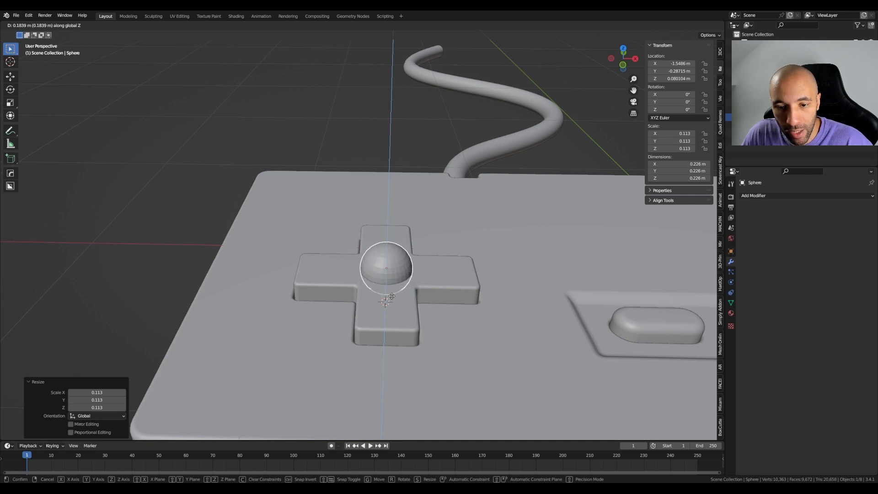
{"action": "left_click", "coordinate": [392, 296]}
Step: Scale the sphere uniformly by about 0.838 to match the round dimple in the top-view reference image
{"action": "key", "text": "KP_7"}
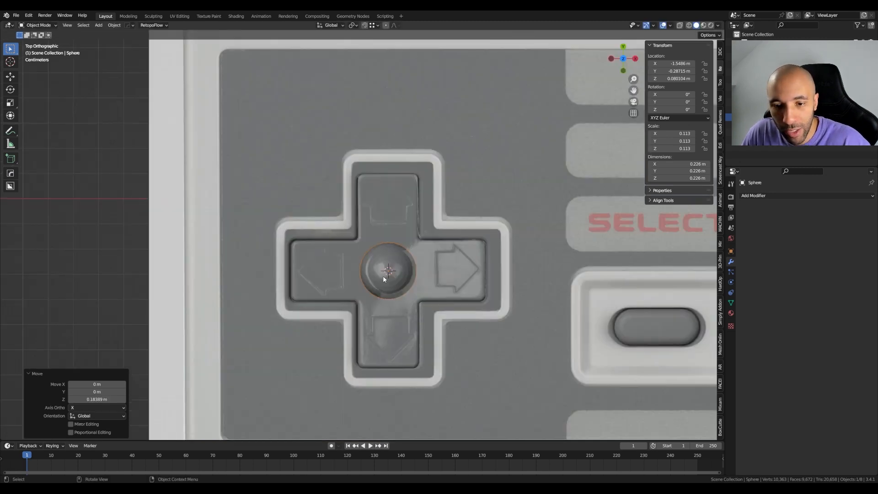
{"action": "scroll", "coordinate": [384, 277], "scroll_direction": "up", "scroll_amount": 4}
{"action": "middle_click_drag", "start_coordinate": [395, 271], "coordinate": [382, 285], "text": "shift"}
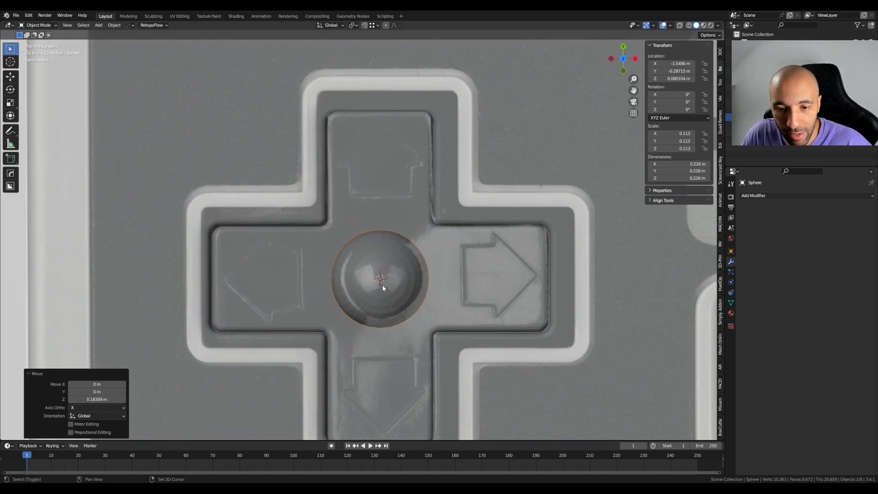
{"action": "key", "text": "s"}
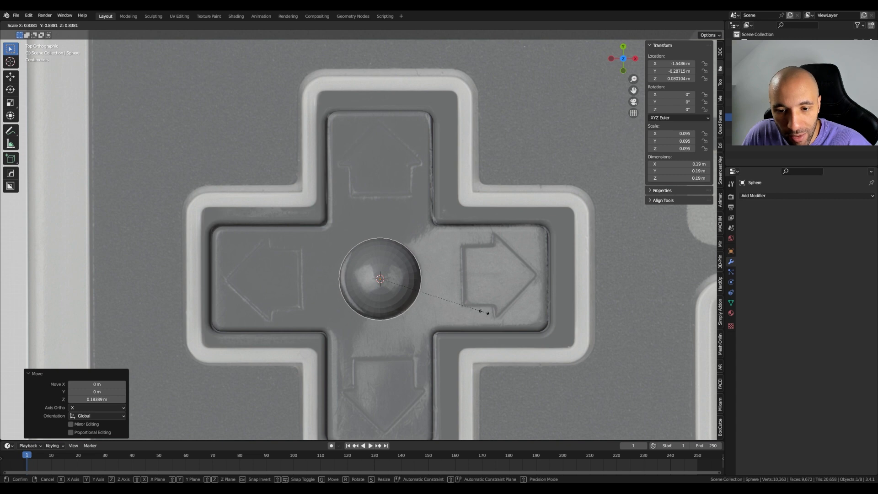
{"action": "left_click", "coordinate": [483, 313]}
Step: Raise the sphere another 0.031 m or so along Z to make its overlap with the cross shallower
{"action": "middle_click_drag", "start_coordinate": [358, 360], "coordinate": [377, 328]}
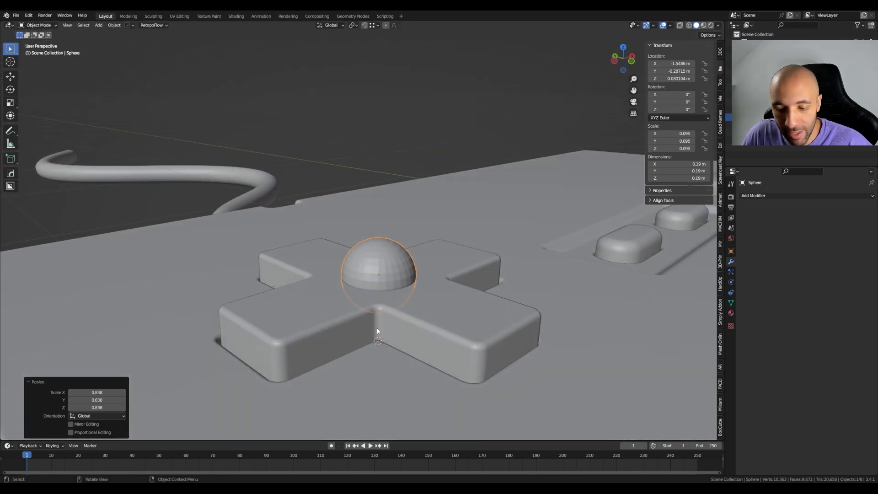
{"action": "key", "text": "g"}
{"action": "key", "text": "z"}
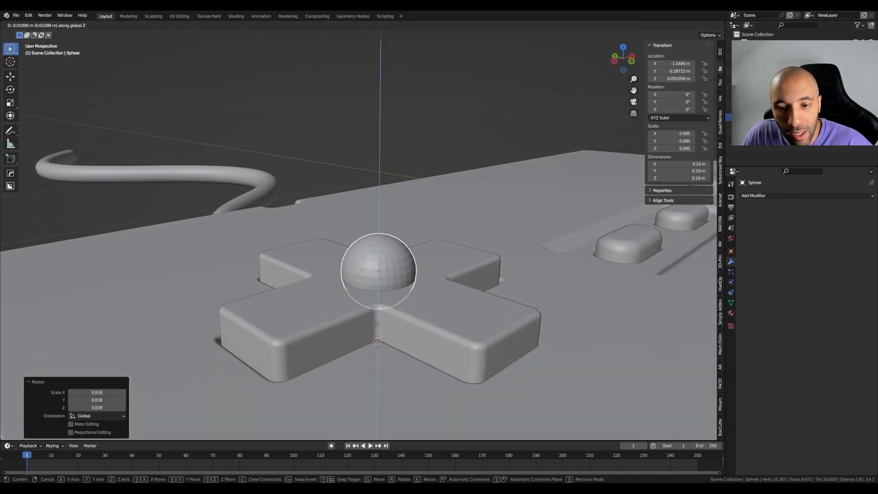
{"action": "left_click", "coordinate": [364, 286]}
{"action": "scroll", "coordinate": [363, 284], "scroll_direction": "up", "scroll_amount": 1}
{"action": "middle_click_drag", "start_coordinate": [363, 283], "coordinate": [384, 288]}
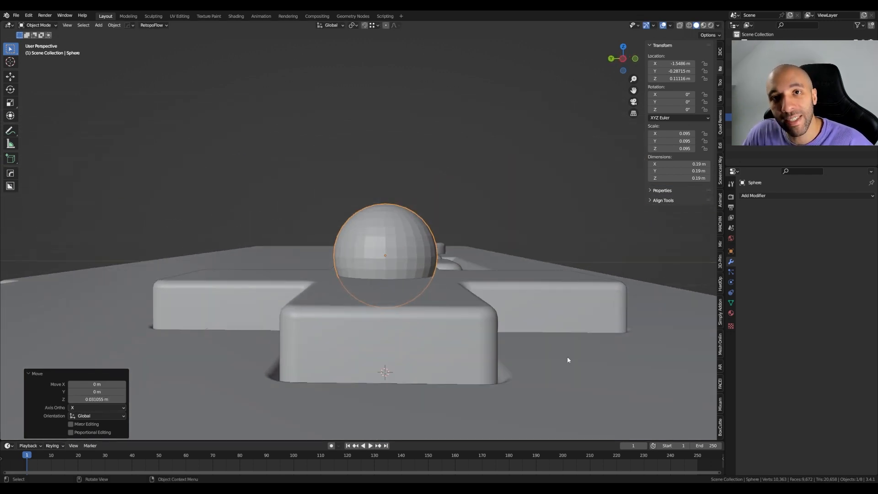
Step: Flatten the sphere along Z by a factor of about 0.618
{"action": "key", "text": "s"}
{"action": "key", "text": "z"}
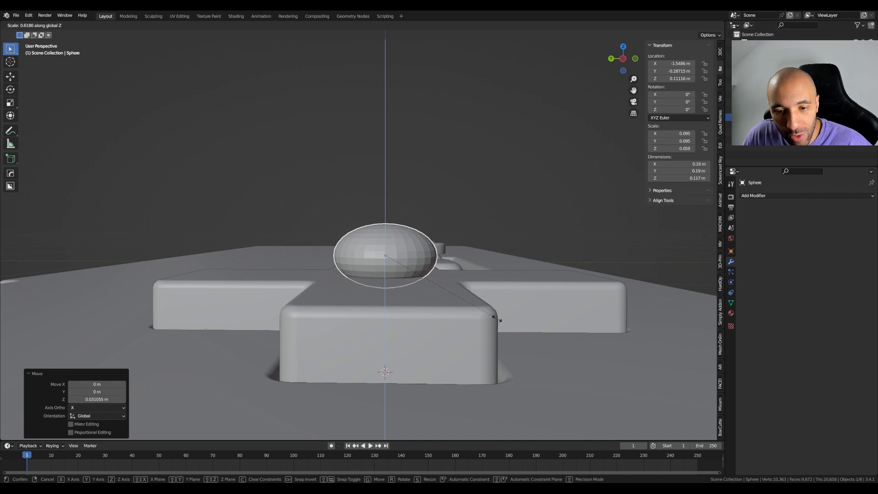
{"action": "left_click", "coordinate": [496, 319]}
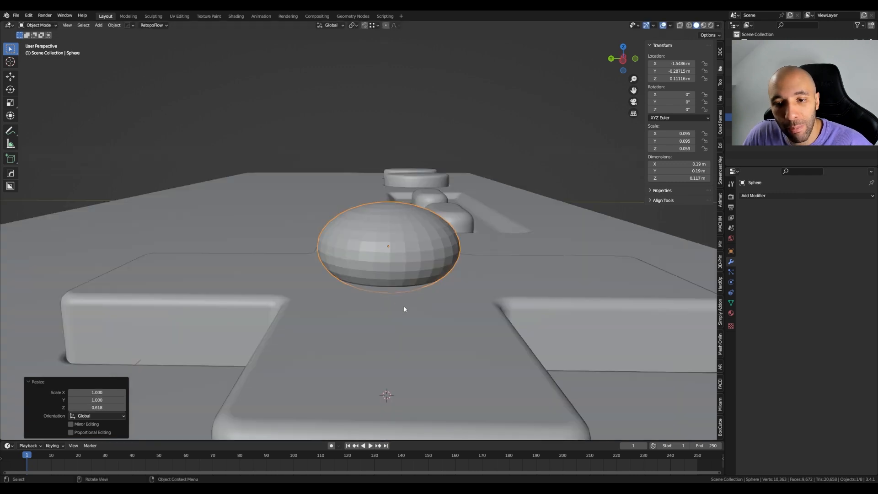
Step: Shade the flattened sphere with Auto Smooth and apply its scale
{"action": "middle_click_drag", "start_coordinate": [405, 310], "coordinate": [396, 274]}
{"action": "right_click", "coordinate": [397, 274]}
{"action": "mouse_move", "coordinate": [397, 276]}
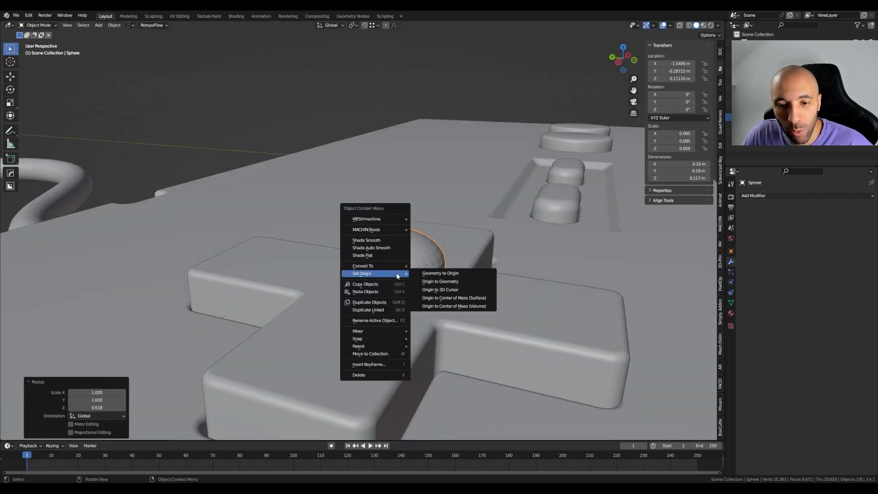
{"action": "left_click", "coordinate": [386, 247]}
{"action": "key", "text": "ctrl+a"}
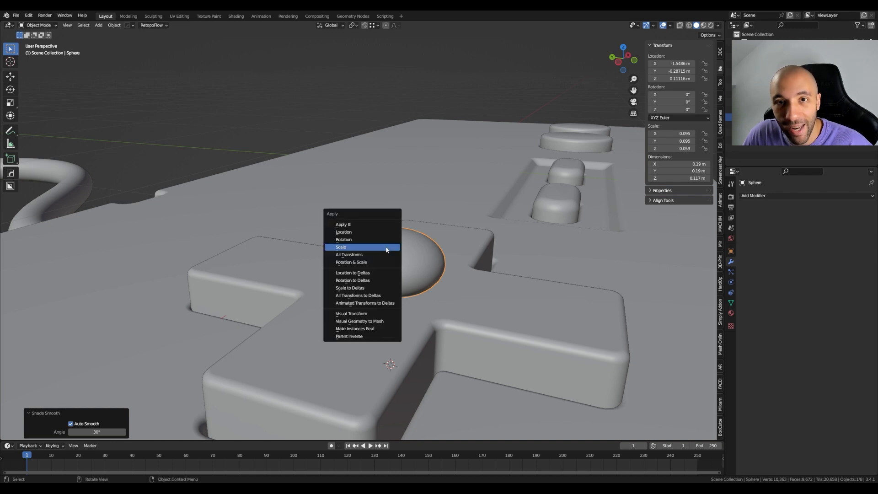
{"action": "left_click", "coordinate": [386, 248]}
Step: Cut the sphere out of the D-pad cross with a HardOps Difference boolean
{"action": "middle_click_drag", "start_coordinate": [382, 323], "coordinate": [405, 328]}
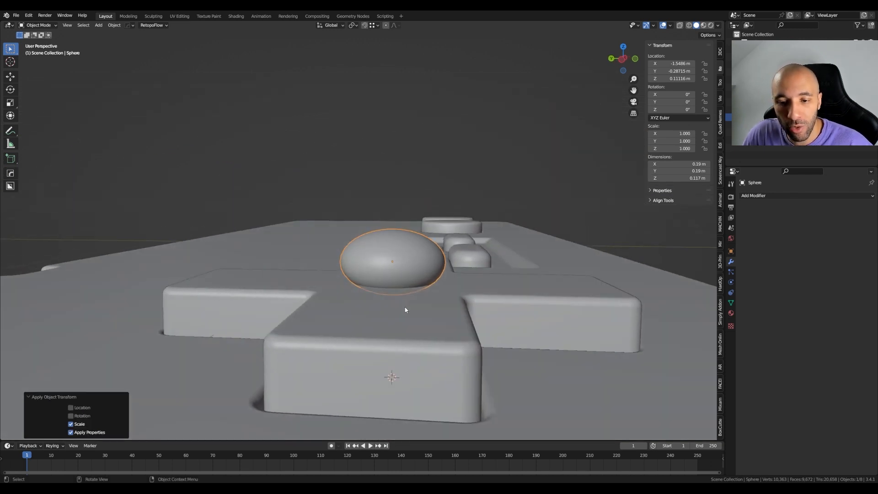
{"action": "left_click", "coordinate": [406, 328]}
{"action": "key", "text": "ctrl+KP_Subtract"}
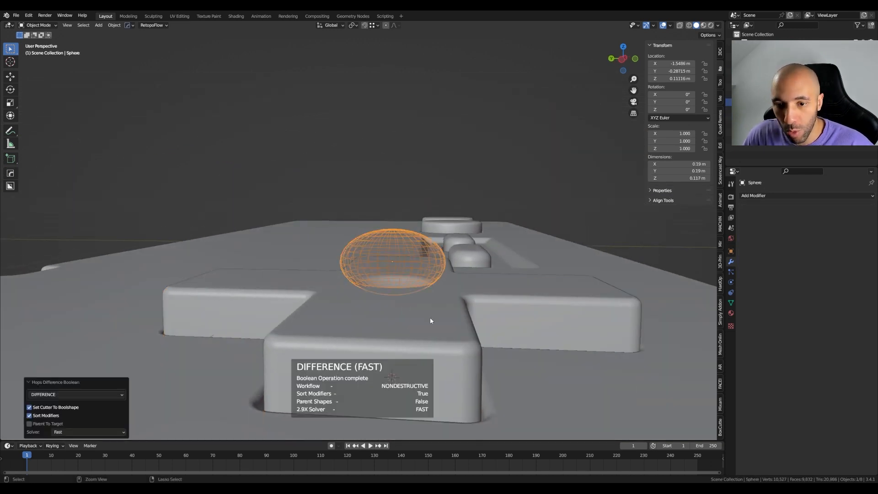
{"action": "middle_click_drag", "start_coordinate": [430, 321], "coordinate": [384, 227]}
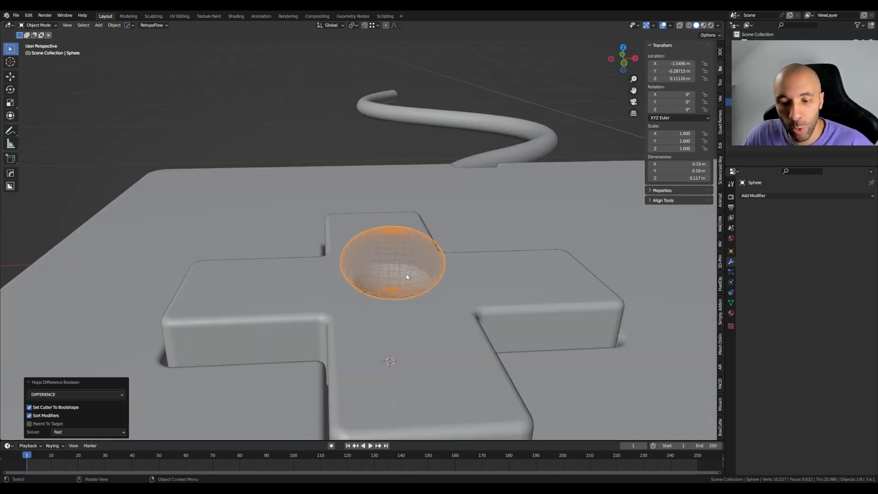
{"action": "middle_click_drag", "start_coordinate": [365, 265], "coordinate": [369, 261]}
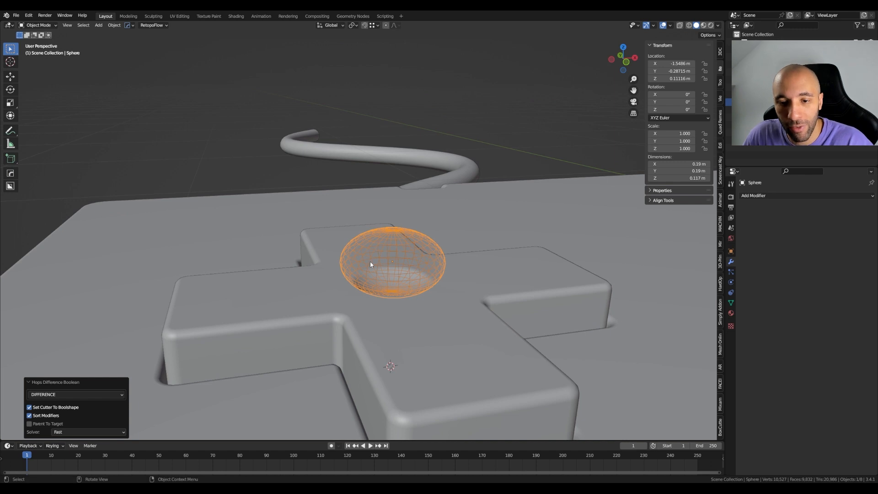
Step: Move the sphere cutter to the Booleans collection
{"action": "key", "text": "m"}
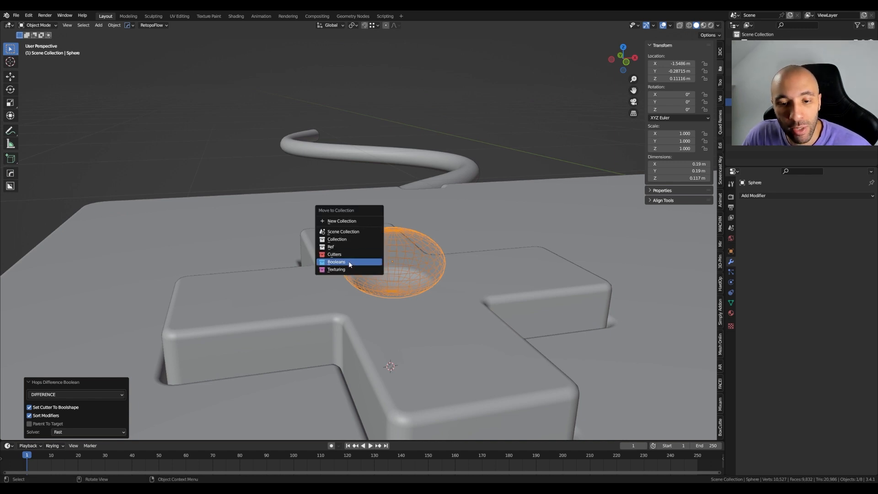
{"action": "left_click", "coordinate": [350, 265]}
{"action": "middle_click_drag", "start_coordinate": [349, 260], "coordinate": [410, 305]}
Step: Show the boolean cutters and scale the sphere cutter by about 1.133 in X and Y only, widening the dimple
{"action": "key", "text": "KP_7"}
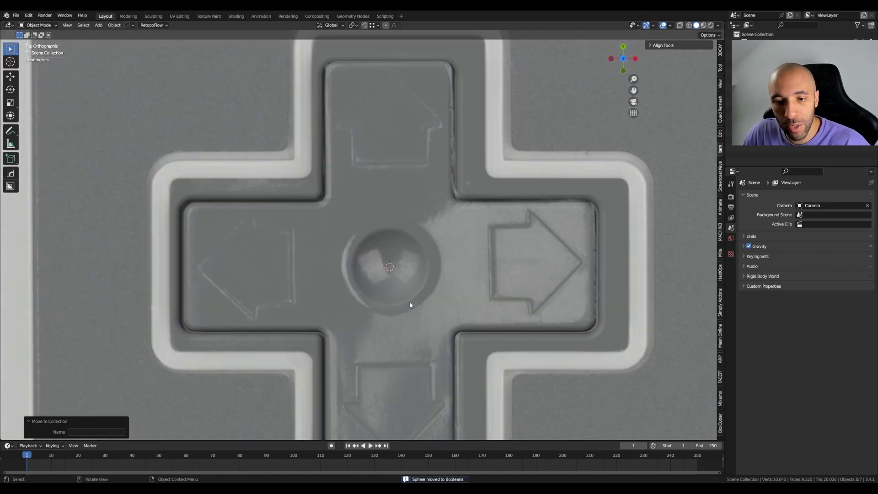
{"action": "scroll", "coordinate": [387, 265], "scroll_direction": "up", "scroll_amount": 2}
{"action": "middle_click_drag", "start_coordinate": [387, 265], "coordinate": [396, 288]}
{"action": "scroll", "coordinate": [394, 266], "scroll_direction": "down", "scroll_amount": 3}
{"action": "scroll", "coordinate": [396, 288], "scroll_direction": "up", "scroll_amount": 2}
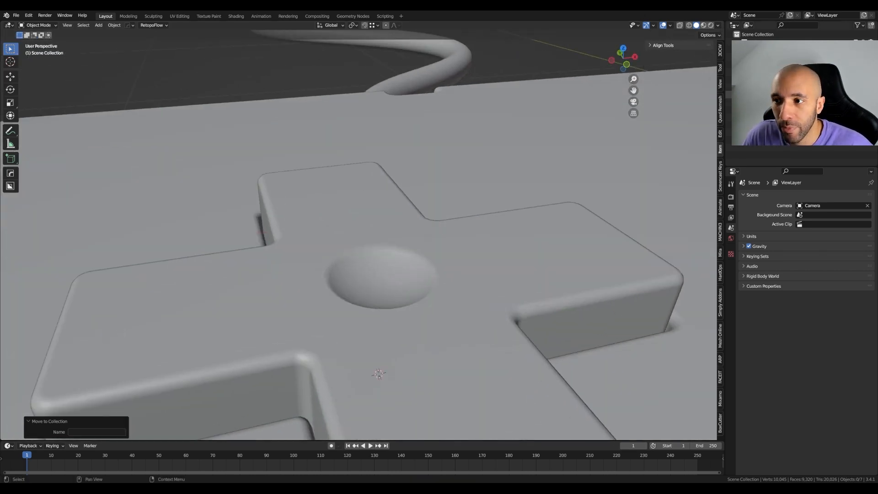
{"action": "key", "text": "shift+2"}
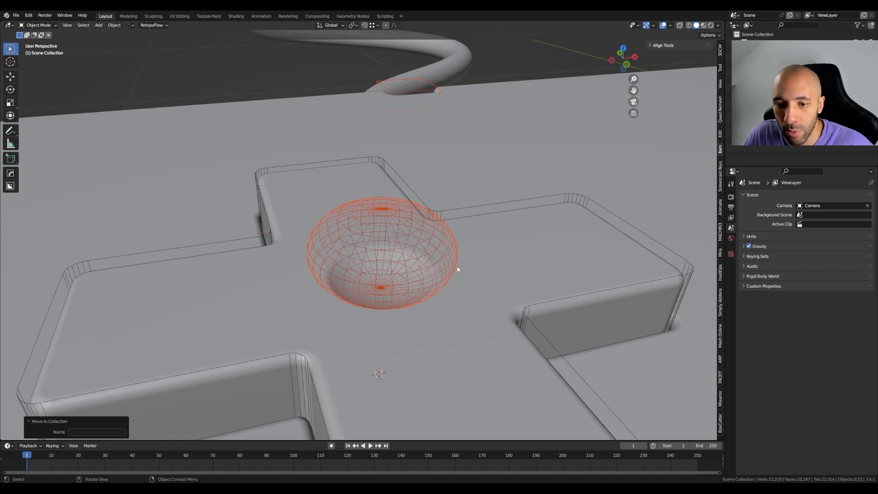
{"action": "left_click", "coordinate": [433, 271]}
{"action": "middle_click_drag", "start_coordinate": [434, 270], "coordinate": [454, 274]}
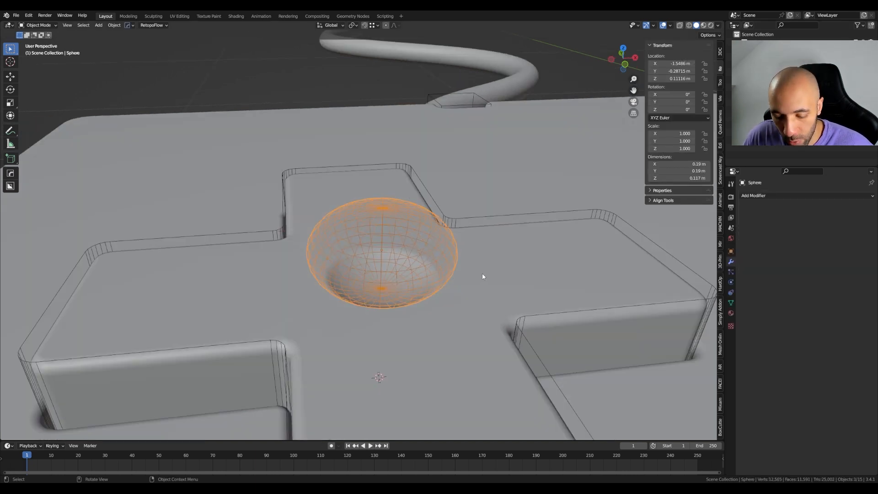
{"action": "key", "text": "s"}
{"action": "key", "text": "shift+z"}
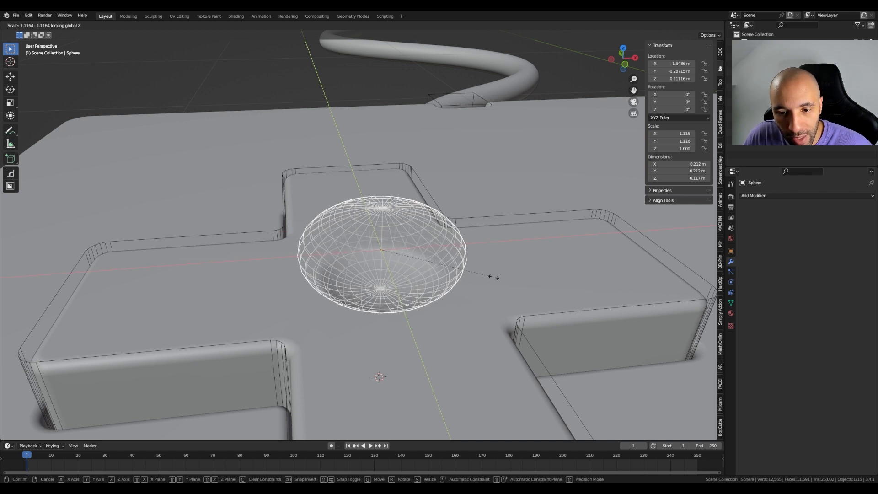
{"action": "left_click", "coordinate": [495, 277]}
Step: Hide the boolean cutters again
{"action": "middle_click_drag", "start_coordinate": [386, 314], "coordinate": [387, 308]}
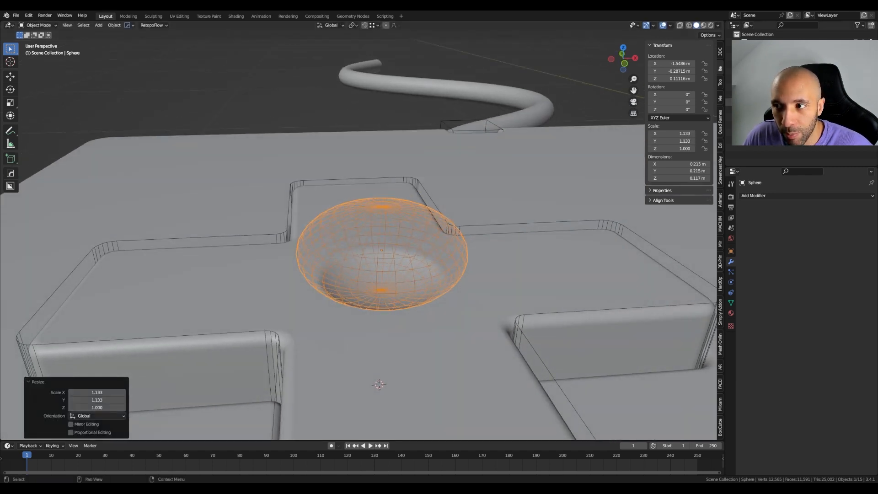
{"action": "left_click", "coordinate": [864, 102]}
{"action": "middle_click_drag", "start_coordinate": [394, 247], "coordinate": [378, 259]}
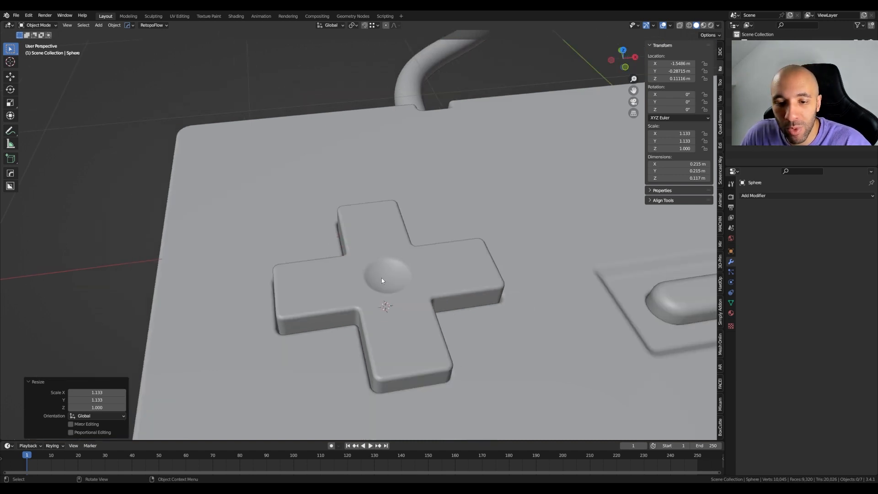
Step: Place the 3D cursor at the centre of the reference's right-pointing D-pad arrow in top view and add a mesh plane there
{"action": "middle_click_drag", "start_coordinate": [455, 266], "coordinate": [428, 303]}
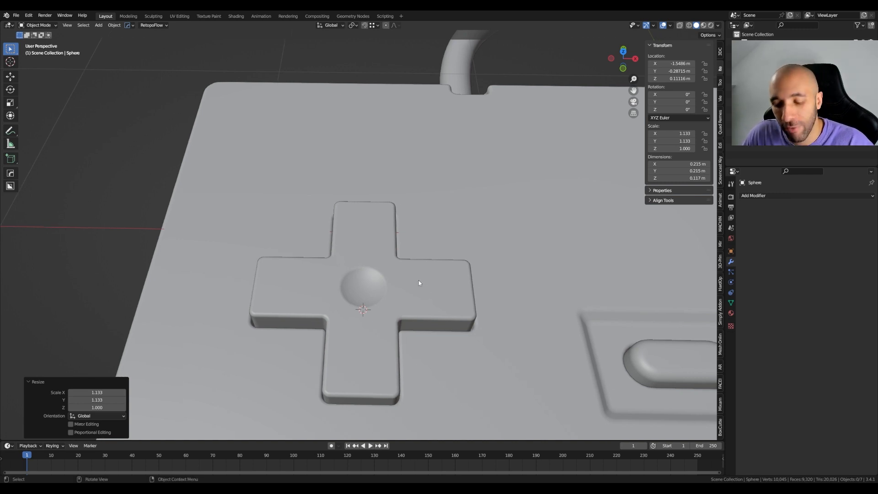
{"action": "key", "text": "KP_7"}
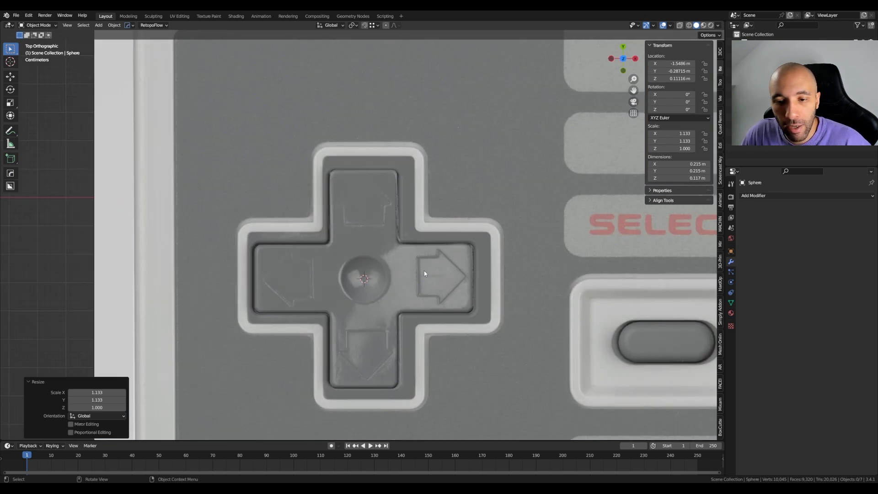
{"action": "scroll", "coordinate": [424, 273], "scroll_direction": "up", "scroll_amount": 2}
{"action": "right_click", "coordinate": [441, 278], "text": "shift"}
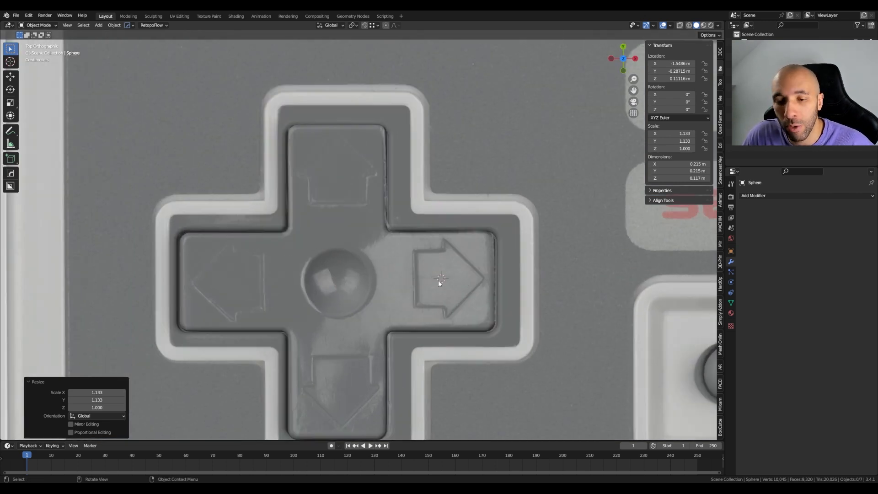
{"action": "scroll", "coordinate": [439, 275], "scroll_direction": "up", "scroll_amount": 2}
{"action": "key", "text": "shift+a"}
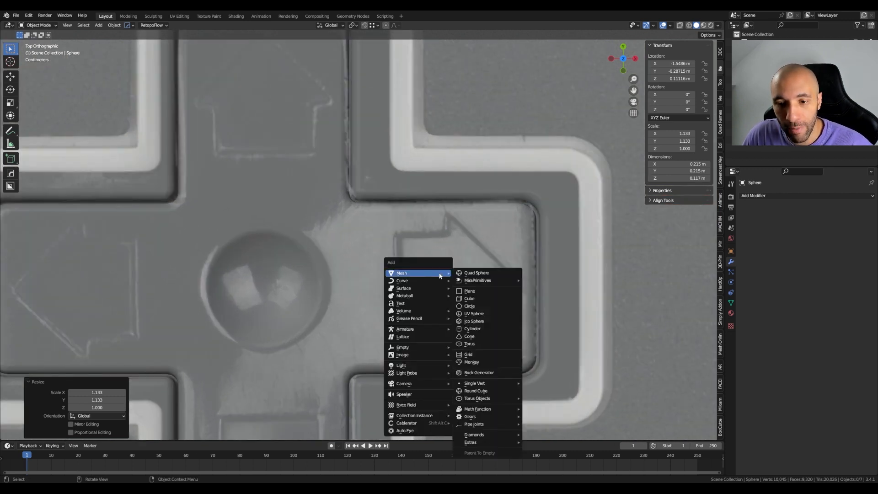
{"action": "left_click", "coordinate": [479, 292]}
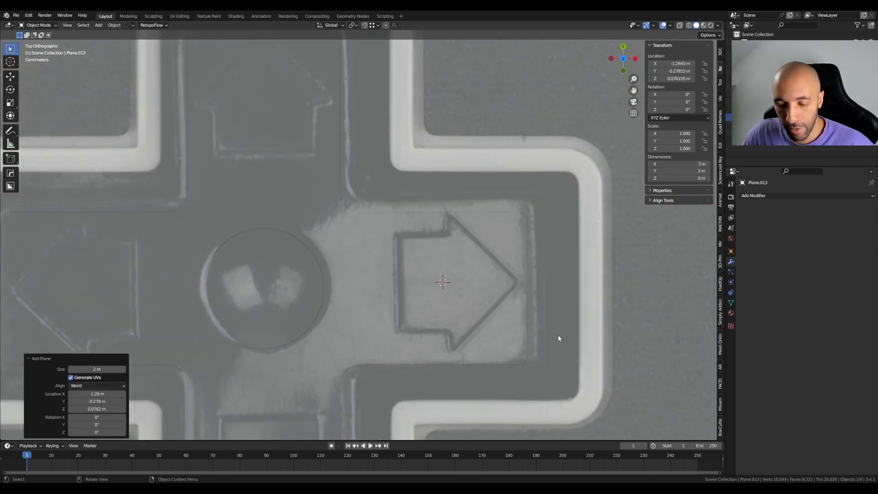
Step: Scale the new plane by about 0.064 to match the arrow shaft's height, and apply its scale
{"action": "key", "text": "s"}
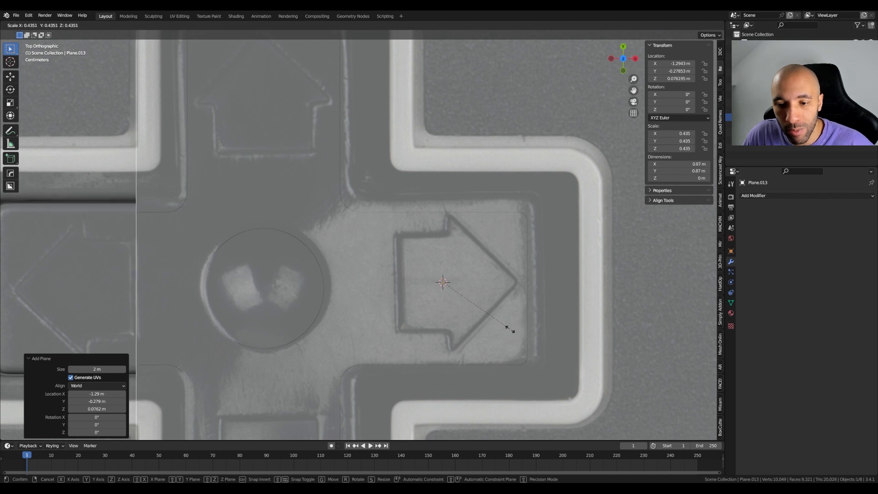
{"action": "left_click", "coordinate": [454, 287]}
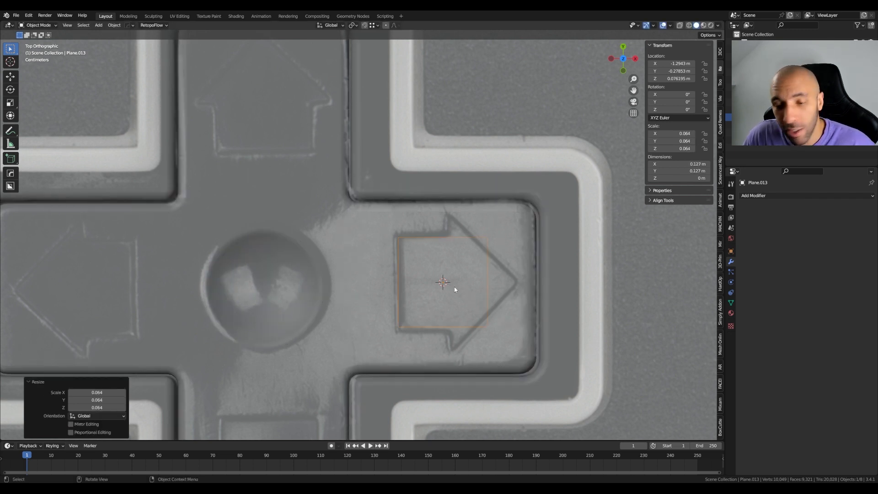
{"action": "key", "text": "ctrl+a"}
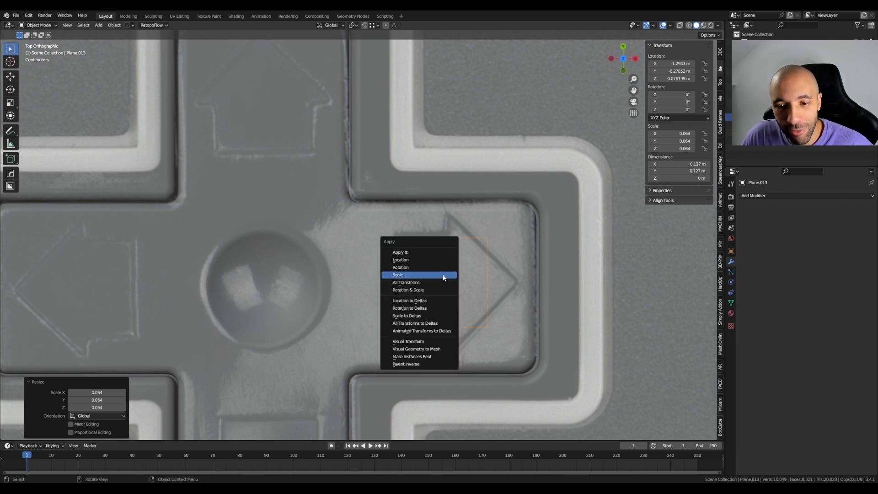
{"action": "left_click", "coordinate": [443, 275]}
Step: Add two vertical loop cuts to the plane near the arrowhead's base, with slide factors of about -0.077 and 0.667
{"action": "key", "text": "Tab"}
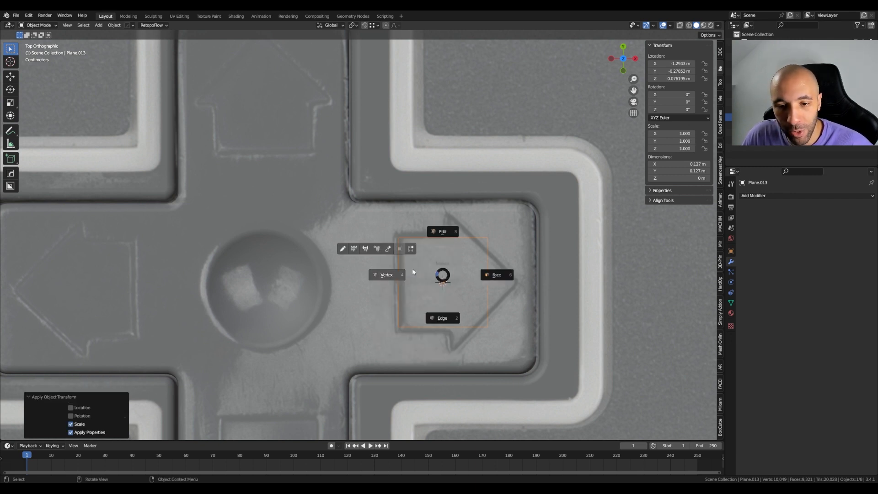
{"action": "left_click", "coordinate": [387, 277]}
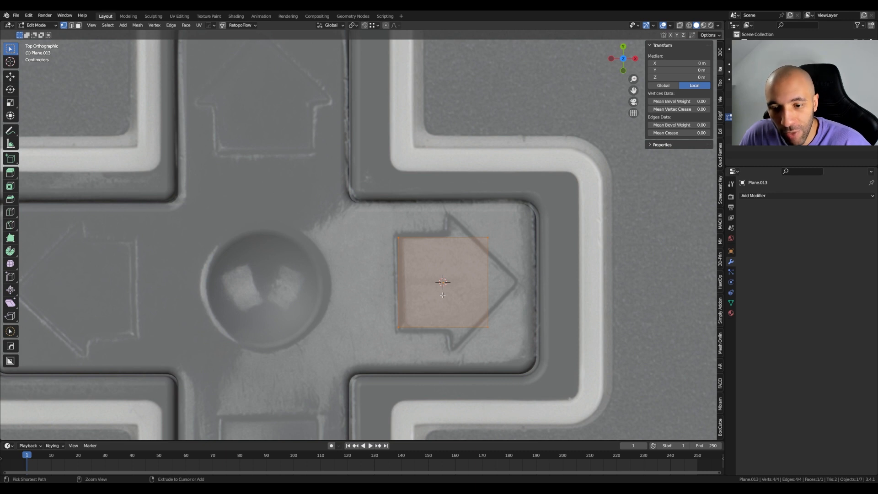
{"action": "key", "text": "ctrl+r"}
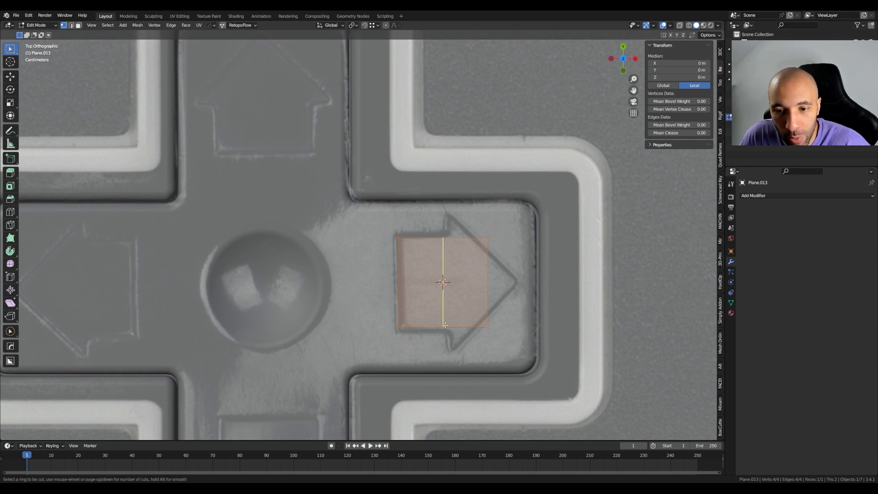
{"action": "left_click", "coordinate": [446, 325]}
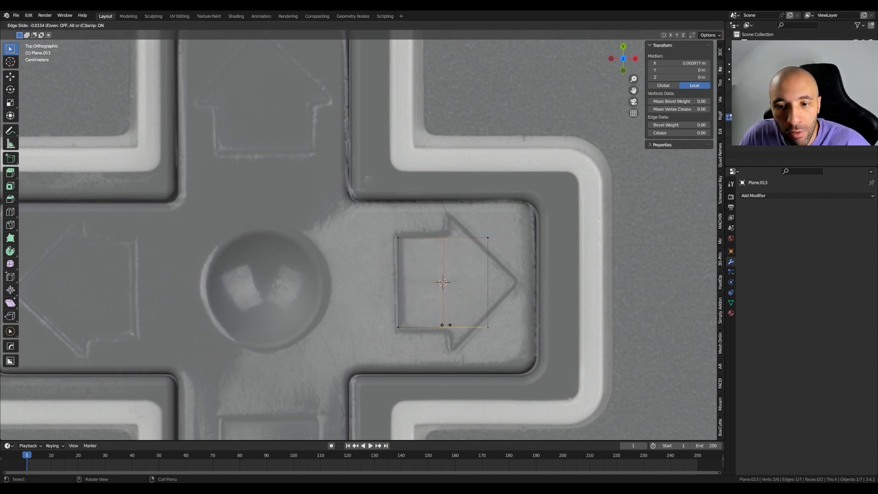
{"action": "left_click", "coordinate": [445, 325]}
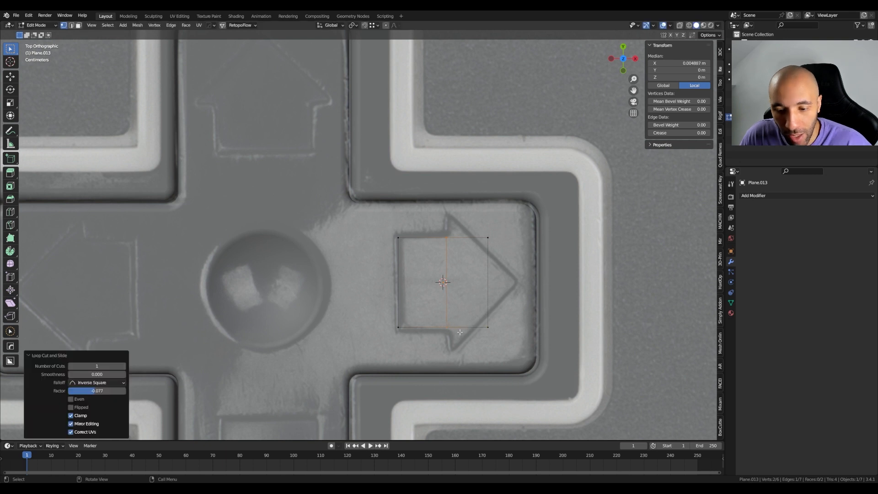
{"action": "left_click", "coordinate": [459, 331]}
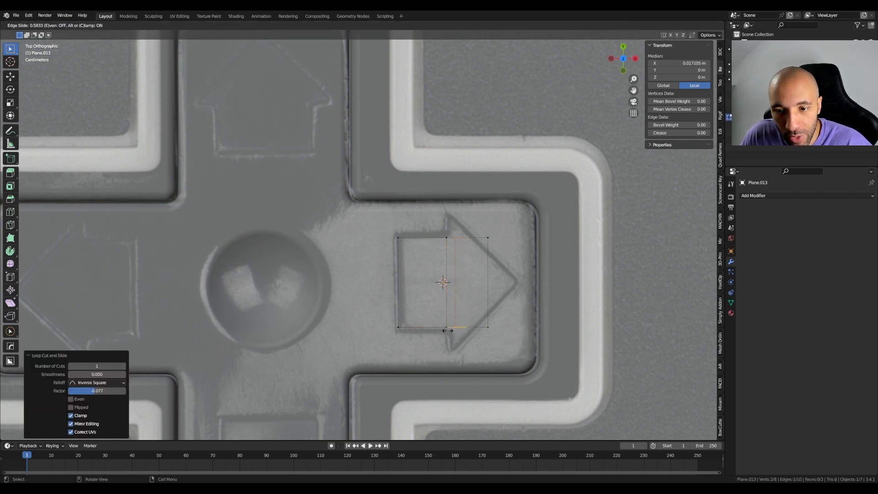
{"action": "left_click", "coordinate": [452, 331]}
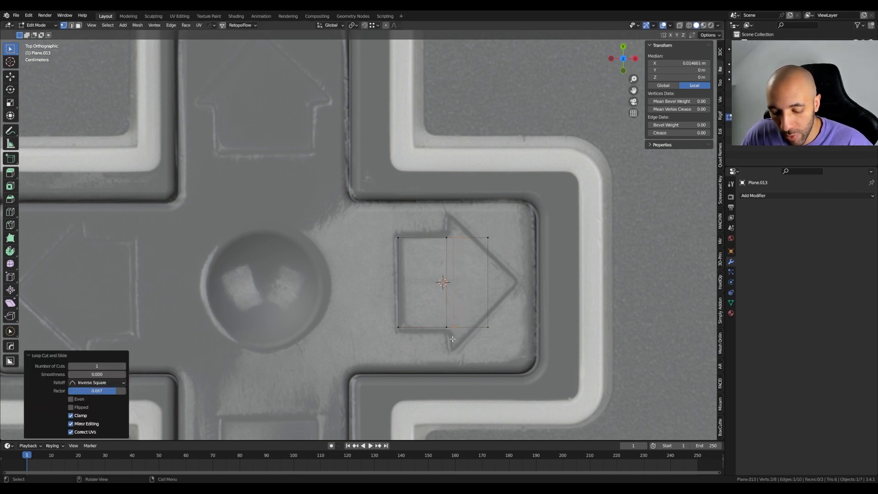
Step: Scale the second cut's edge by about 1.467 in Y and move it about -0.006 m in X to match the arrowhead's base
{"action": "key", "text": "s"}
{"action": "key", "text": "y"}
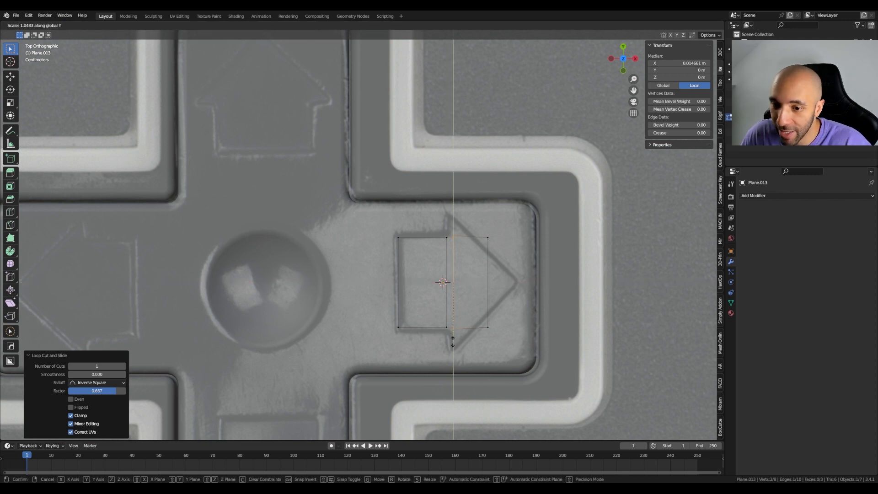
{"action": "left_click", "coordinate": [457, 365]}
{"action": "key", "text": "g"}
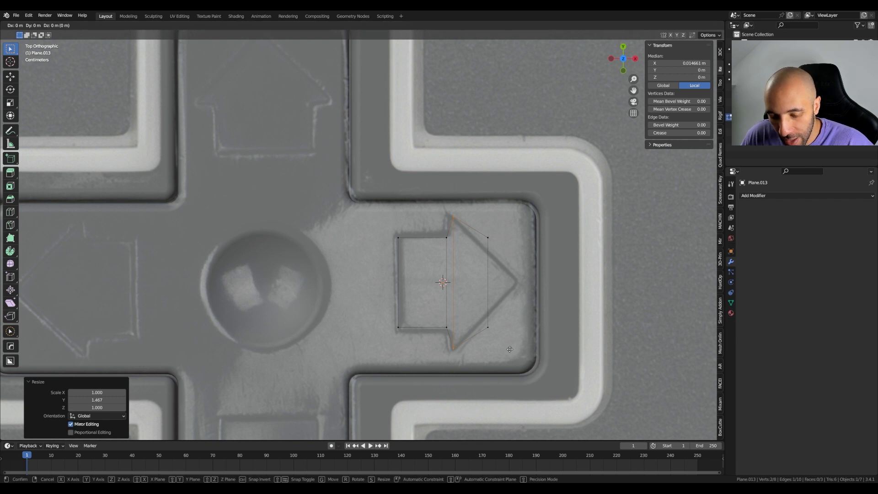
{"action": "key", "text": "x"}
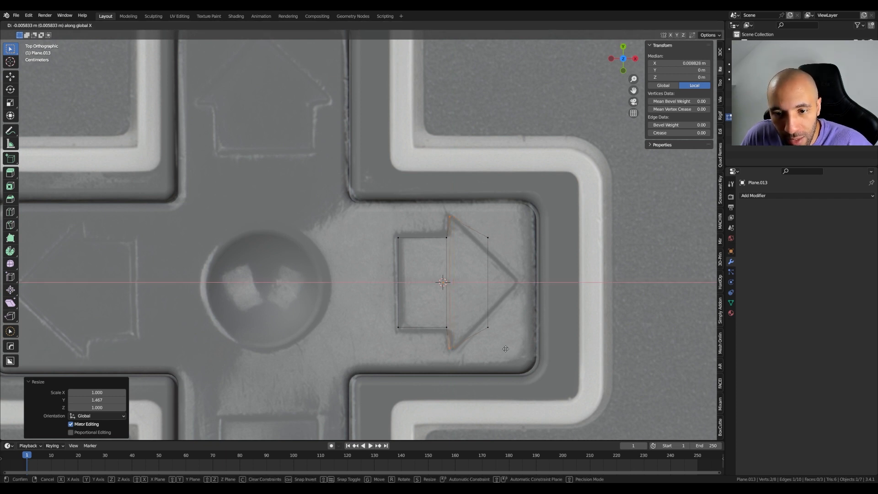
{"action": "left_click", "coordinate": [505, 349]}
Step: Merge the plane's two right corner vertices at their centre and move the merged vertex about 0.048 m along X to form the arrow tip
{"action": "left_click", "coordinate": [489, 234]}
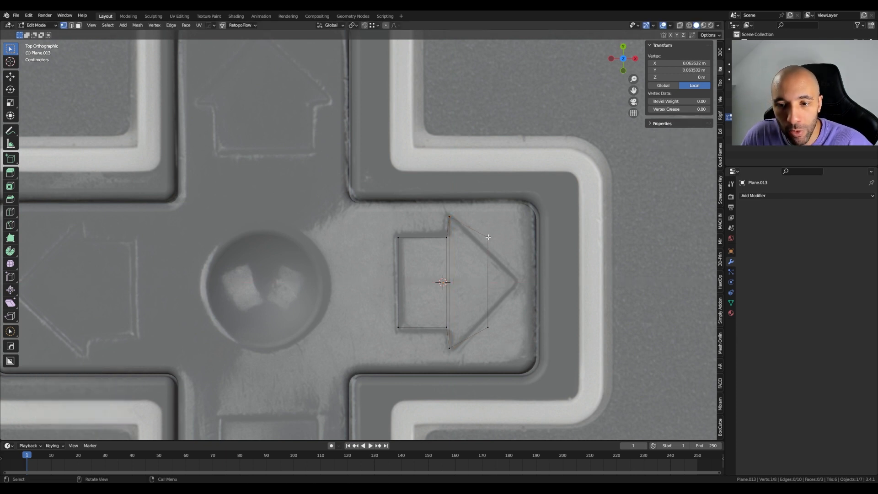
{"action": "left_click", "coordinate": [487, 328], "text": "shift"}
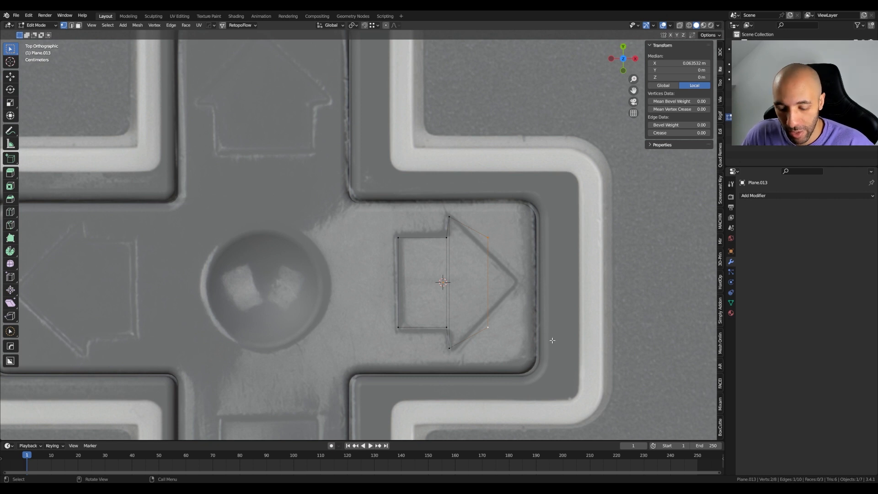
{"action": "key", "text": "m"}
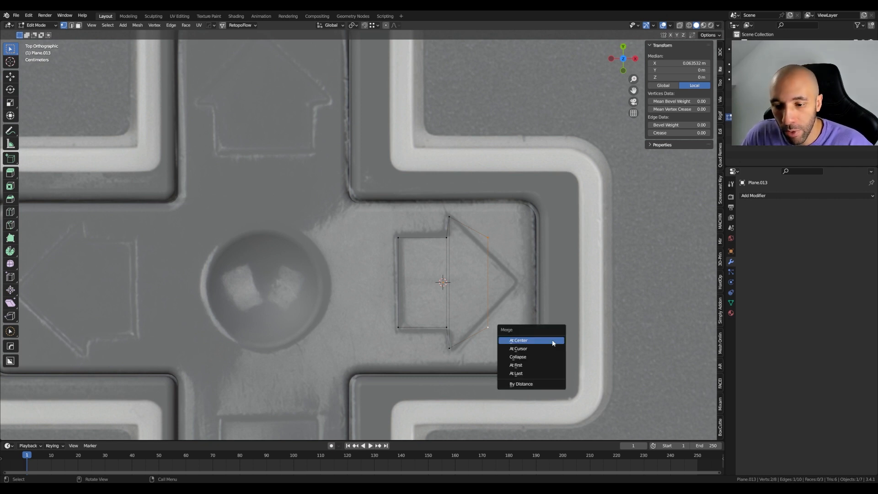
{"action": "left_click", "coordinate": [524, 341]}
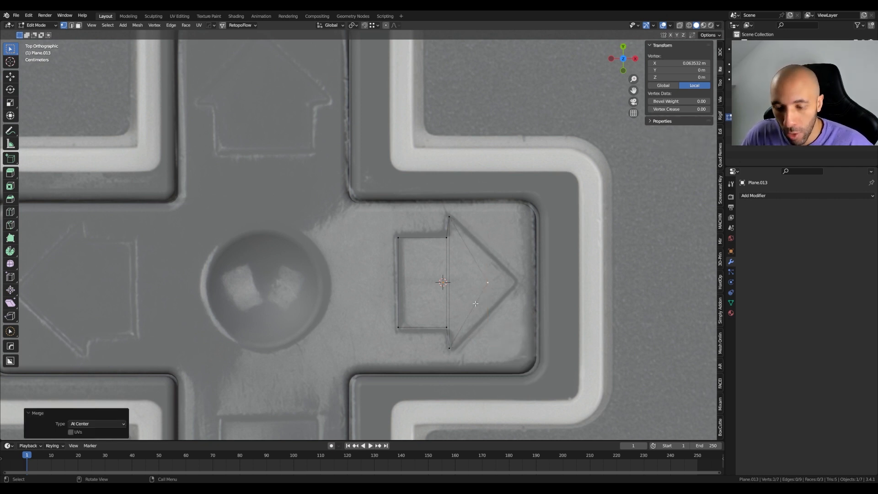
{"action": "key", "text": "g"}
{"action": "key", "text": "x"}
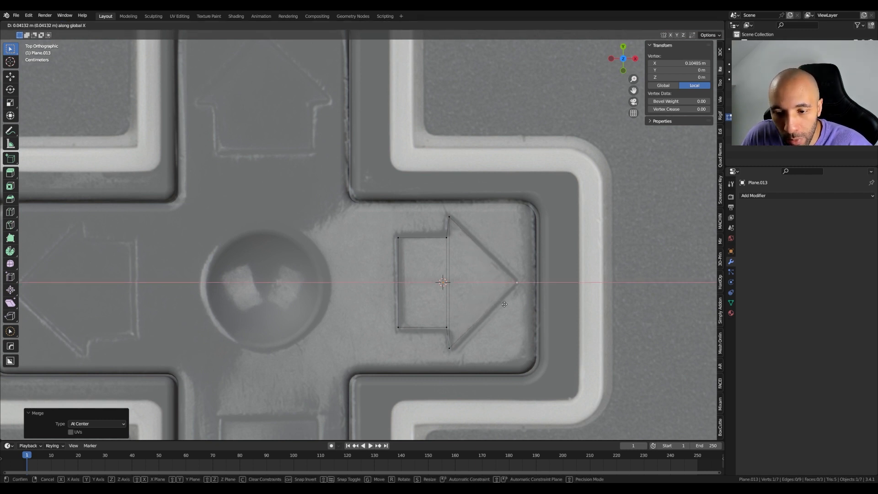
{"action": "left_click", "coordinate": [509, 305]}
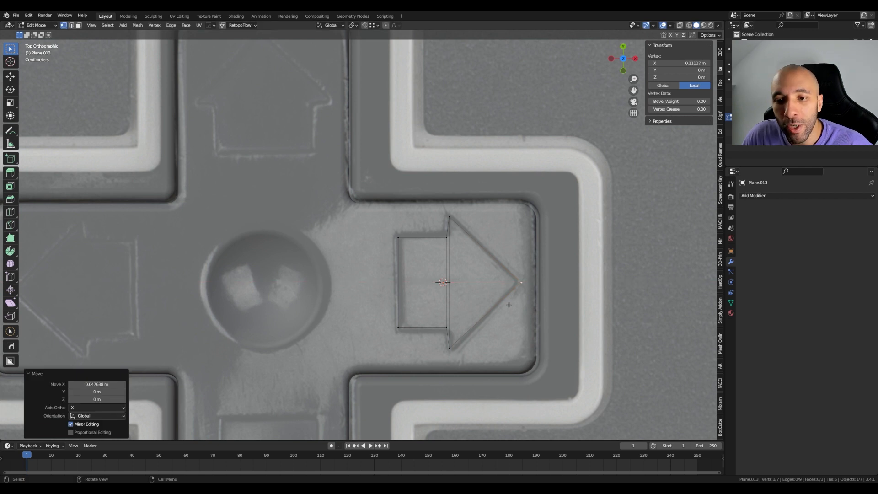
Step: Dissolve the arrow's shaft, narrow middle strip and head faces into one single face
{"action": "key", "text": "3"}
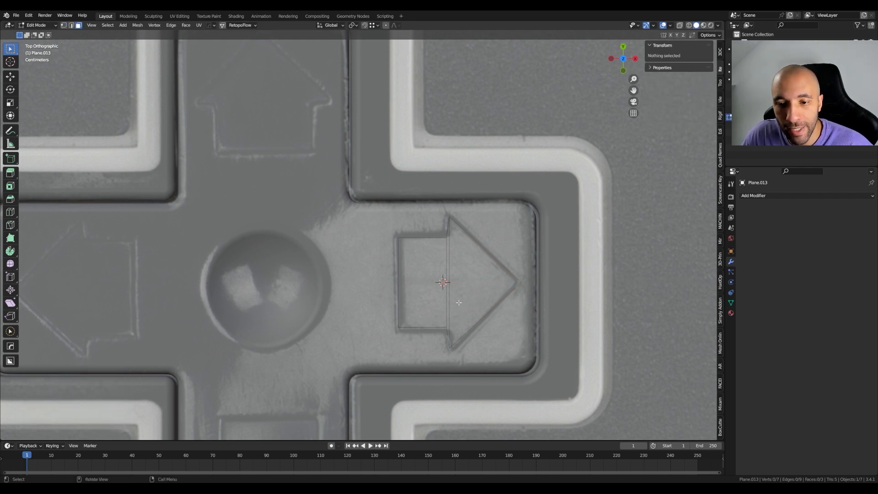
{"action": "left_click", "coordinate": [442, 297]}
{"action": "left_click", "coordinate": [488, 294], "text": "shift"}
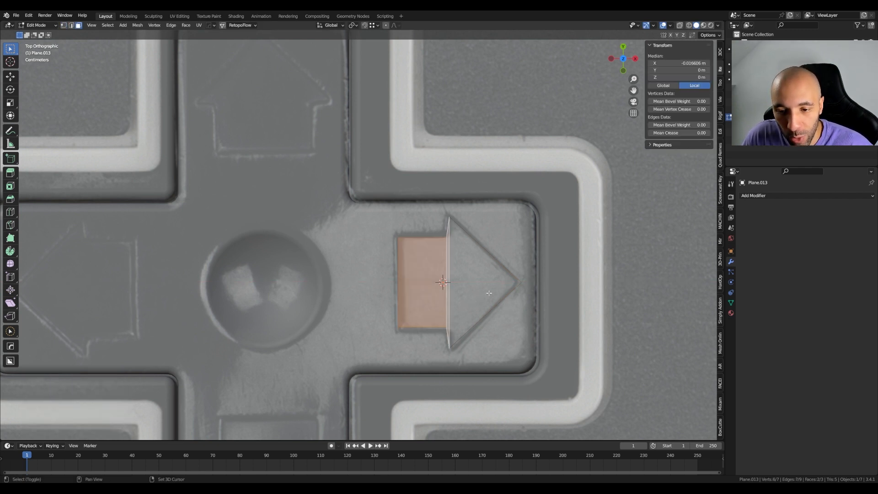
{"action": "key", "text": "ctrl+x"}
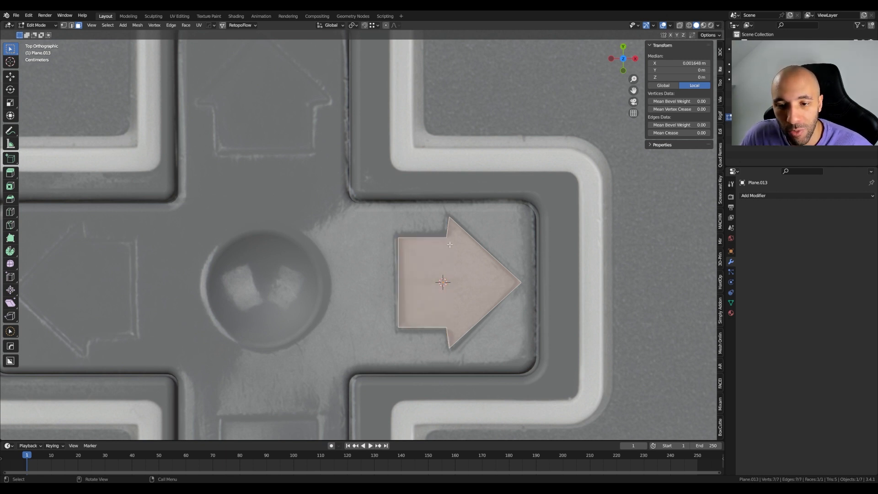
Step: Move the two inner corner vertices where shaft meets arrowhead about 0.0036 m along X to straighten the arrowhead's base
{"action": "key", "text": "1"}
{"action": "scroll", "coordinate": [445, 227], "scroll_direction": "up", "scroll_amount": 1}
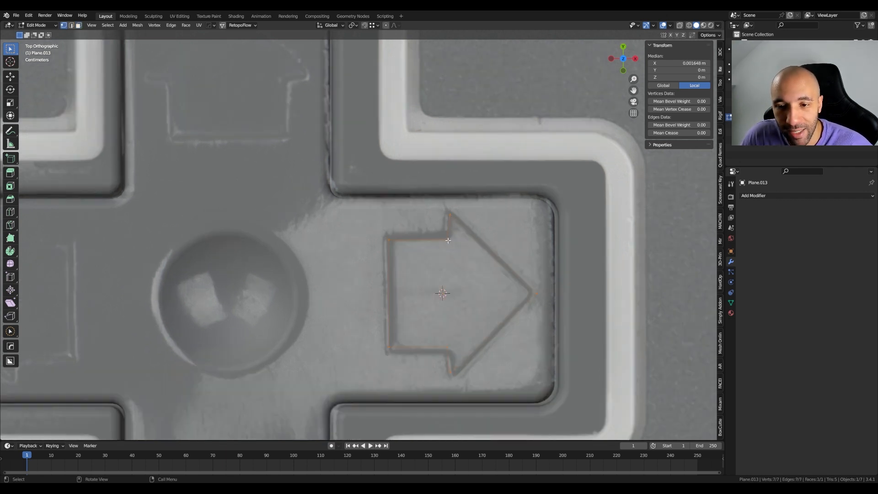
{"action": "left_click", "coordinate": [448, 240]}
{"action": "left_click", "coordinate": [448, 348], "text": "shift"}
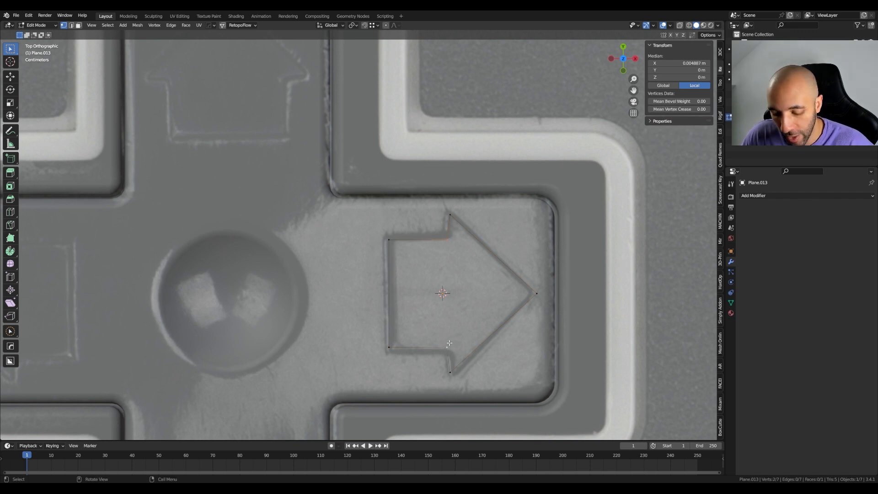
{"action": "key", "text": "g"}
{"action": "key", "text": "x"}
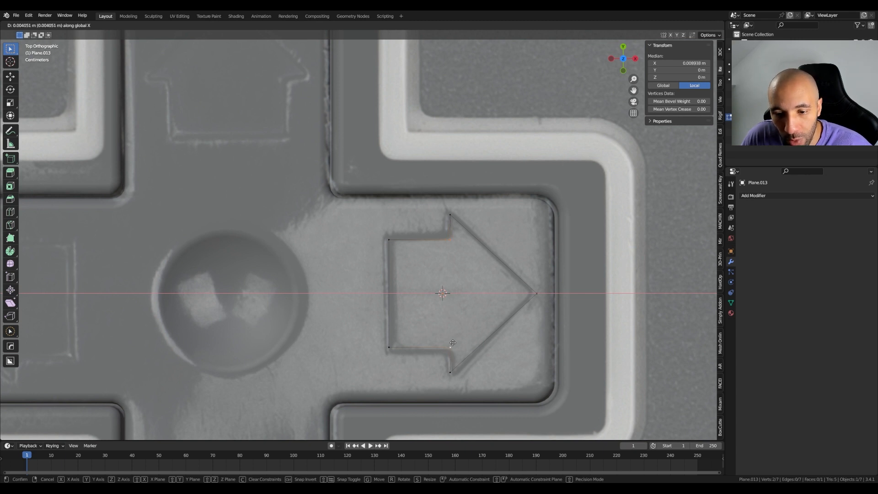
{"action": "left_click", "coordinate": [453, 343]}
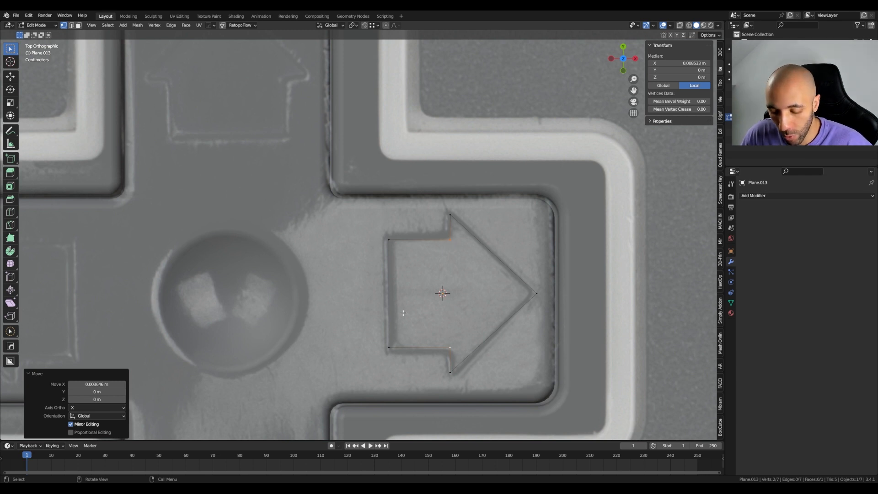
Step: Bevel the two inner corner vertices where shaft meets arrowhead with a width of about 0.009 m and 4 segments
{"action": "key", "text": "ctrl+b"}
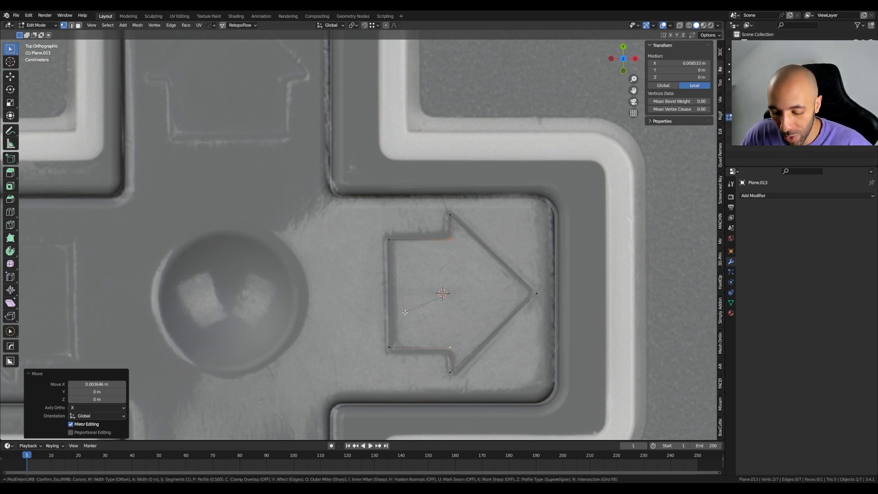
{"action": "key", "text": "v"}
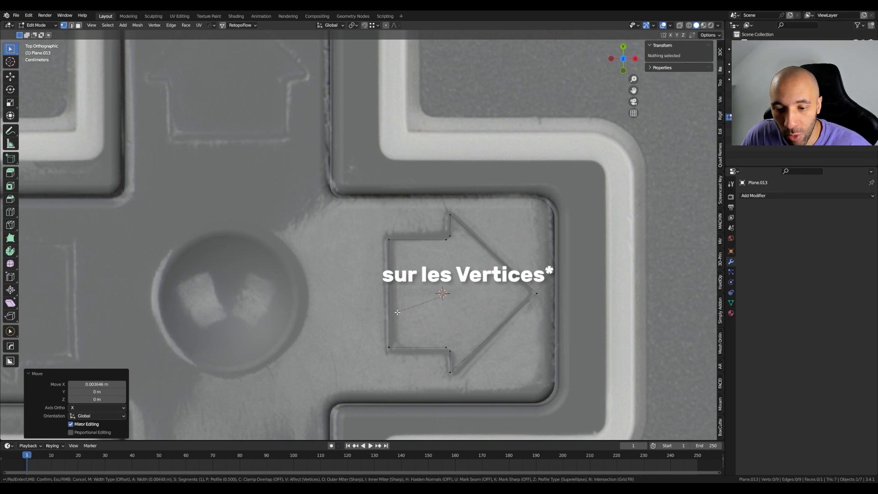
{"action": "scroll", "coordinate": [395, 312], "scroll_direction": "up", "scroll_amount": 1}
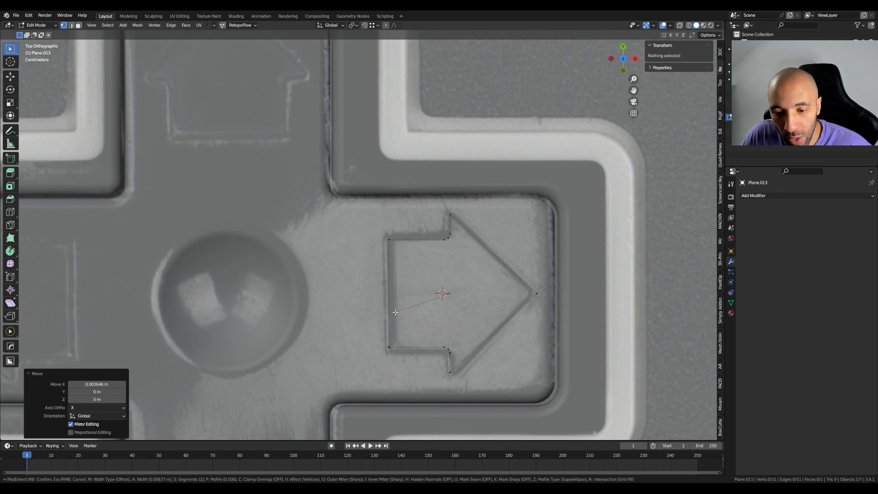
{"action": "scroll", "coordinate": [396, 312], "scroll_direction": "up", "scroll_amount": 1}
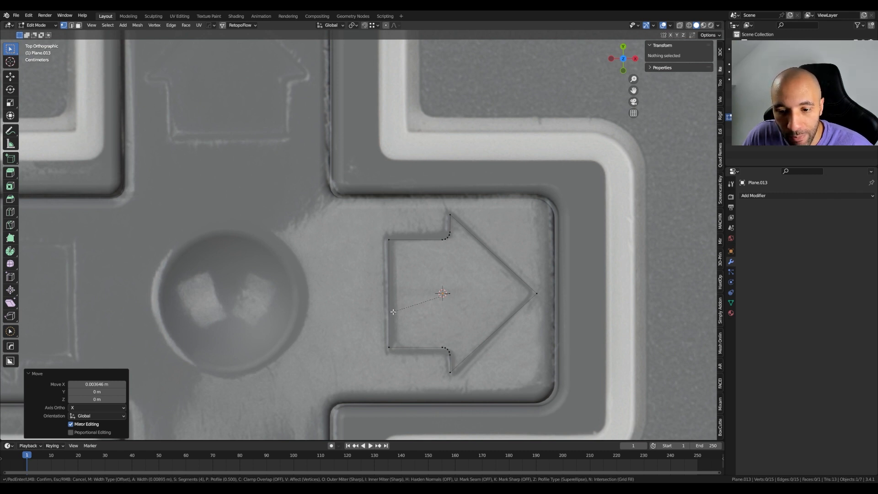
{"action": "left_click", "coordinate": [393, 312]}
Step: Bevel the arrowhead's two outer corner vertices with a width of about 0.0152 m and 4 segments
{"action": "left_click", "coordinate": [450, 215]}
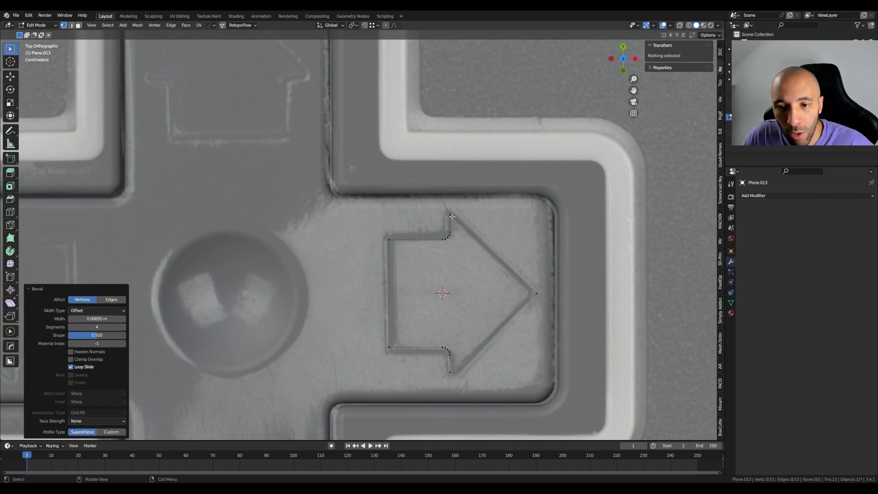
{"action": "left_click", "coordinate": [448, 374], "text": "shift"}
{"action": "key", "text": "ctrl+shift+b"}
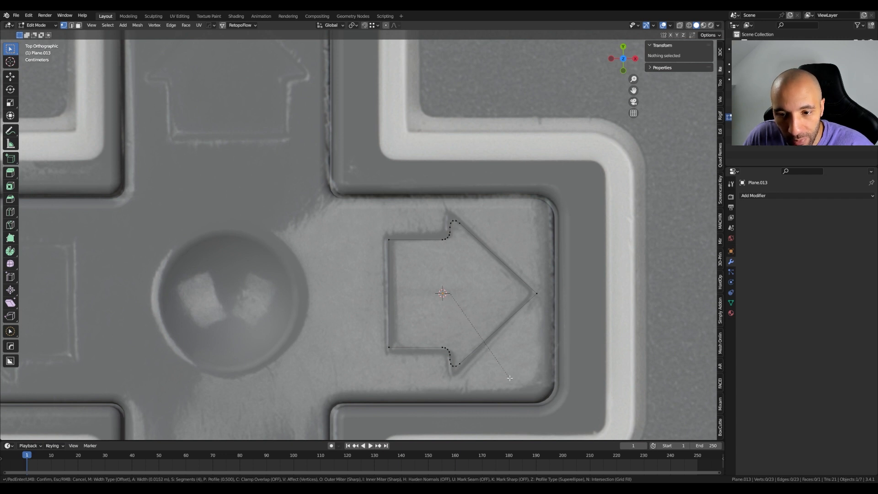
{"action": "left_click", "coordinate": [510, 378]}
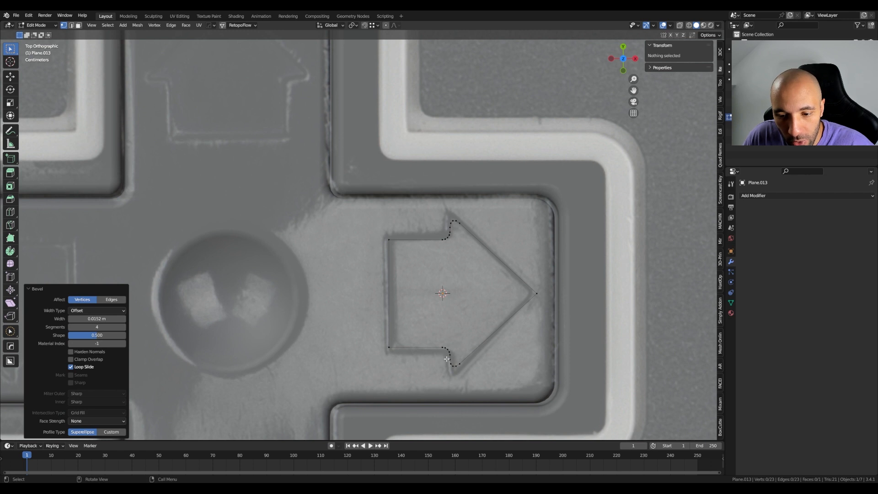
Step: Scale the rounded vertices of the arrowhead's two outer corners by about 1.081 in Y to match the reference outline
{"action": "left_click_drag", "start_coordinate": [449, 358], "coordinate": [462, 371]}
{"action": "left_click_drag", "start_coordinate": [439, 206], "coordinate": [470, 230], "text": "shift"}
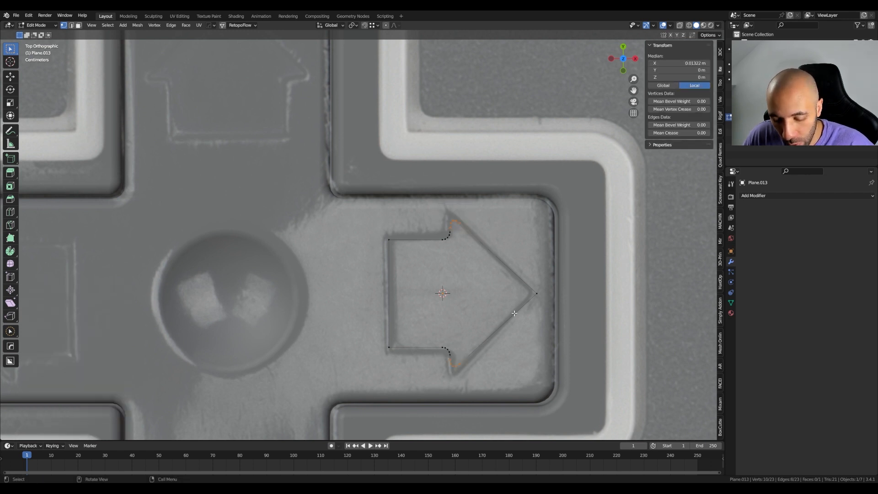
{"action": "key", "text": "s"}
{"action": "key", "text": "y"}
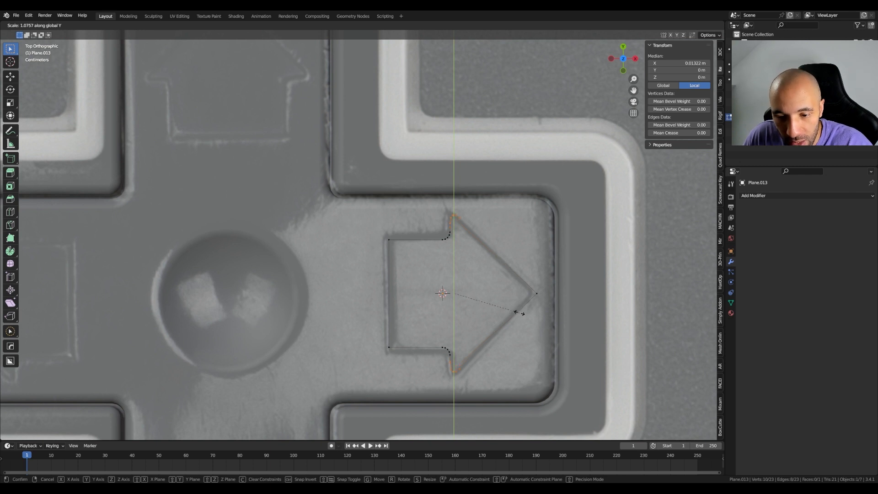
{"action": "left_click", "coordinate": [519, 313]}
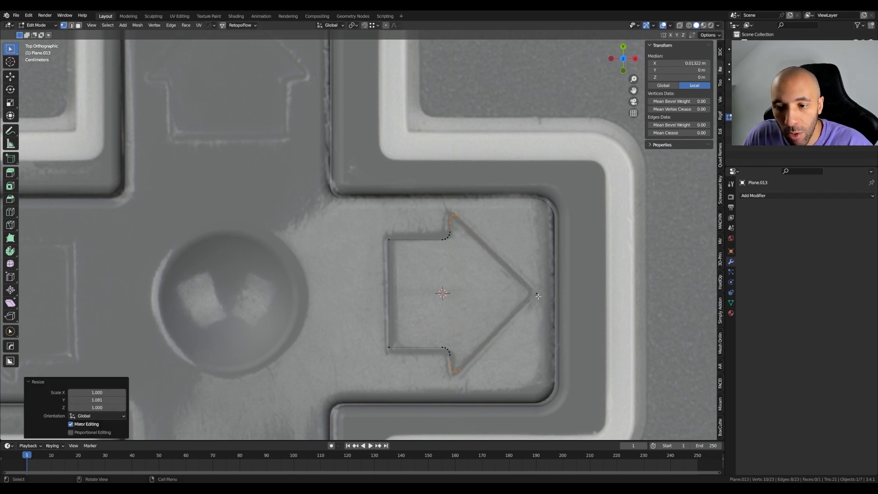
Step: Bevel the arrow's tip vertex with a width of about 0.0132 m and 4 segments
{"action": "left_click", "coordinate": [536, 293]}
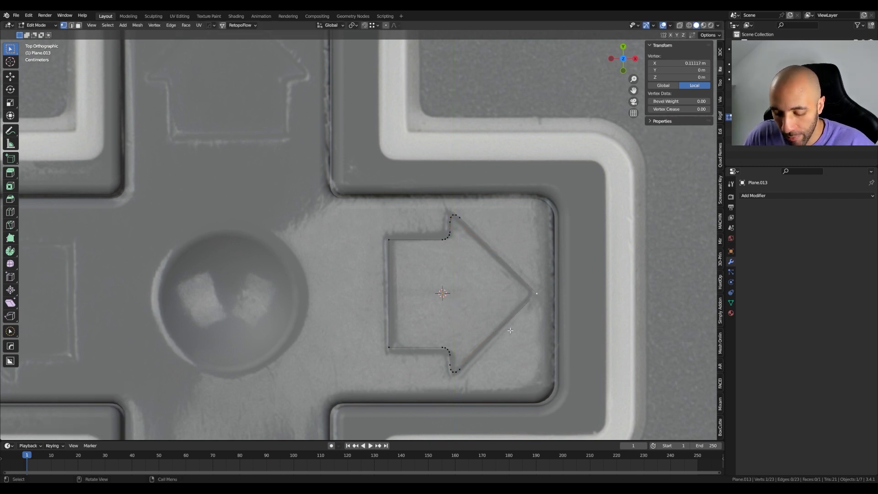
{"action": "key", "text": "ctrl+b"}
{"action": "key", "text": "v"}
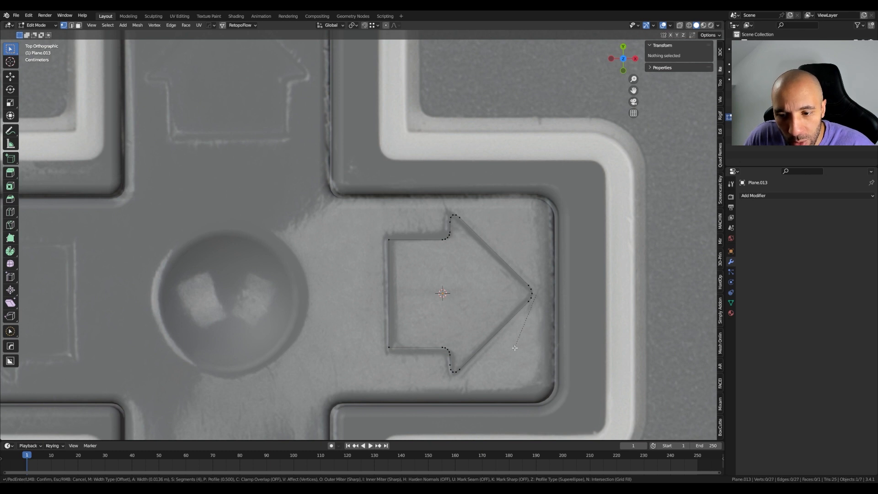
{"action": "left_click", "coordinate": [514, 348]}
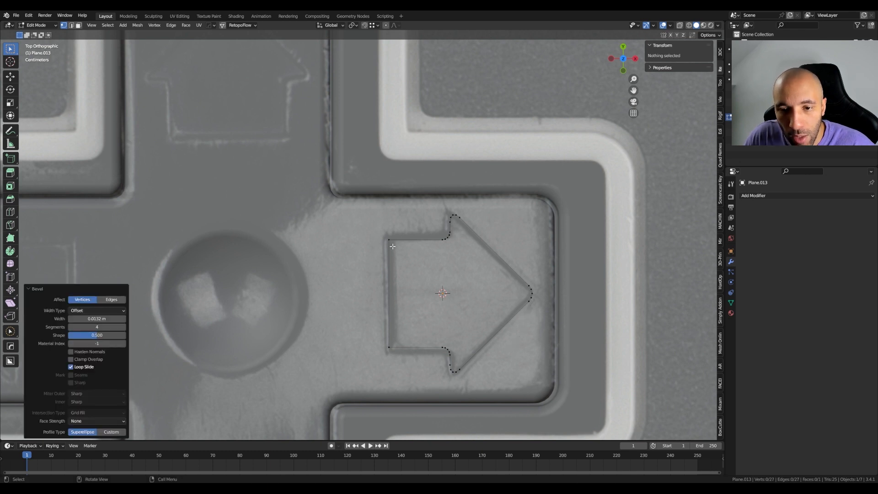
Step: Bevel the two corner vertices at the shaft's back end with a width of about 0.0112 m and 4 segments
{"action": "left_click", "coordinate": [388, 239]}
{"action": "left_click", "coordinate": [389, 348], "text": "shift"}
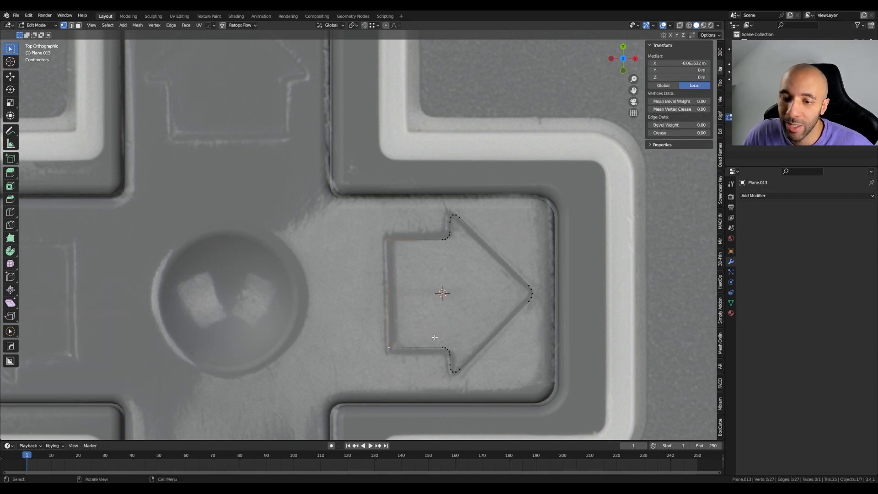
{"action": "key", "text": "ctrl+b"}
{"action": "key", "text": "v"}
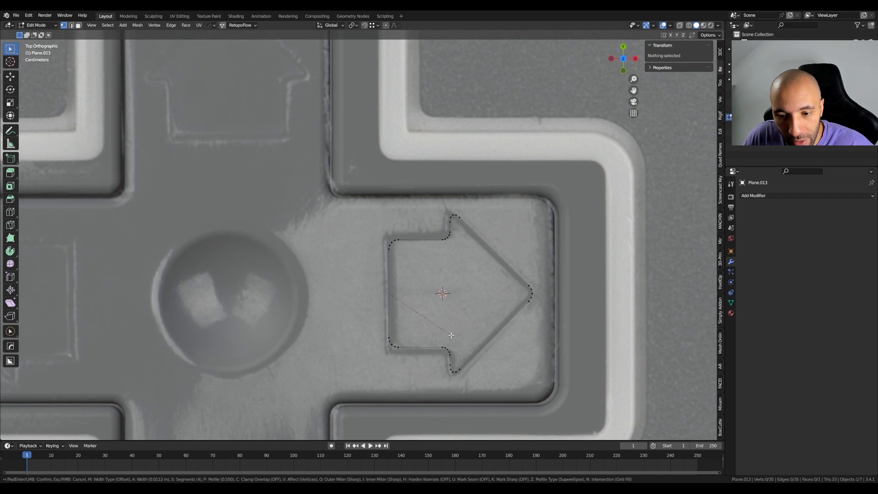
{"action": "left_click", "coordinate": [451, 334]}
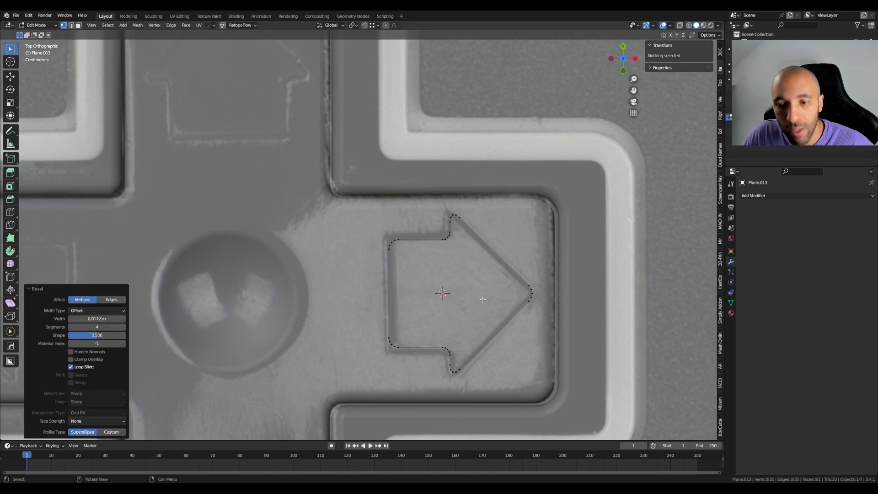
Step: Add a Solidify modifier to the arrow with offset 0, Even Thickness enabled and a thickness of about 0.017 m
{"action": "middle_click_drag", "start_coordinate": [452, 335], "coordinate": [496, 334]}
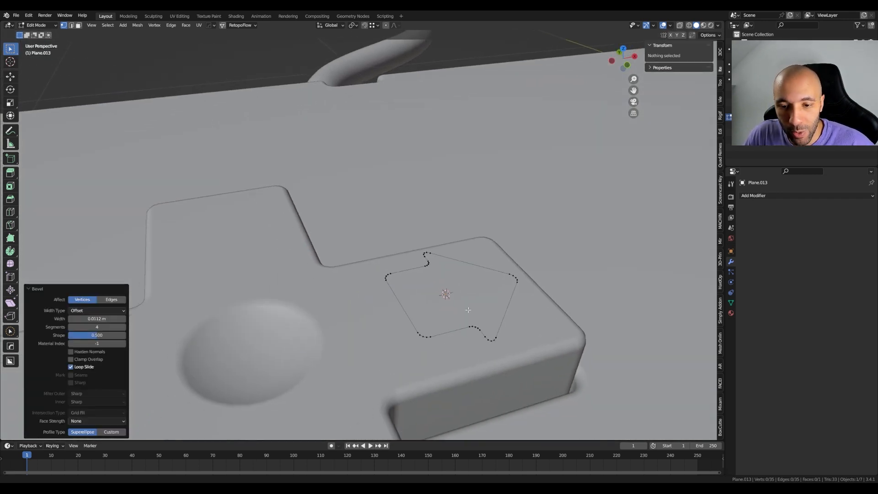
{"action": "left_click", "coordinate": [758, 195]}
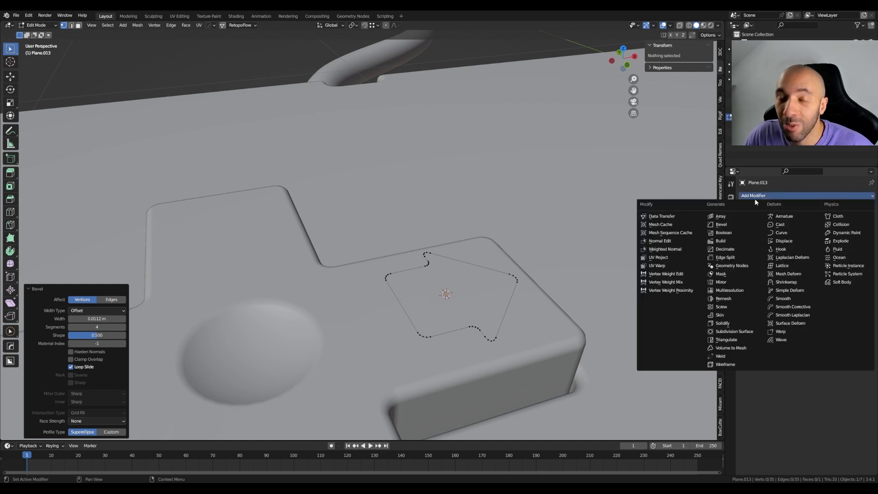
{"action": "left_click", "coordinate": [731, 324]}
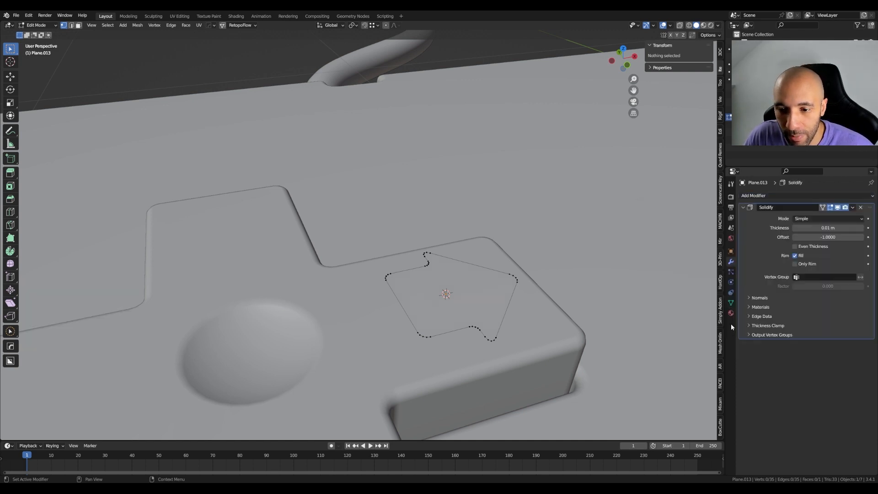
{"action": "left_click", "coordinate": [811, 237]}
{"action": "type", "text": "0"}
{"action": "key", "text": "Return"}
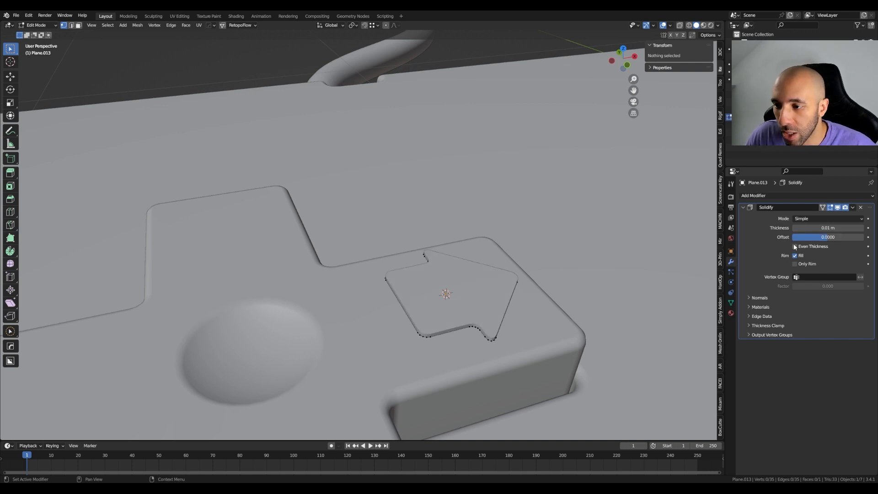
{"action": "left_click", "coordinate": [795, 246]}
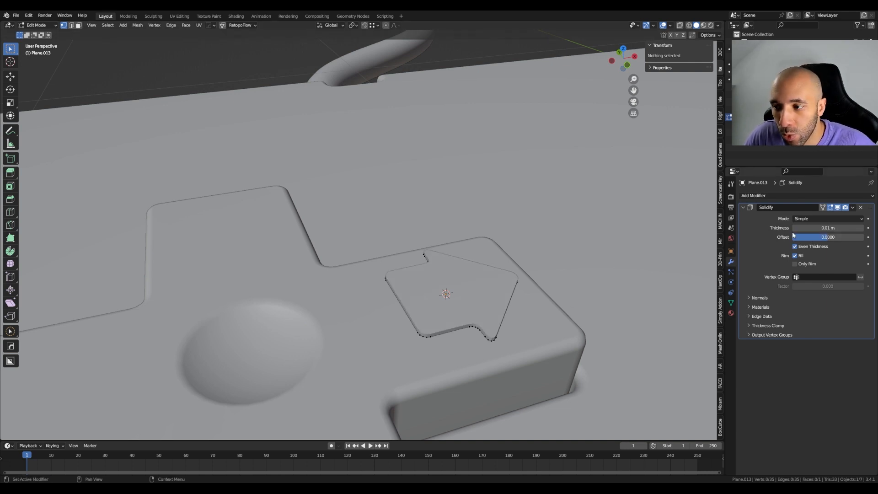
{"action": "left_click_drag", "start_coordinate": [828, 227], "coordinate": [844, 227]}
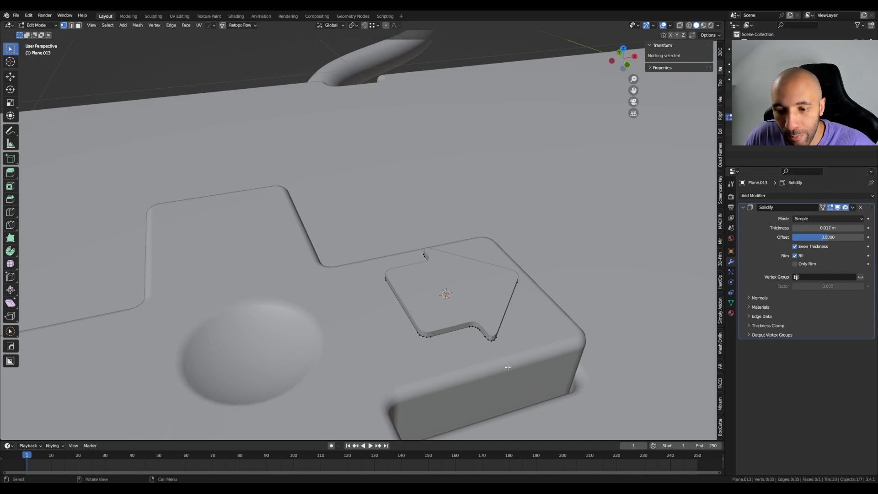
Step: Return to Object Mode and apply Shade Auto Smooth to the arrow
{"action": "middle_click_drag", "start_coordinate": [480, 348], "coordinate": [491, 371]}
{"action": "key", "text": "ctrl+Tab"}
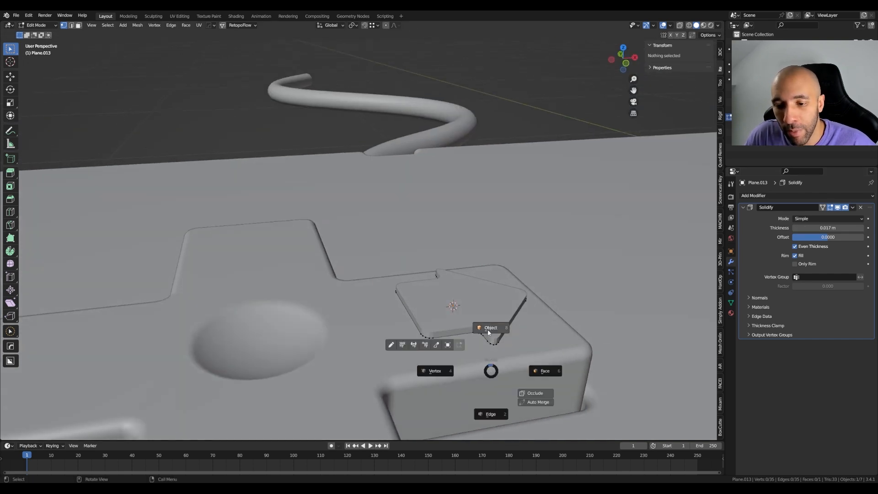
{"action": "left_click", "coordinate": [475, 334]}
{"action": "right_click", "coordinate": [469, 321]}
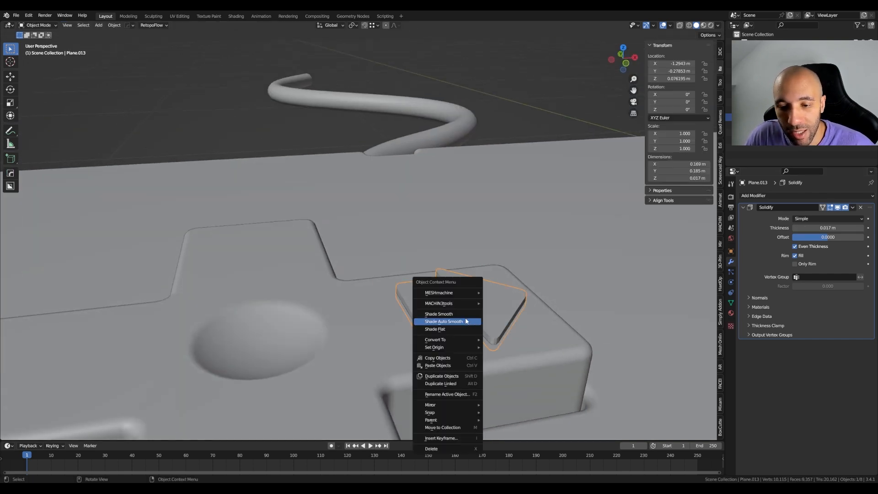
{"action": "left_click", "coordinate": [467, 322]}
Step: Cut the arrow out of the D-pad with a Difference boolean and inspect the recess
{"action": "middle_click_drag", "start_coordinate": [471, 351], "coordinate": [481, 333]}
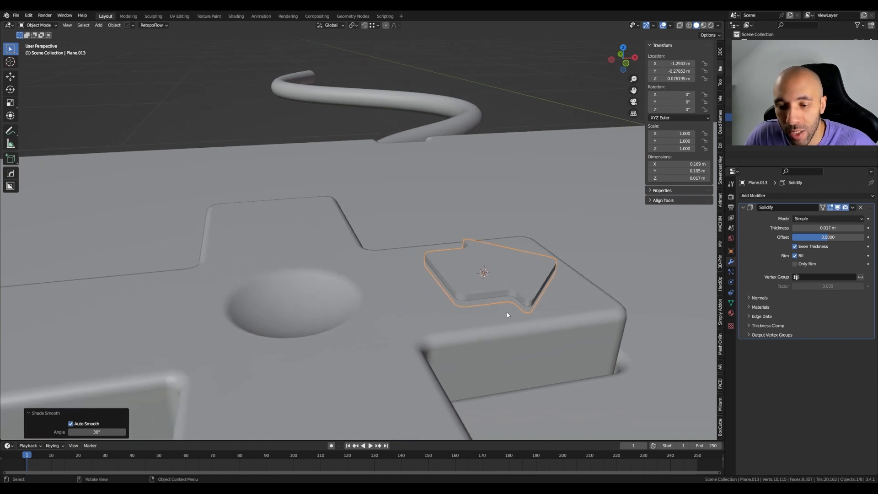
{"action": "left_click", "coordinate": [483, 333], "text": "shift"}
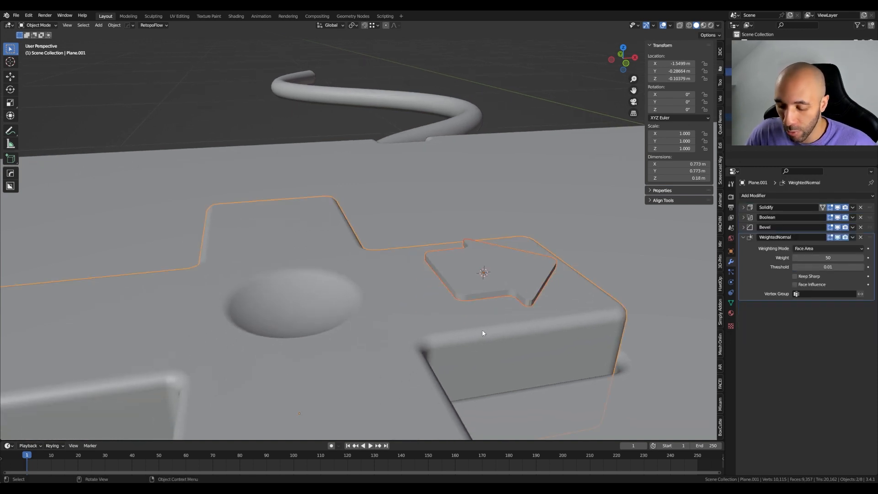
{"action": "key", "text": "ctrl+minus"}
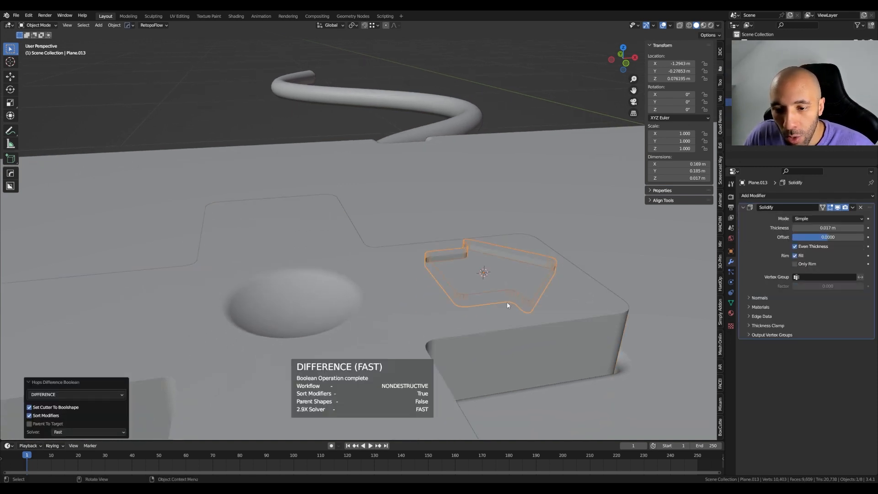
{"action": "mouse_move", "coordinate": [506, 302]}
{"action": "middle_mouse_down"}
{"action": "mouse_move", "coordinate": [488, 284]}
{"action": "mouse_move", "coordinate": [492, 294]}
{"action": "middle_mouse_up"}
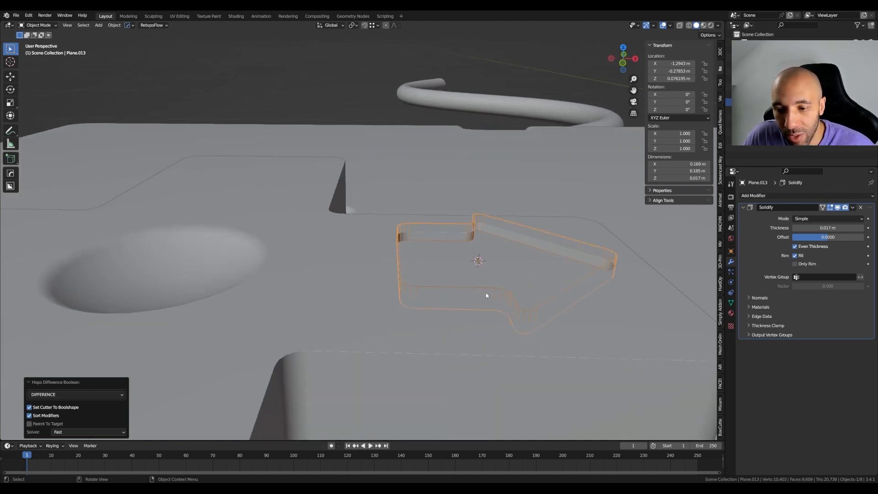
{"action": "mouse_move", "coordinate": [505, 292]}
{"action": "middle_mouse_down"}
{"action": "mouse_move", "coordinate": [492, 304]}
{"action": "mouse_move", "coordinate": [465, 298]}
{"action": "mouse_move", "coordinate": [493, 300]}
{"action": "middle_mouse_up"}
{"action": "middle_click_drag", "start_coordinate": [590, 279], "coordinate": [294, 369]}
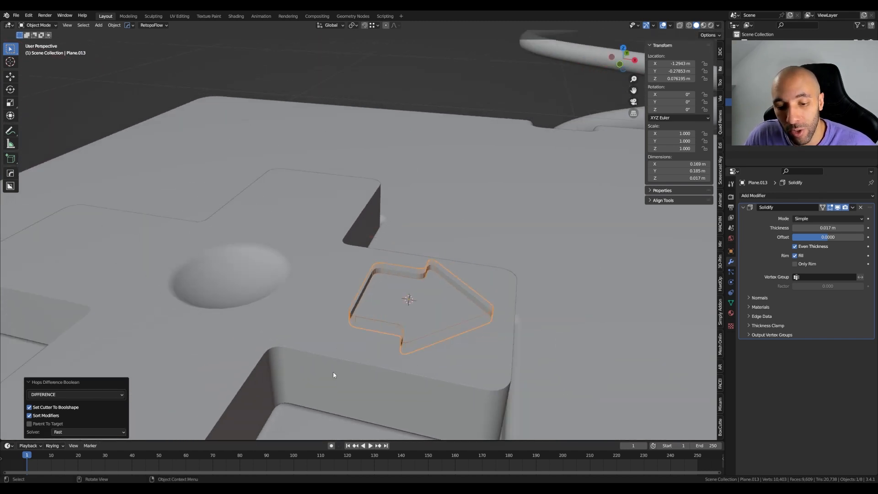
Step: Check the D-pad's Bevel geometry settings and place its Bevel modifier above both Boolean modifiers, directly after Solidify
{"action": "left_click", "coordinate": [462, 371]}
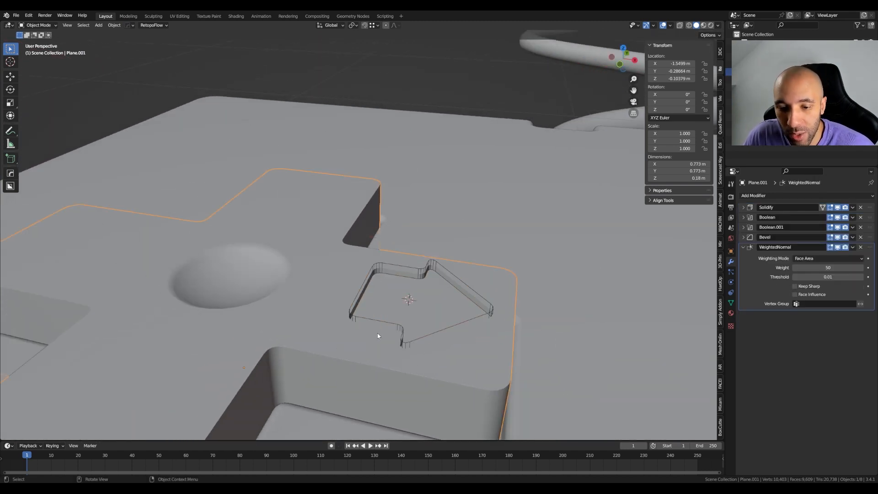
{"action": "left_click", "coordinate": [743, 237]}
{"action": "left_click", "coordinate": [754, 319]}
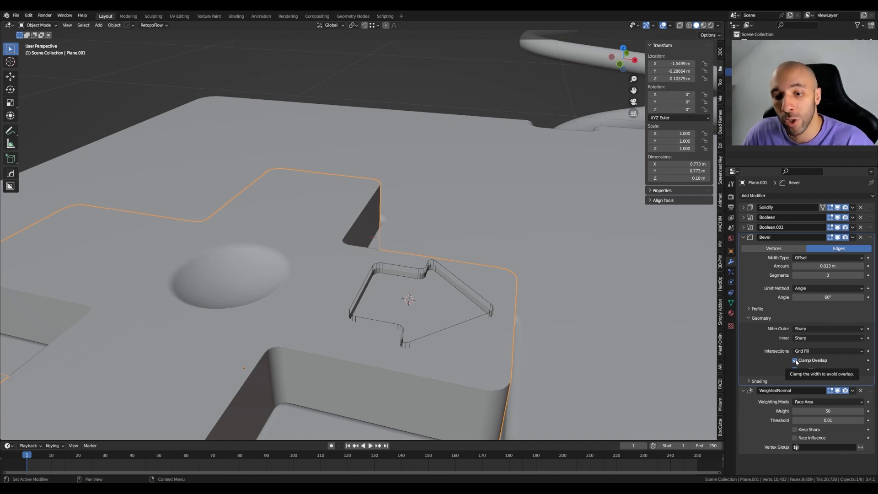
{"action": "scroll", "coordinate": [414, 292], "scroll_direction": "up", "scroll_amount": 2}
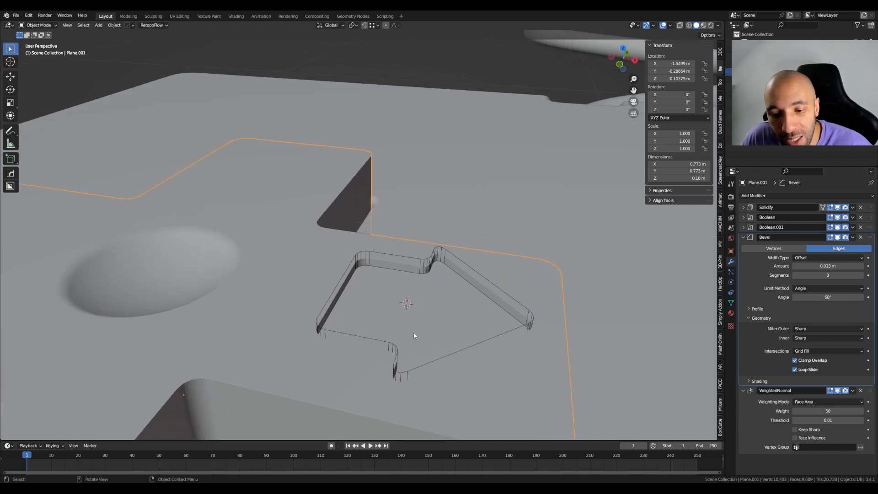
{"action": "middle_click_drag", "start_coordinate": [427, 347], "coordinate": [473, 333], "text": "shift"}
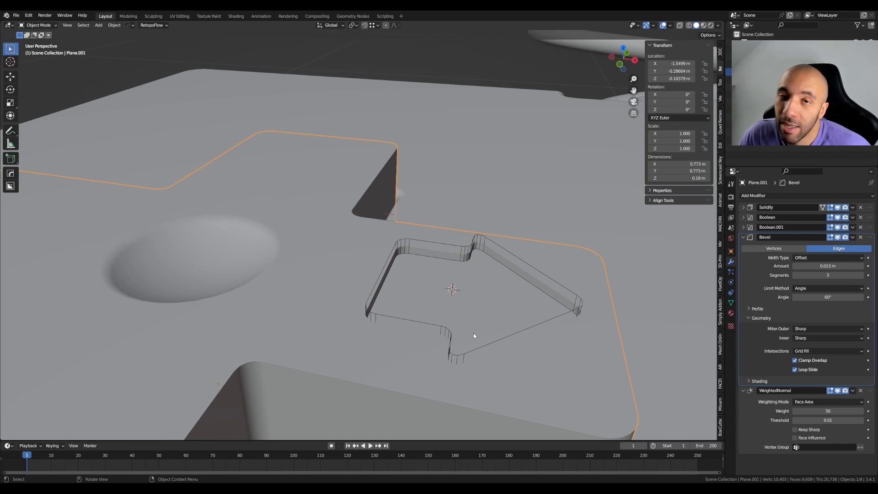
{"action": "left_click", "coordinate": [744, 236]}
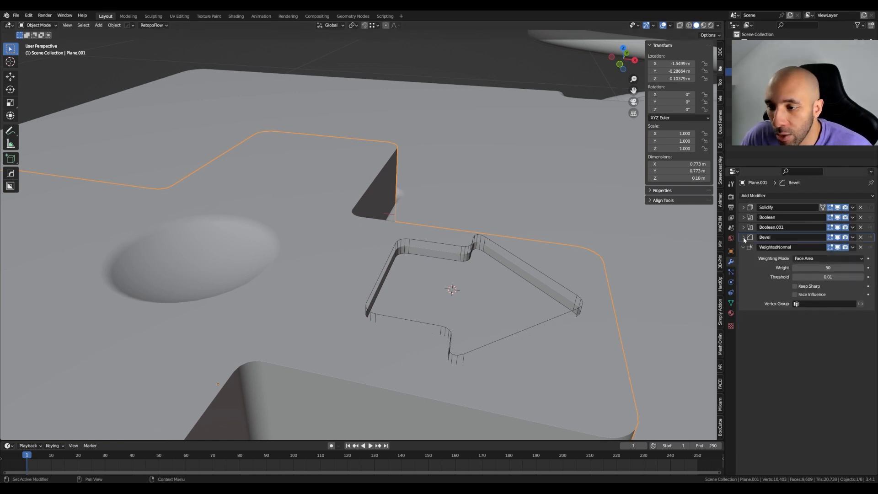
{"action": "mouse_move", "coordinate": [871, 227]}
{"action": "left_mouse_down"}
{"action": "mouse_move", "coordinate": [873, 242]}
{"action": "mouse_move", "coordinate": [871, 224]}
{"action": "mouse_move", "coordinate": [871, 231]}
{"action": "left_mouse_up"}
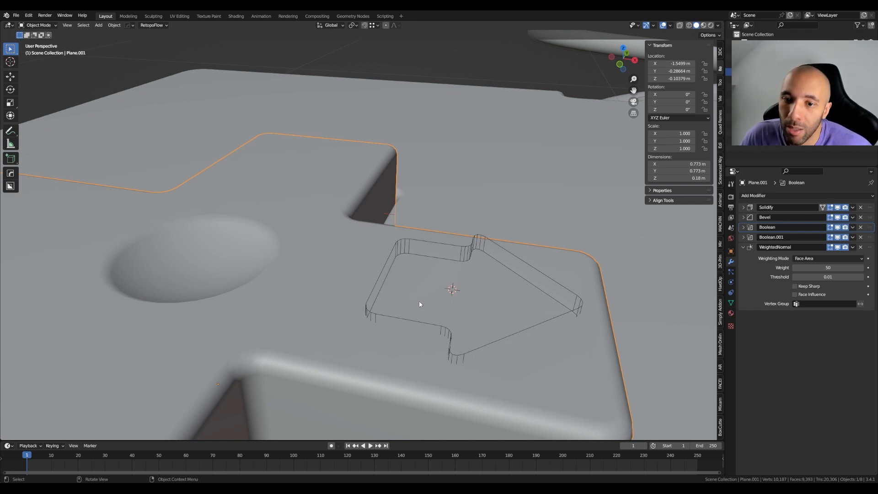
Step: Compare the D-pad's shading with the WeightedNormal modifier hidden and shown, and enable its Keep Sharp option
{"action": "left_click", "coordinate": [837, 247]}
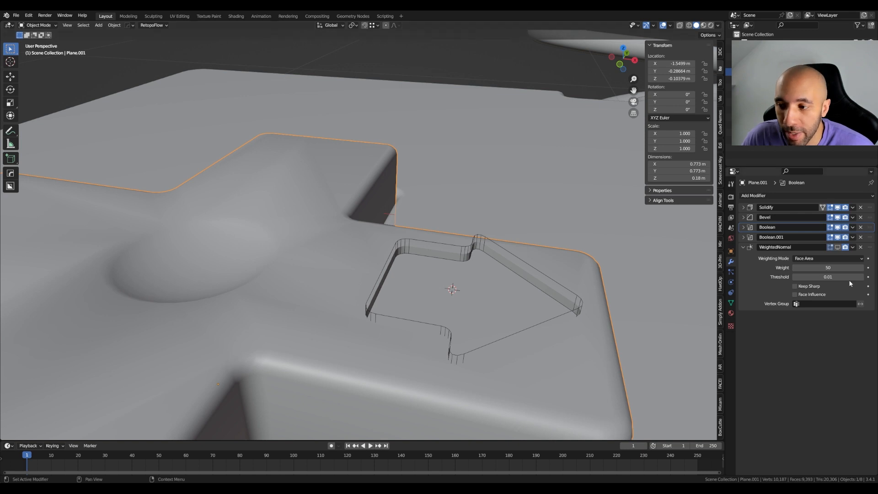
{"action": "left_click", "coordinate": [839, 247]}
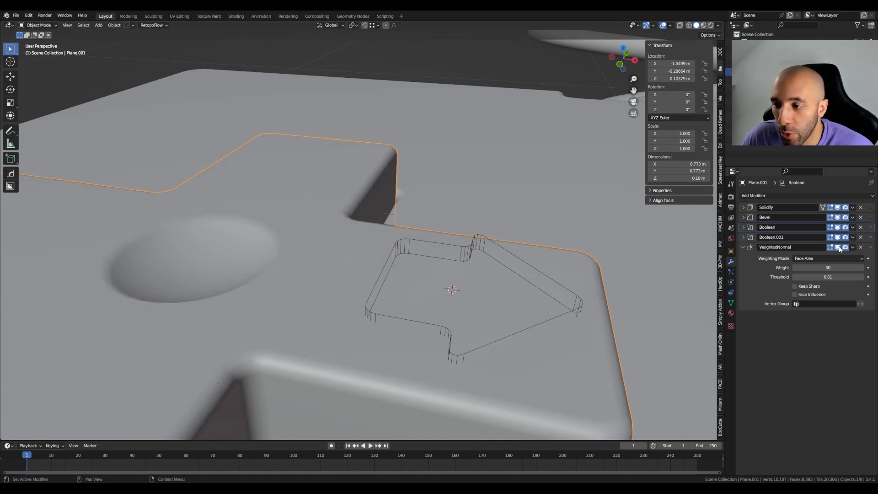
{"action": "left_click", "coordinate": [795, 287]}
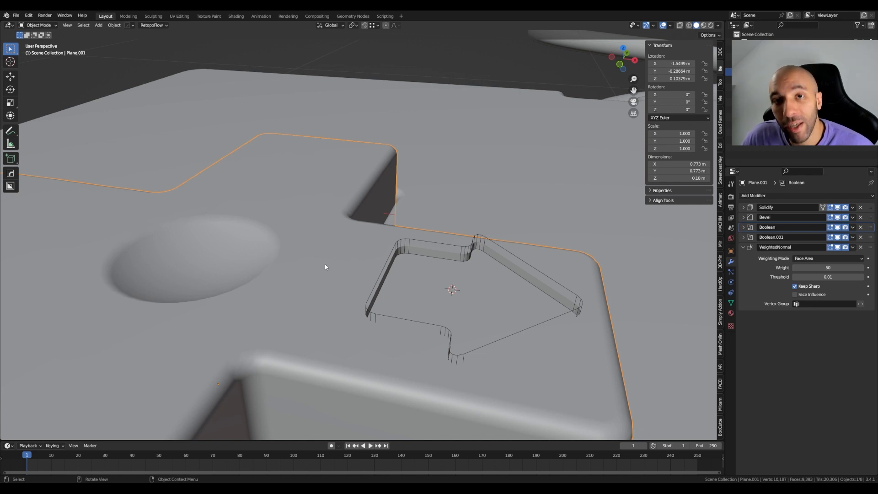
{"action": "middle_click_drag", "start_coordinate": [415, 228], "coordinate": [416, 282]}
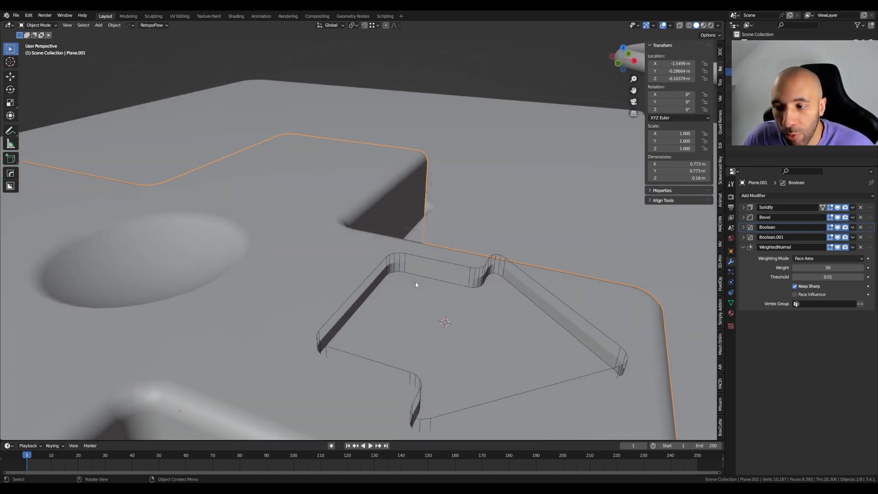
Step: Add a second Bevel modifier to the D-pad and place it directly above WeightedNormal
{"action": "left_click", "coordinate": [763, 196]}
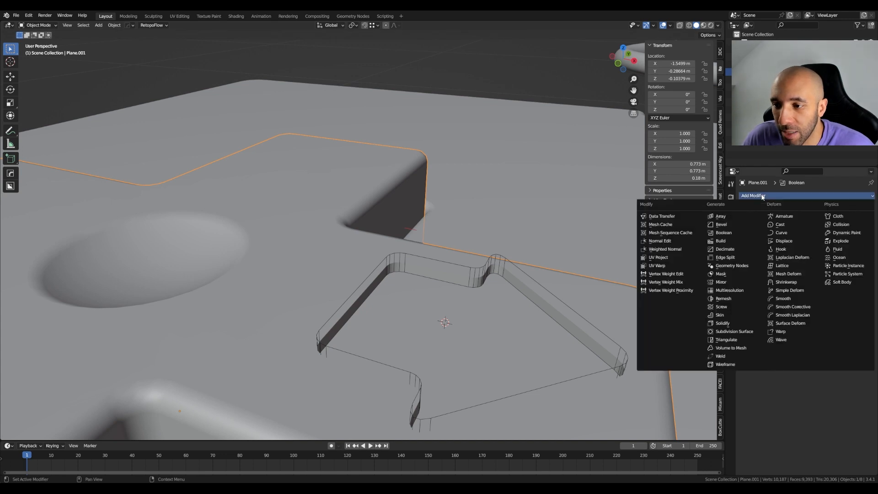
{"action": "left_click", "coordinate": [726, 226]}
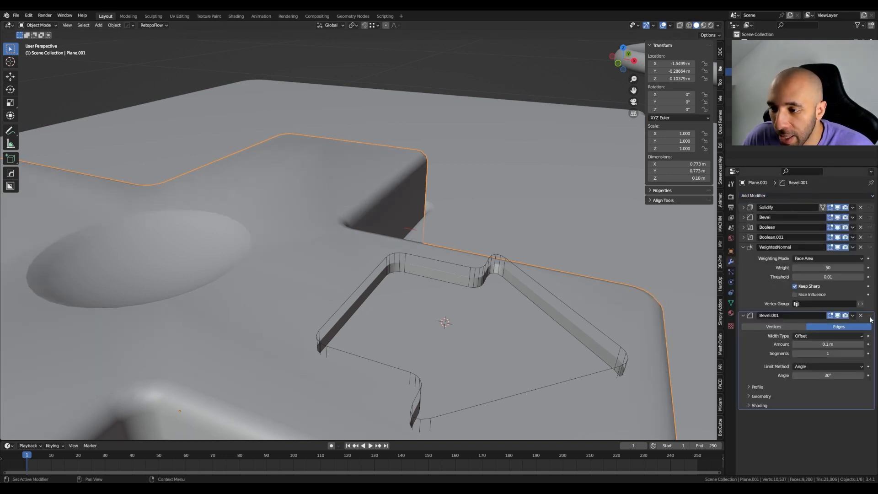
{"action": "left_click", "coordinate": [861, 247]}
{"action": "key", "text": "ctrl+z"}
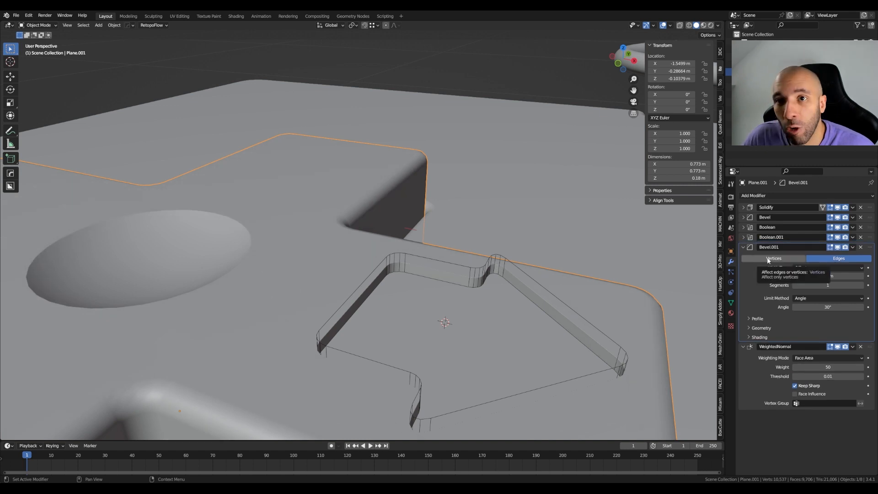
Step: Rename the D-pad's first Boolean modifier Valley and the second one Arrow
{"action": "double_click", "coordinate": [768, 227]}
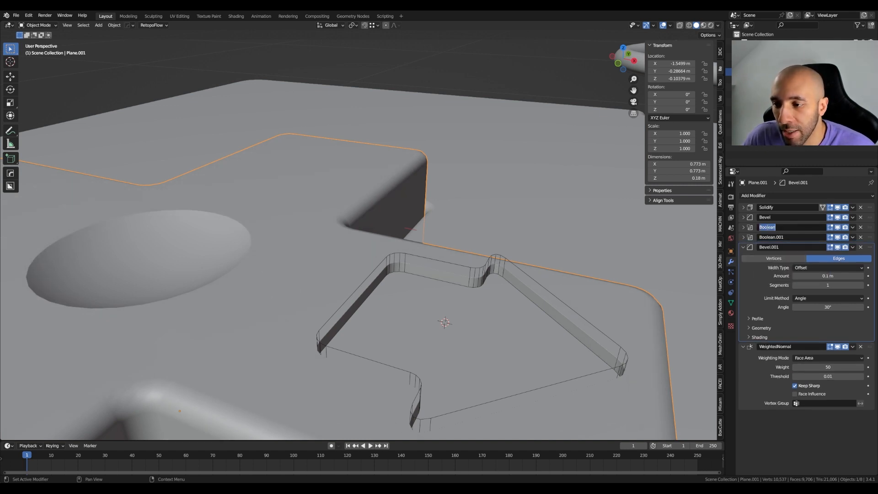
{"action": "type", "text": "Valley"}
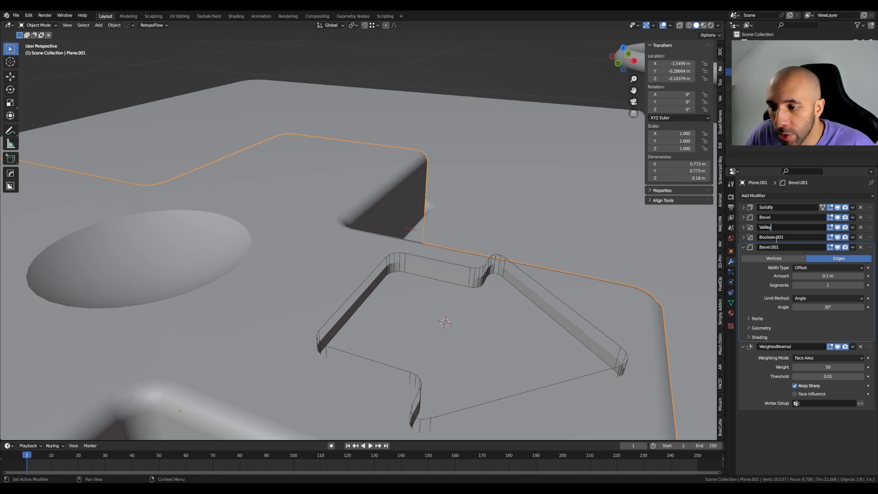
{"action": "double_click", "coordinate": [776, 237]}
{"action": "type", "text": "Arrow"}
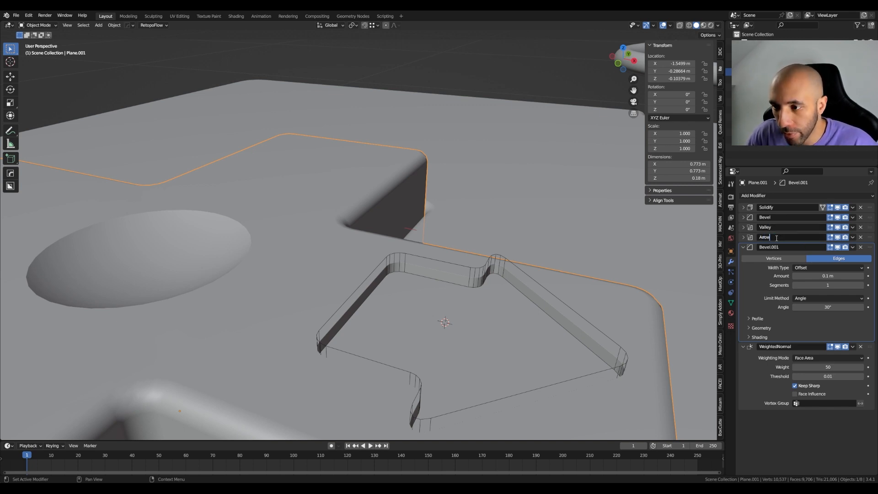
{"action": "key", "text": "Return"}
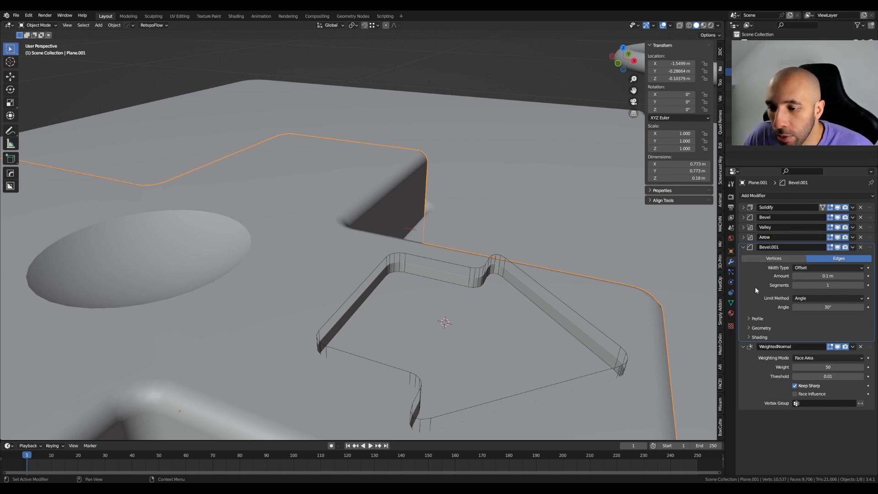
Step: Set the second Bevel modifier to a 60° angle limit, 3 segments and an amount of 0.003 m
{"action": "left_click", "coordinate": [835, 308]}
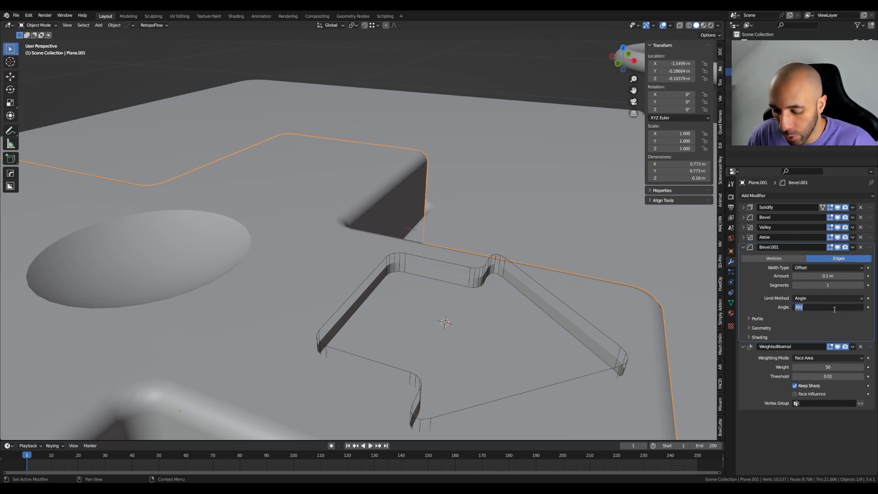
{"action": "type", "text": "60"}
{"action": "key", "text": "Return"}
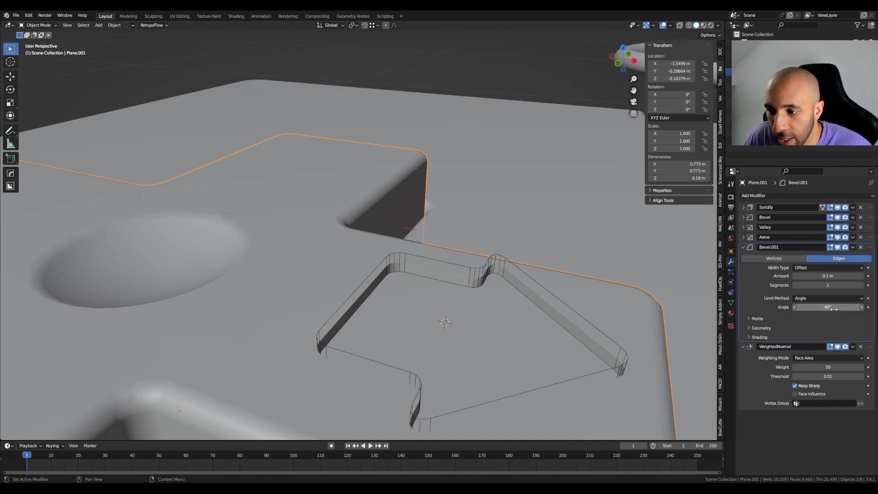
{"action": "left_click", "coordinate": [862, 285]}
{"action": "left_click_drag", "start_coordinate": [852, 276], "coordinate": [846, 276]}
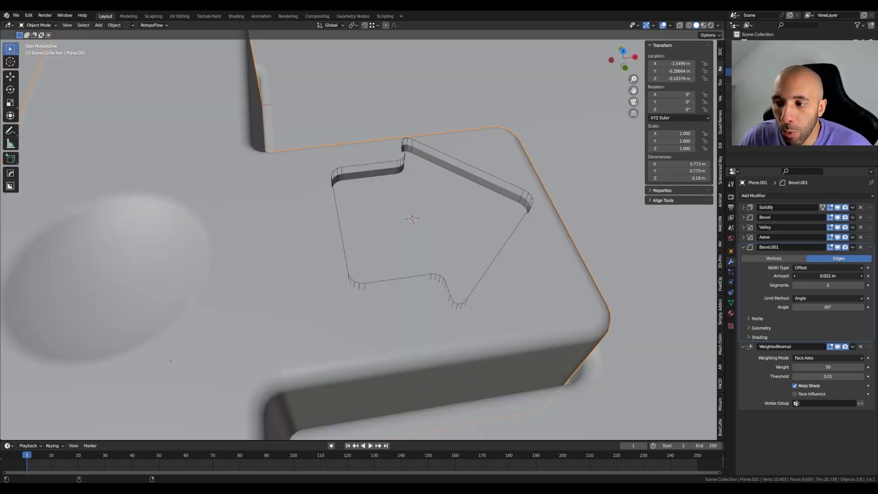
{"action": "left_click_drag", "start_coordinate": [833, 276], "coordinate": [828, 276]}
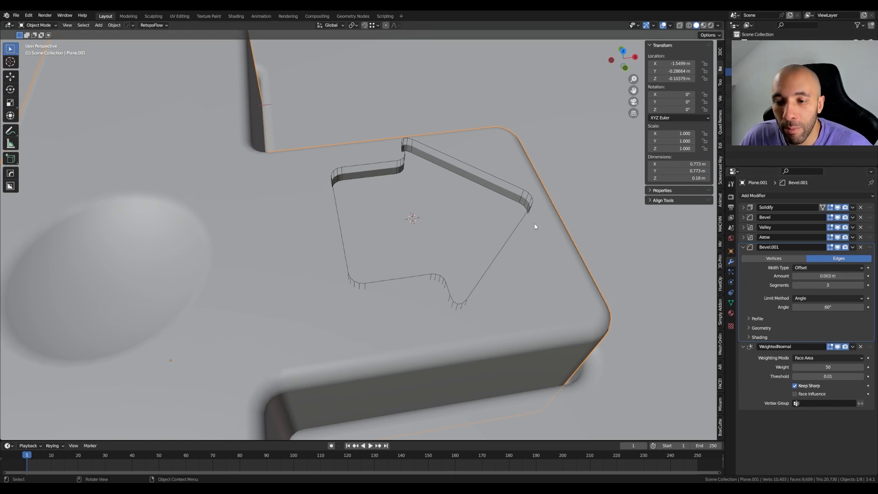
Step: Display the wireframe overlay and examine the topology around the arrow recess's tip and the rest of the D-pad
{"action": "key", "text": "q"}
{"action": "mouse_move", "coordinate": [523, 226]}
{"action": "left_click", "coordinate": [556, 224]}
{"action": "scroll", "coordinate": [526, 200], "scroll_direction": "up", "scroll_amount": 6}
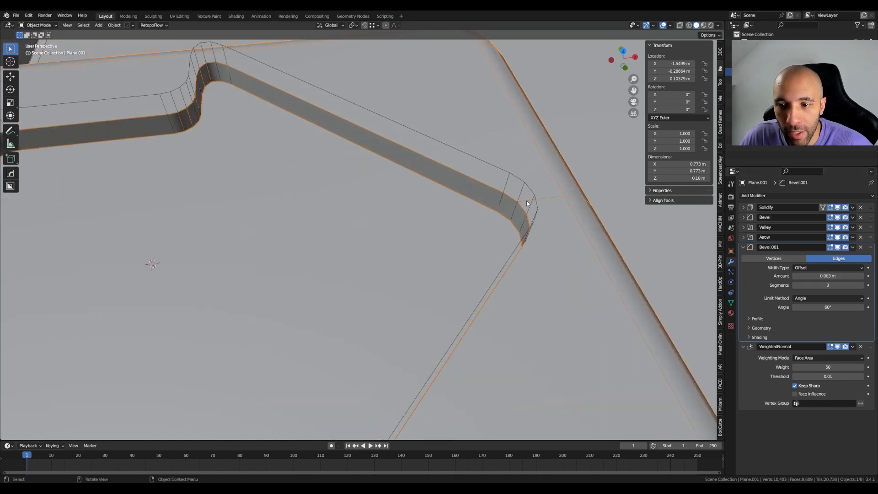
{"action": "scroll", "coordinate": [528, 200], "scroll_direction": "up", "scroll_amount": 2}
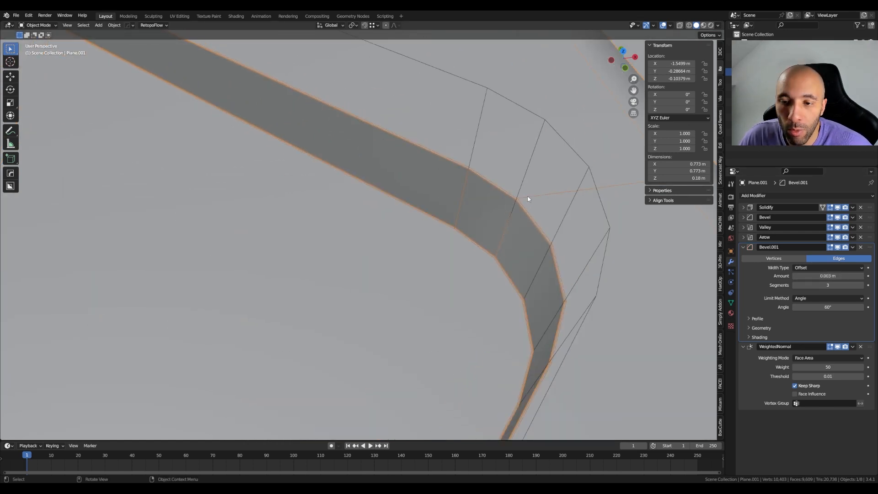
{"action": "scroll", "coordinate": [528, 196], "scroll_direction": "down", "scroll_amount": 8}
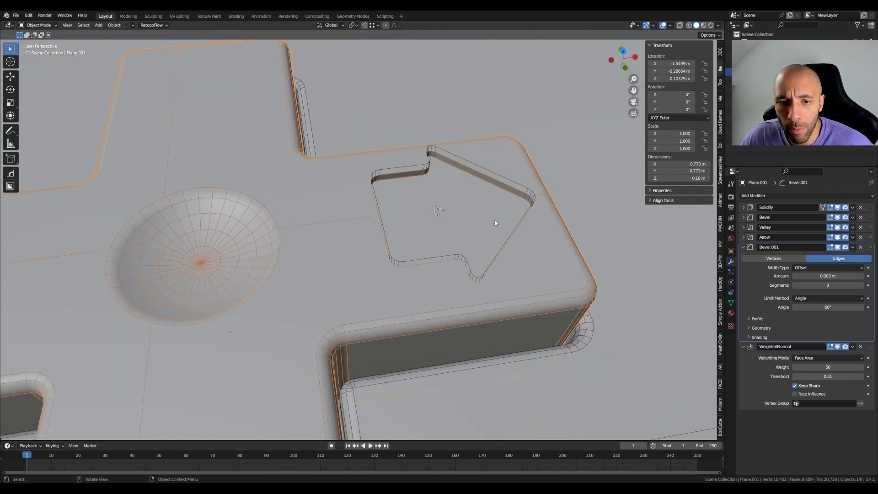
{"action": "scroll", "coordinate": [476, 265], "scroll_direction": "down", "scroll_amount": 4}
Step: Enter Edit Mode on the D-pad with edge selection and enable On Cage display for the Solidify modifier
{"action": "key", "text": "Tab"}
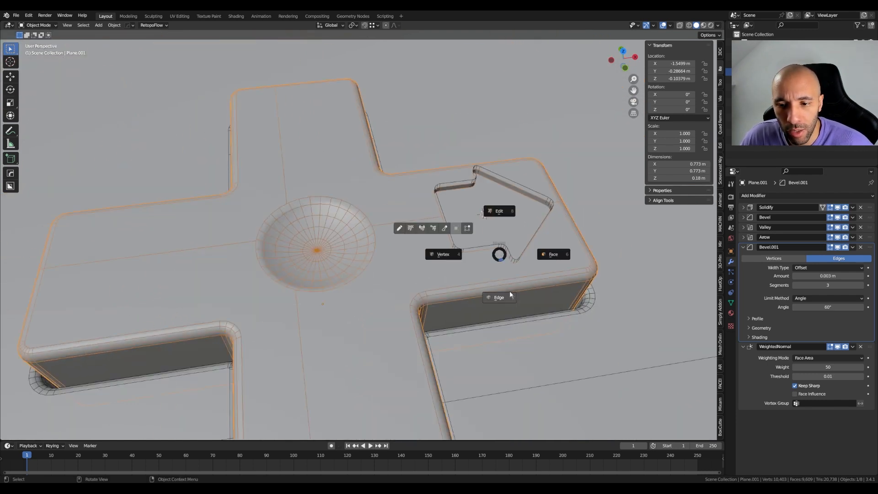
{"action": "left_click", "coordinate": [500, 297]}
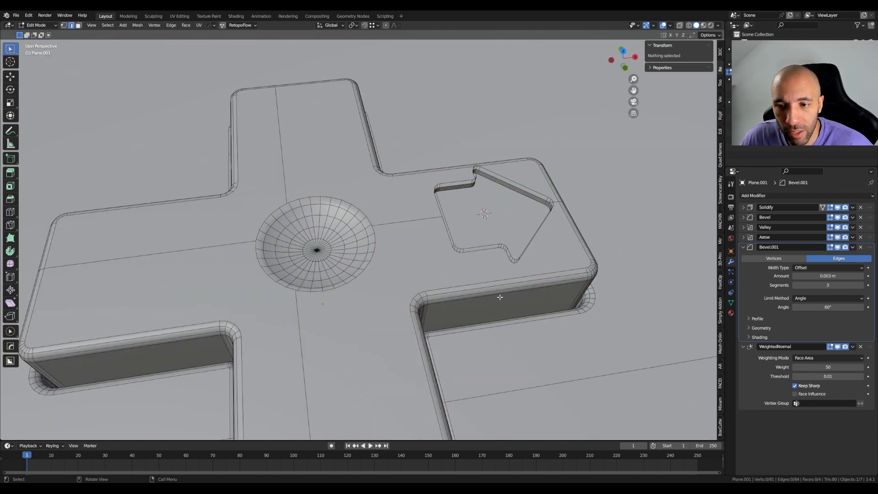
{"action": "left_click", "coordinate": [822, 207]}
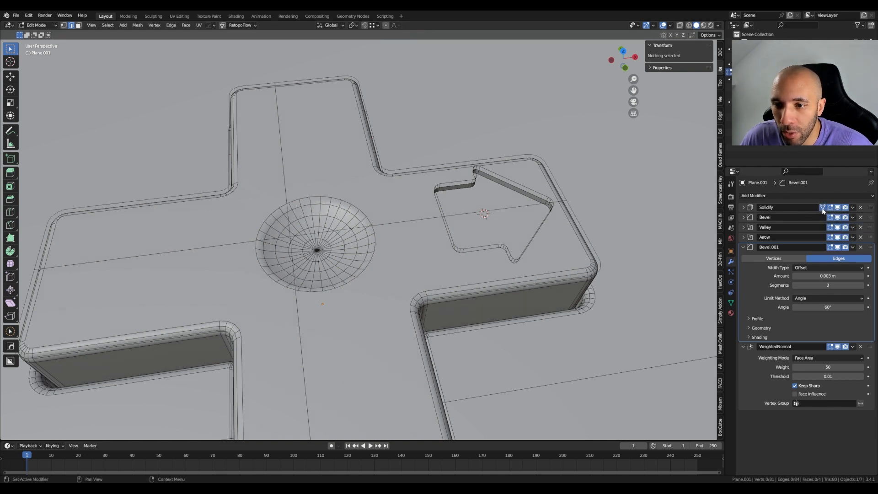
Step: Select the edges crossing the D-pad's top face and dissolve them
{"action": "left_click", "coordinate": [391, 222]}
{"action": "middle_click_drag", "start_coordinate": [325, 233], "coordinate": [508, 271], "text": "shift"}
{"action": "left_click", "coordinate": [346, 229], "text": "shift"}
{"action": "left_click", "coordinate": [437, 293], "text": "alt+shift"}
{"action": "key", "text": "ctrl+x"}
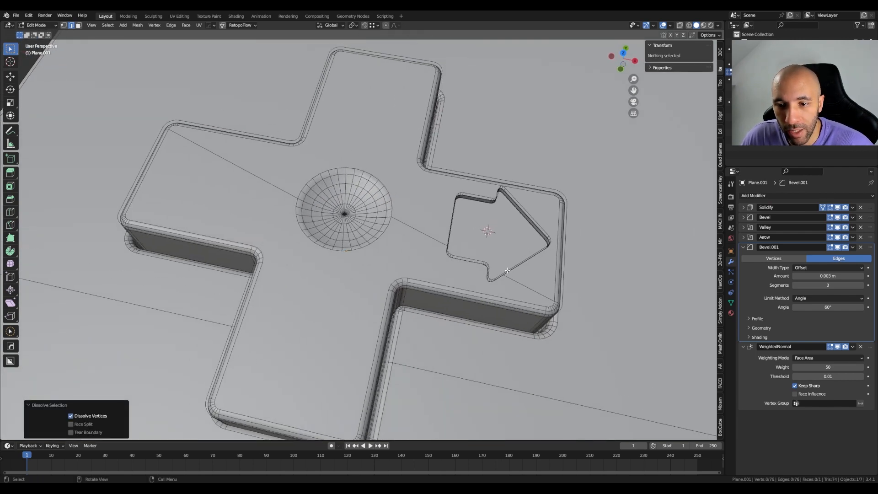
Step: In top view, knife an angle-constrained horizontal cut through the dimple's centre, from the left arm's outer edge to the right arm's
{"action": "scroll", "coordinate": [507, 271], "scroll_direction": "up", "scroll_amount": 6}
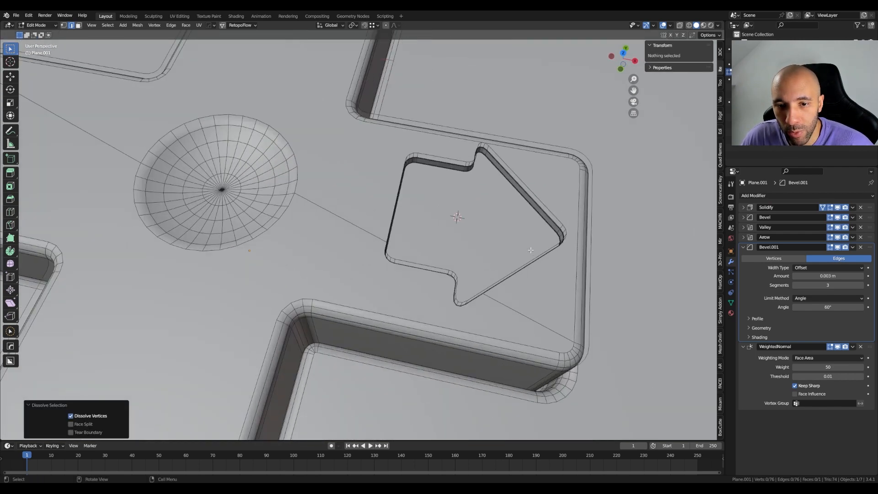
{"action": "scroll", "coordinate": [473, 316], "scroll_direction": "up", "scroll_amount": 4}
{"action": "key", "text": "KP_7"}
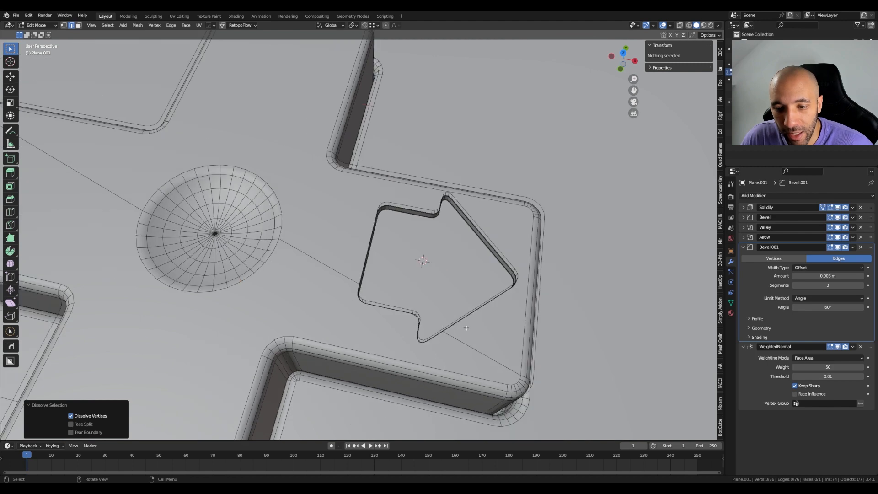
{"action": "scroll", "coordinate": [492, 343], "scroll_direction": "up", "scroll_amount": 2}
{"action": "scroll", "coordinate": [493, 342], "scroll_direction": "down", "scroll_amount": 4}
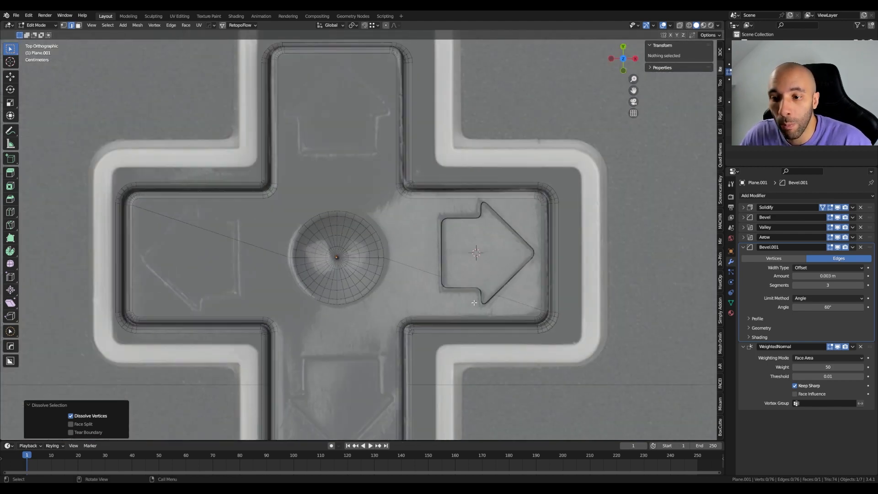
{"action": "scroll", "coordinate": [473, 281], "scroll_direction": "up", "scroll_amount": 1}
{"action": "key", "text": "k"}
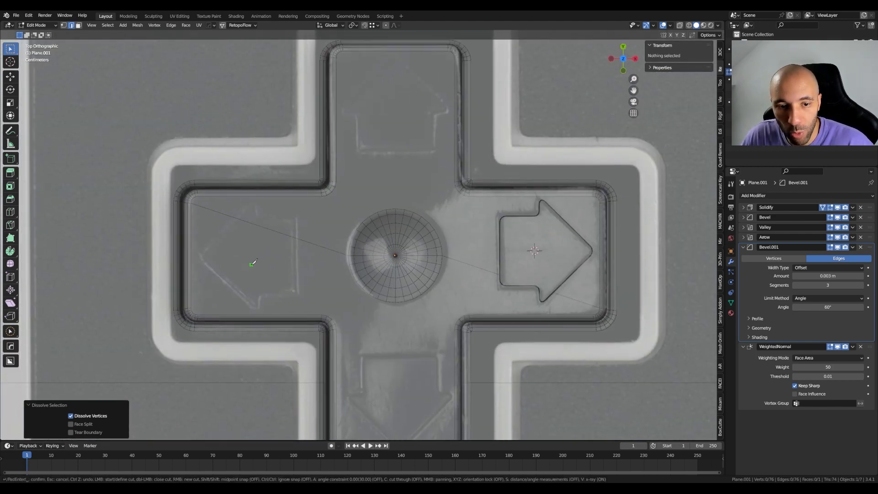
{"action": "key", "text": "Escape"}
{"action": "key", "text": "k"}
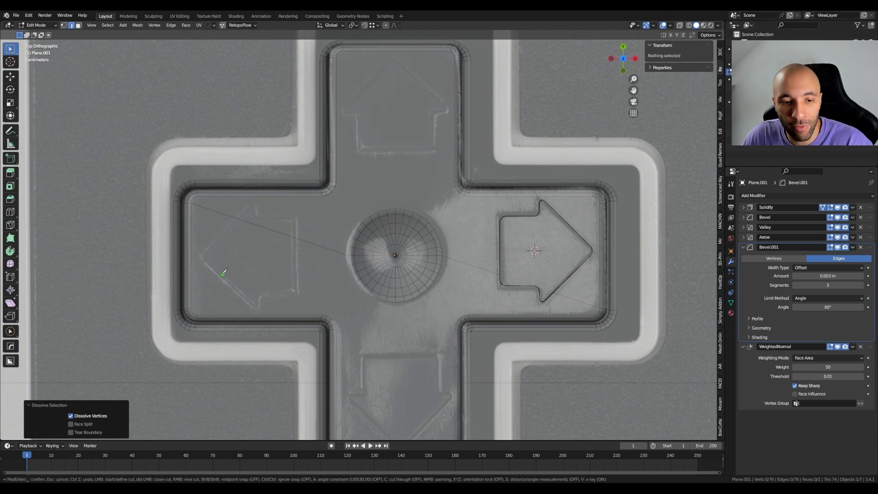
{"action": "left_click", "coordinate": [184, 255]}
{"action": "key", "text": "a"}
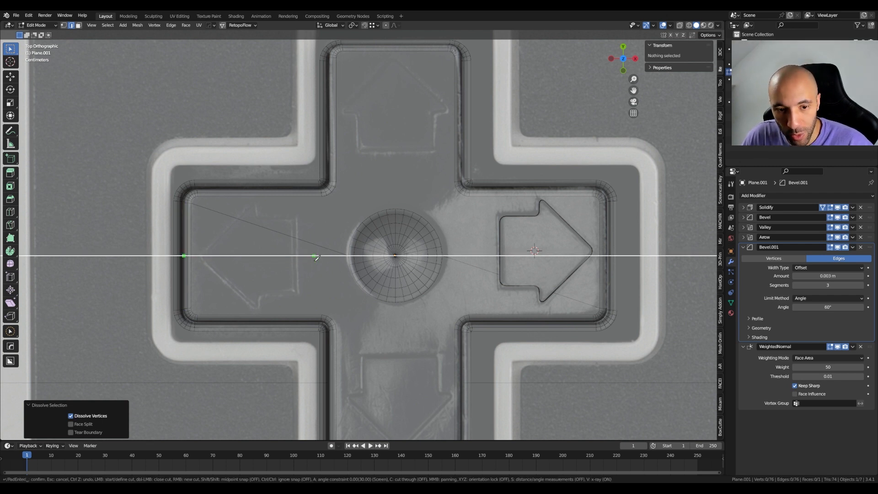
{"action": "left_click", "coordinate": [607, 255]}
{"action": "key", "text": "Return"}
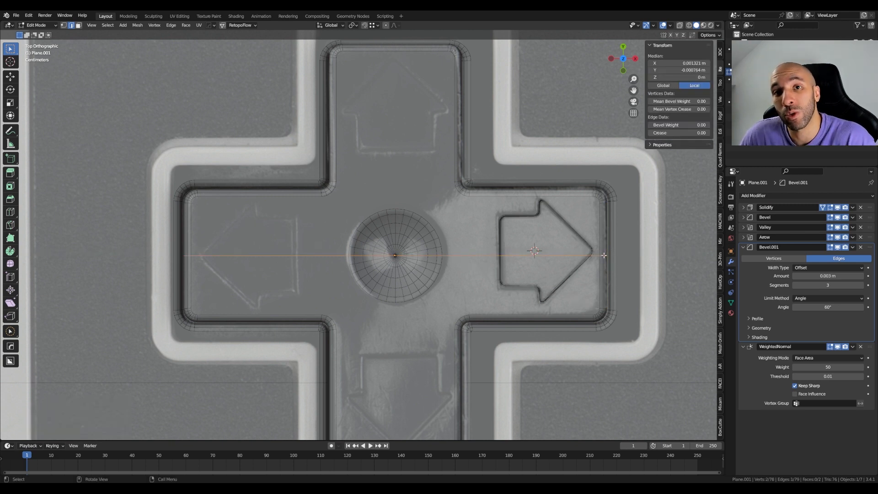
Step: Examine the bevel geometry around the arrow recess and its tip, checking the second Bevel's 0.003 m amount
{"action": "scroll", "coordinate": [544, 285], "scroll_direction": "down", "scroll_amount": 3}
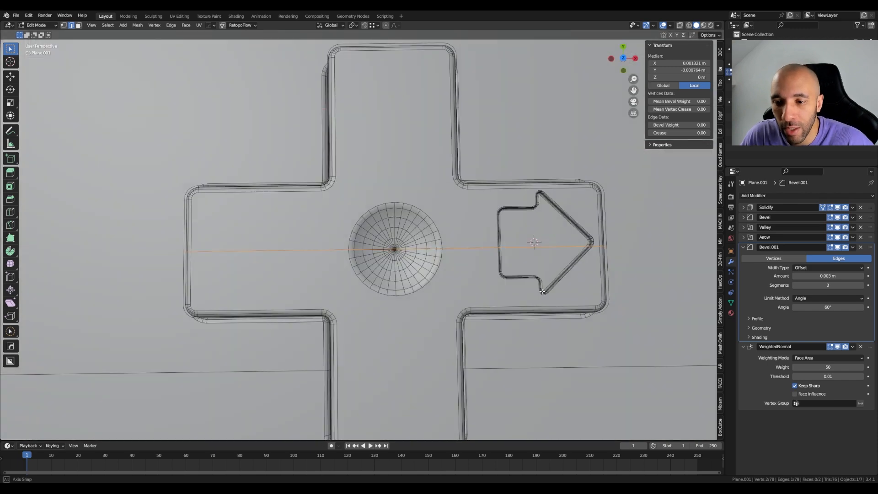
{"action": "middle_click_drag", "start_coordinate": [545, 286], "coordinate": [572, 219]}
{"action": "scroll", "coordinate": [584, 188], "scroll_direction": "up", "scroll_amount": 6}
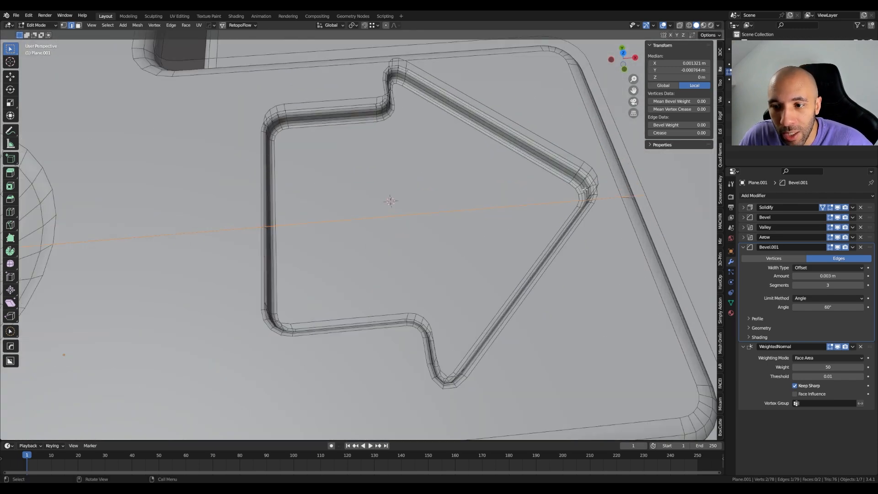
{"action": "scroll", "coordinate": [585, 189], "scroll_direction": "up", "scroll_amount": 2}
{"action": "scroll", "coordinate": [590, 206], "scroll_direction": "down", "scroll_amount": 1}
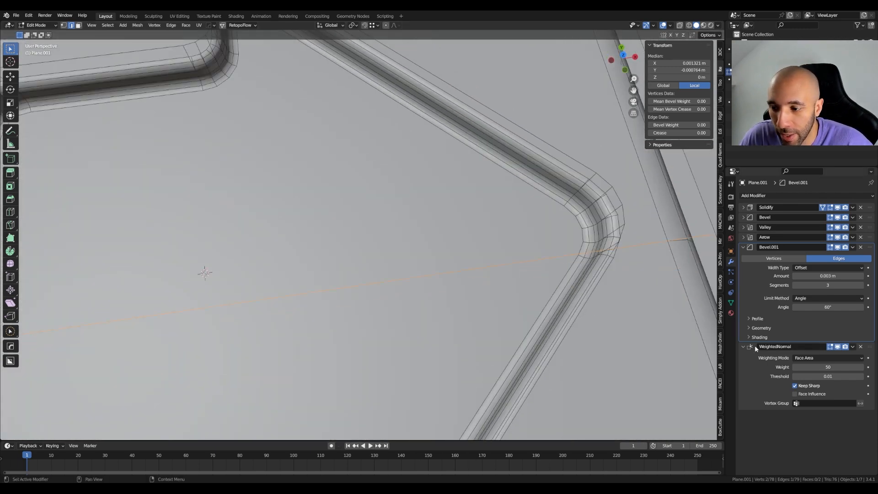
{"action": "mouse_move", "coordinate": [828, 275]}
{"action": "left_mouse_down"}
{"action": "mouse_move", "coordinate": [844, 276]}
{"action": "mouse_move", "coordinate": [833, 276]}
{"action": "left_mouse_up"}
{"action": "scroll", "coordinate": [503, 270], "scroll_direction": "down", "scroll_amount": 4}
Step: Turn off the wireframe overlay and examine the D-pad's shading around the dimple and arrow from several angles
{"action": "right_click", "coordinate": [586, 269]}
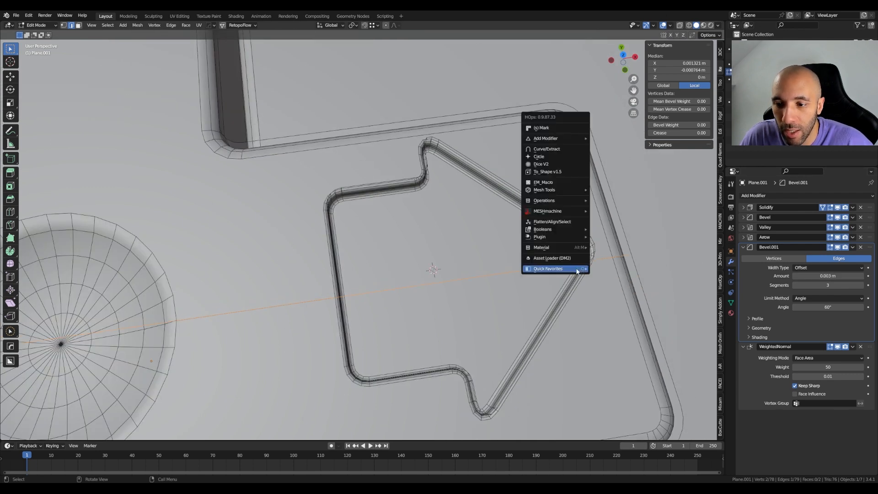
{"action": "key", "text": "Escape"}
{"action": "scroll", "coordinate": [587, 268], "scroll_direction": "down", "scroll_amount": 3}
{"action": "middle_click_drag", "start_coordinate": [579, 275], "coordinate": [477, 261]}
{"action": "scroll", "coordinate": [483, 241], "scroll_direction": "up", "scroll_amount": 3}
{"action": "scroll", "coordinate": [483, 241], "scroll_direction": "down", "scroll_amount": 1}
{"action": "scroll", "coordinate": [403, 233], "scroll_direction": "down", "scroll_amount": 3}
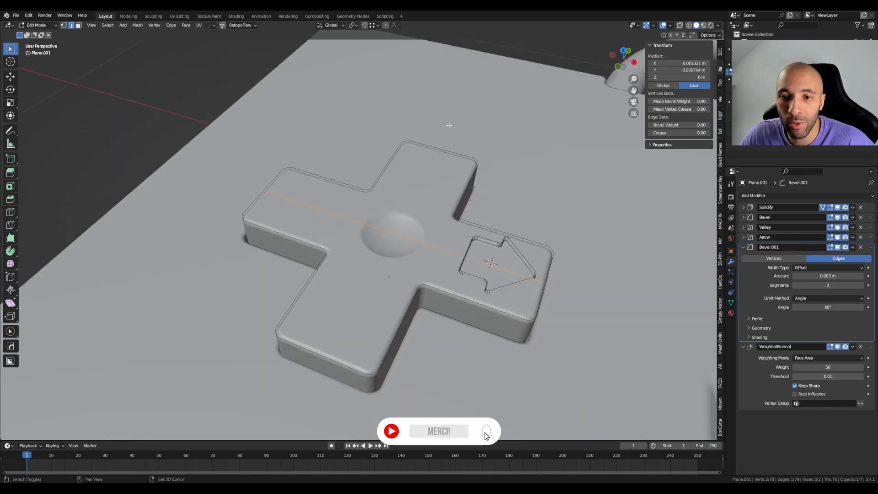
{"action": "middle_click_drag", "start_coordinate": [402, 233], "coordinate": [476, 274]}
{"action": "scroll", "coordinate": [525, 245], "scroll_direction": "up", "scroll_amount": 2}
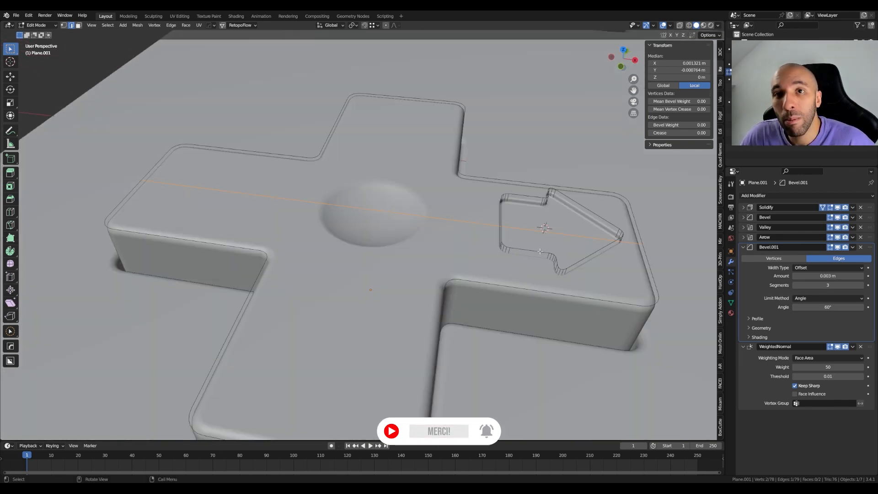
Step: Return to Object Mode and snap the 3D cursor to the selected D-pad
{"action": "key", "text": "ctrl+Tab"}
{"action": "left_click", "coordinate": [546, 164]}
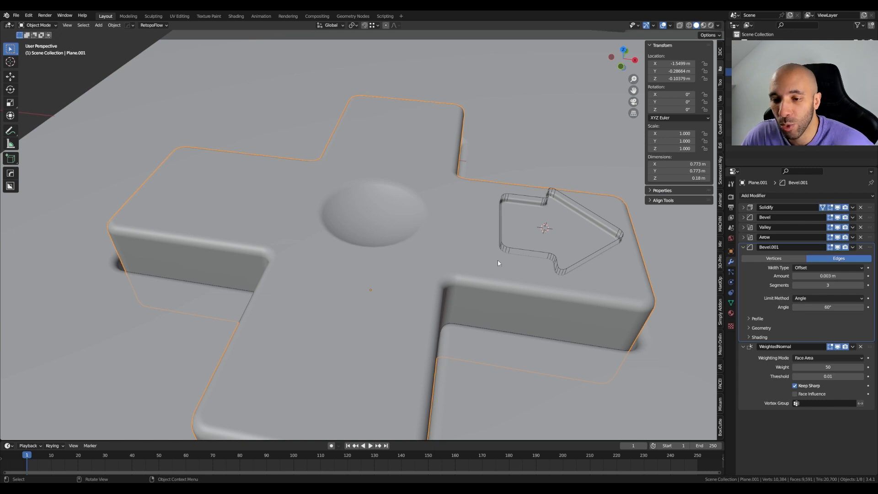
{"action": "middle_click_drag", "start_coordinate": [462, 249], "coordinate": [494, 236], "text": "shift"}
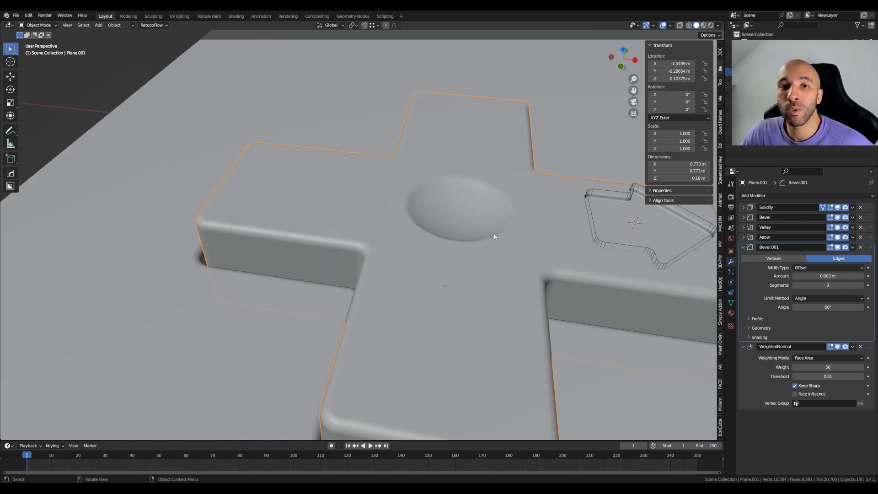
{"action": "left_click", "coordinate": [606, 242]}
{"action": "middle_click_drag", "start_coordinate": [606, 247], "coordinate": [458, 221], "text": "shift"}
{"action": "middle_click_drag", "start_coordinate": [309, 242], "coordinate": [421, 222], "text": "shift"}
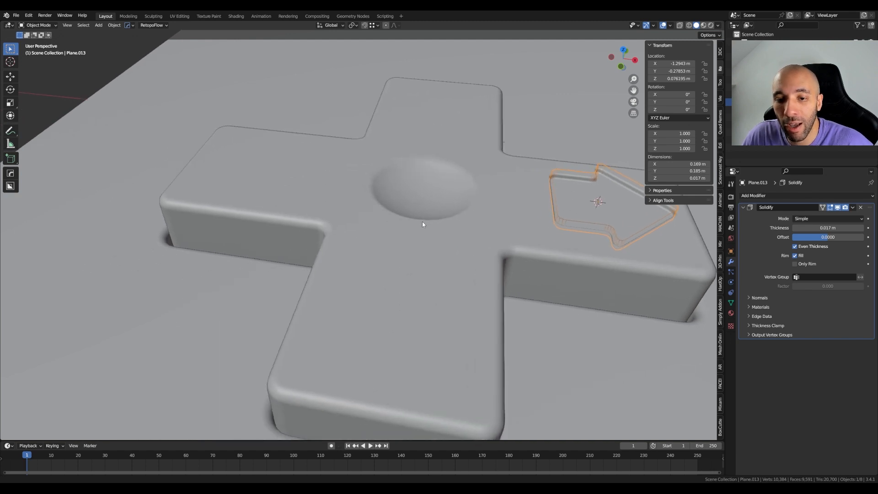
{"action": "left_click", "coordinate": [485, 227]}
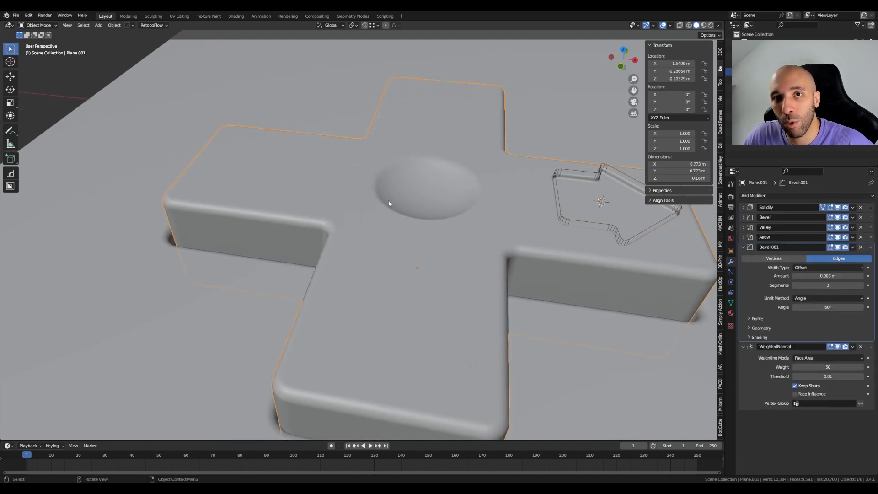
{"action": "middle_click_drag", "start_coordinate": [389, 203], "coordinate": [413, 227]}
{"action": "key", "text": "shift+s"}
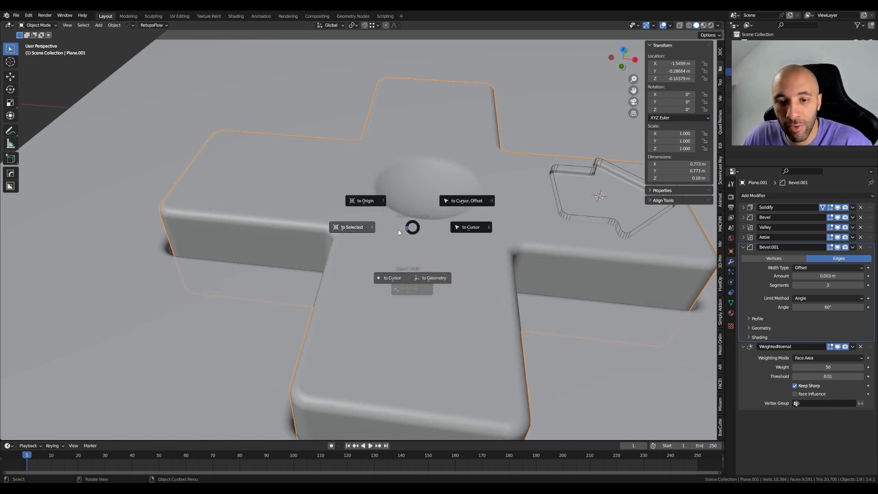
{"action": "left_click", "coordinate": [348, 228]}
{"action": "middle_click_drag", "start_coordinate": [446, 227], "coordinate": [380, 244]}
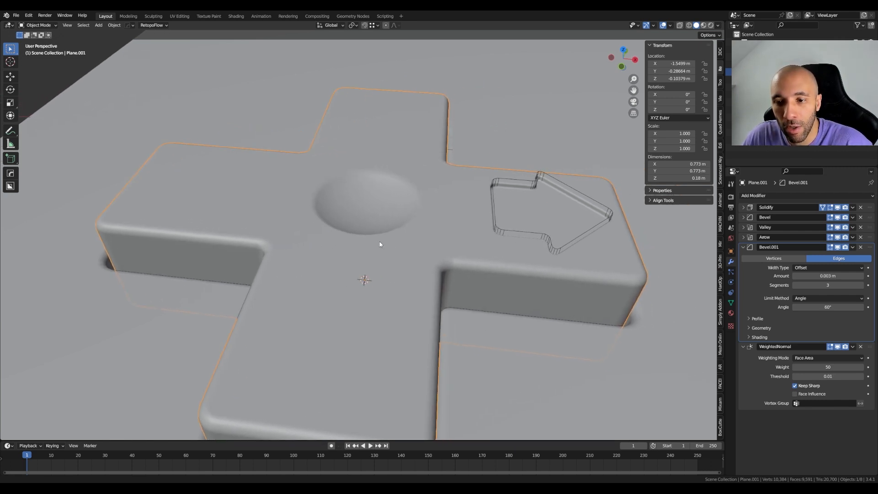
Step: Set the arrow cutter's origin to the 3D cursor at the D-pad's centre
{"action": "left_click", "coordinate": [511, 232]}
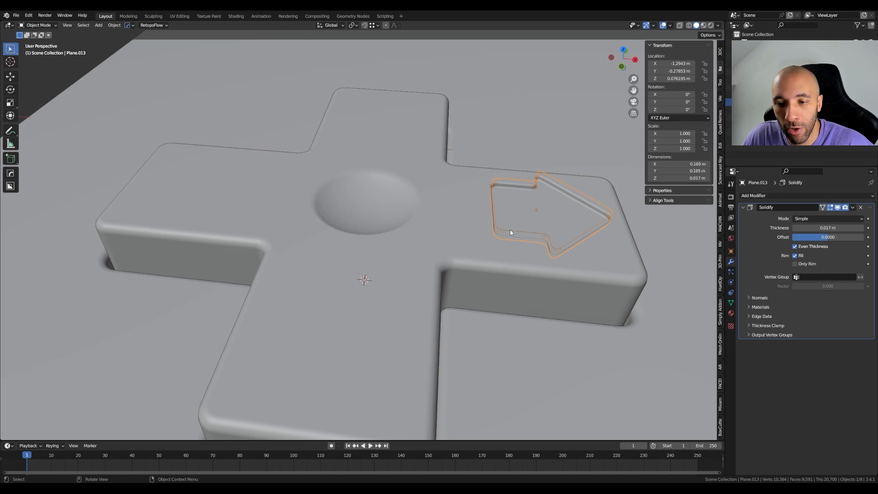
{"action": "right_click", "coordinate": [510, 230]}
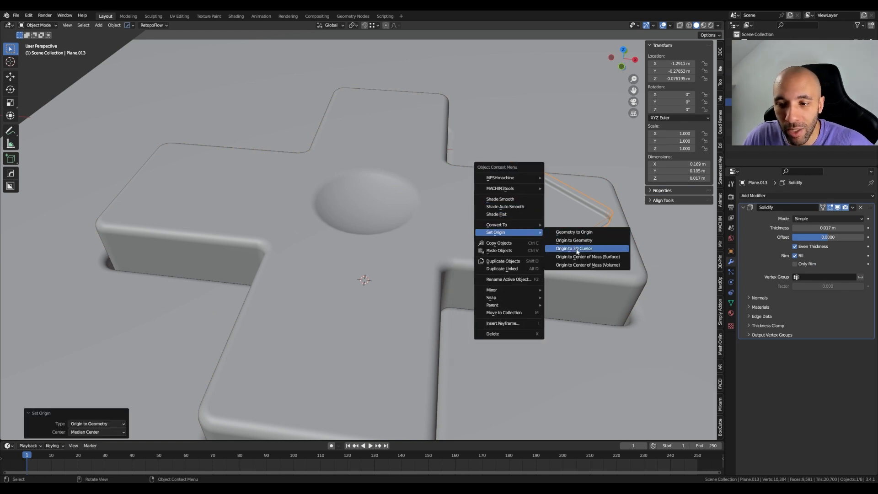
{"action": "left_click", "coordinate": [576, 249]}
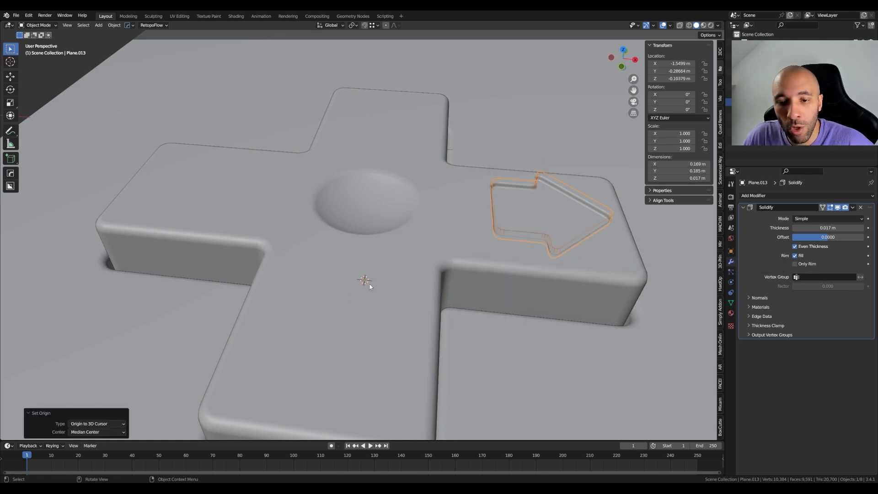
{"action": "middle_click_drag", "start_coordinate": [369, 286], "coordinate": [376, 281]}
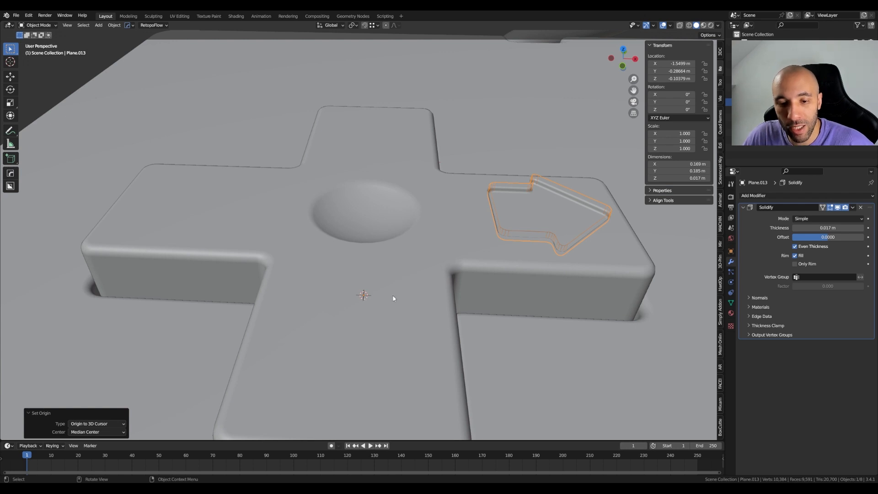
Step: Add a Plain Axes empty at the 3D cursor in the D-pad's centre
{"action": "left_click", "coordinate": [321, 358]}
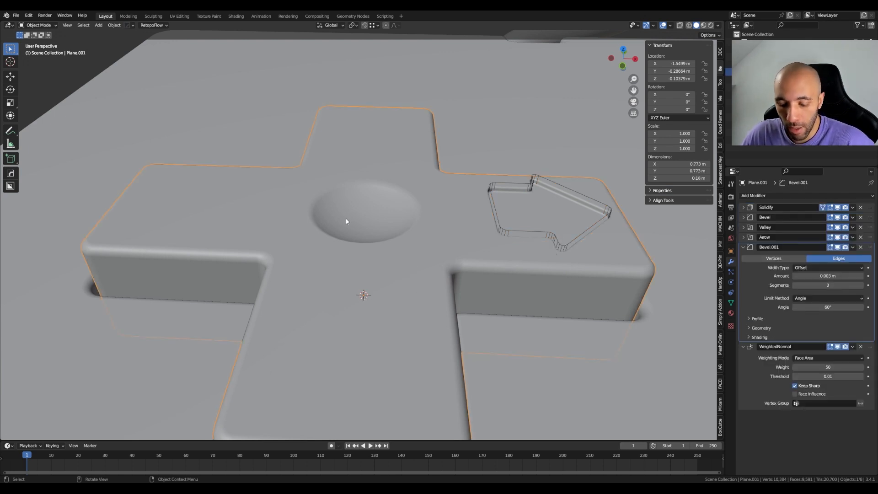
{"action": "key", "text": "shift+a"}
{"action": "mouse_move", "coordinate": [347, 220]}
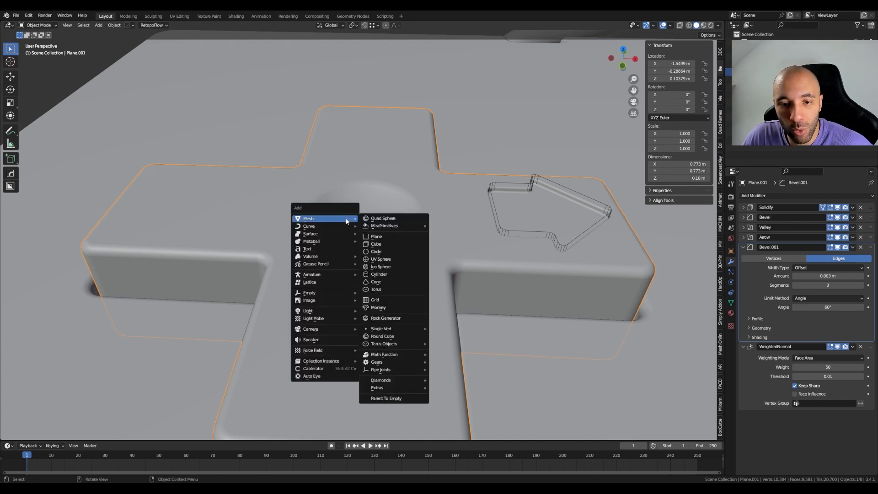
{"action": "mouse_move", "coordinate": [352, 293]}
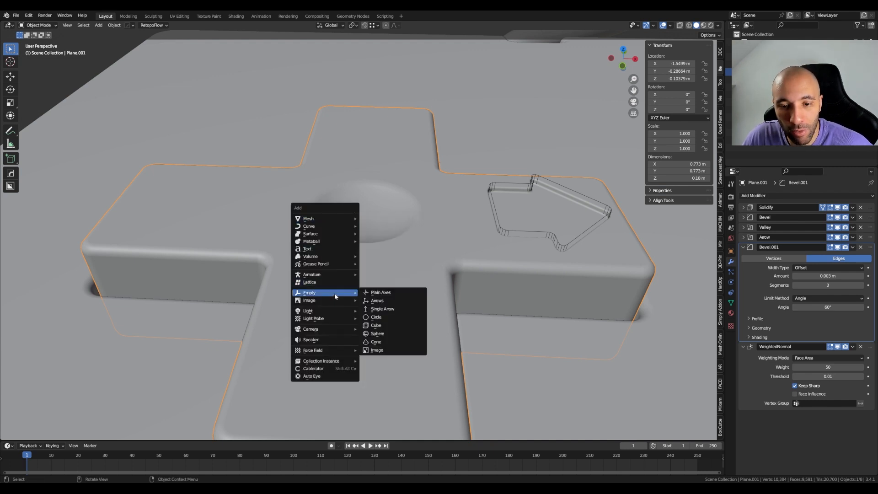
{"action": "left_click", "coordinate": [384, 293]}
{"action": "scroll", "coordinate": [382, 256], "scroll_direction": "down", "scroll_amount": 5}
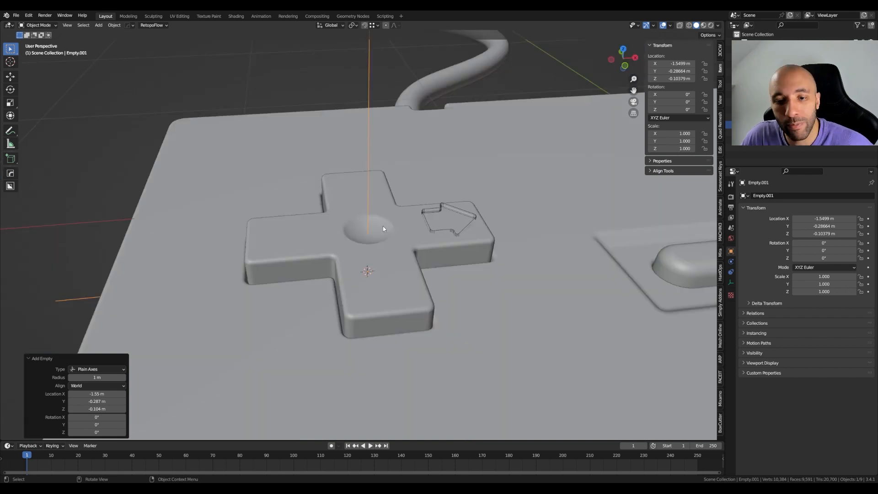
Step: Add an Array modifier to the arrow cutter, below its Solidify modifier
{"action": "left_click", "coordinate": [407, 239]}
{"action": "left_click", "coordinate": [440, 233]}
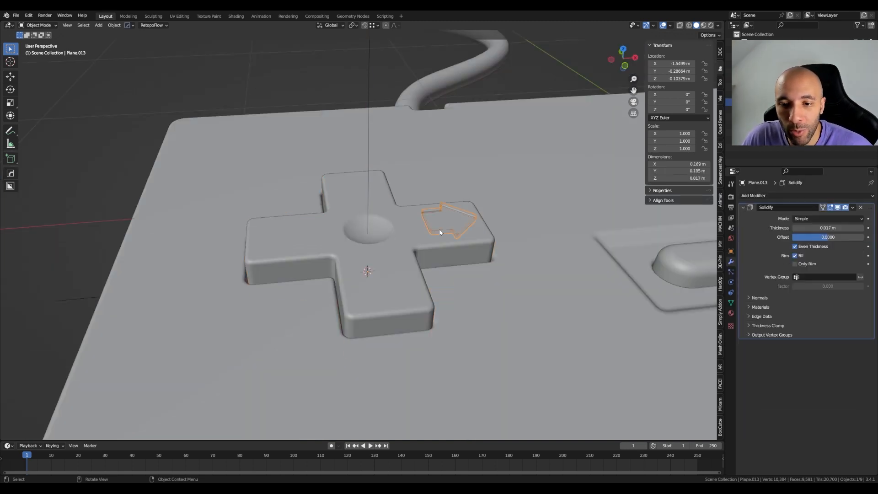
{"action": "left_click", "coordinate": [750, 197]}
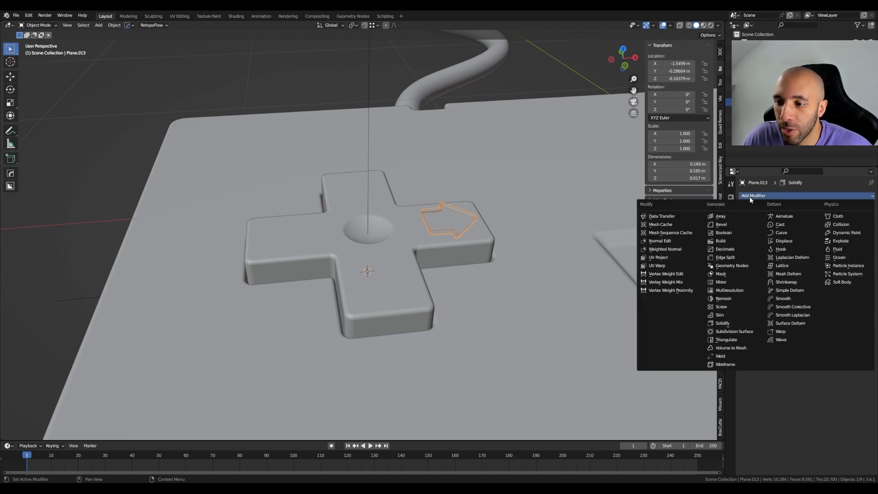
{"action": "left_click", "coordinate": [721, 216]}
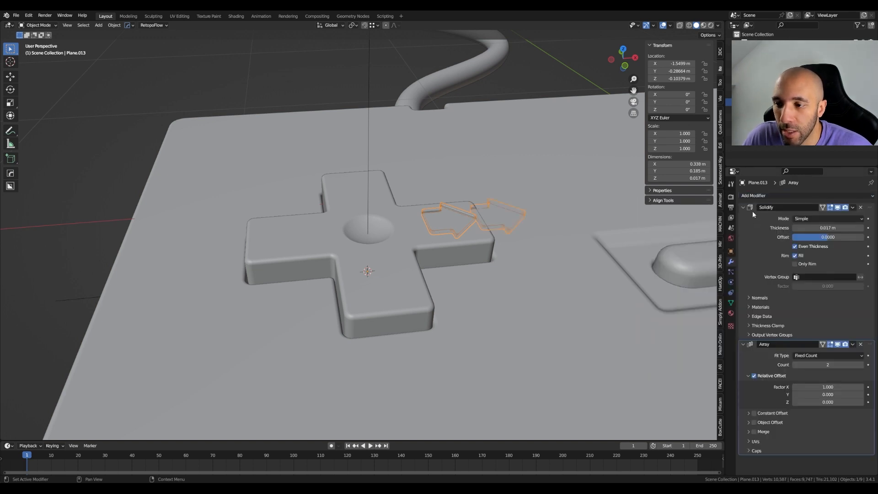
{"action": "left_click", "coordinate": [744, 207]}
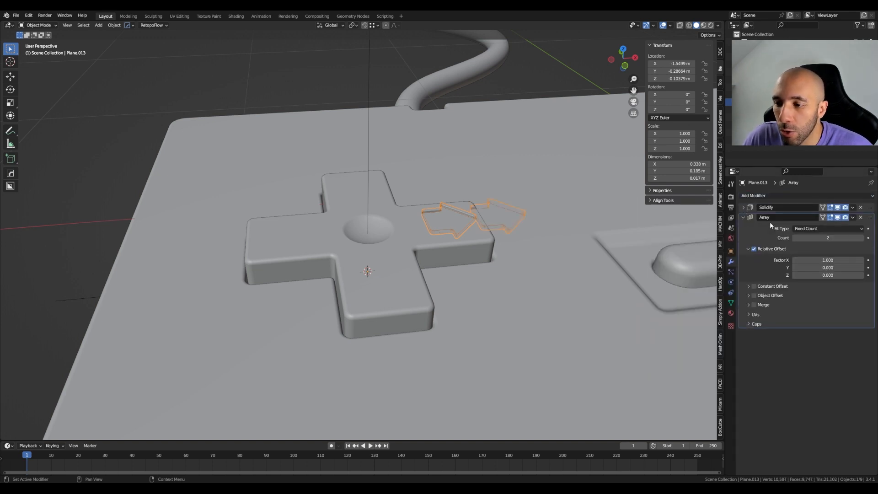
Step: Switch the array from Relative Offset to Object Offset with Empty.001 as the object, and set the count to 4
{"action": "left_click", "coordinate": [754, 249]}
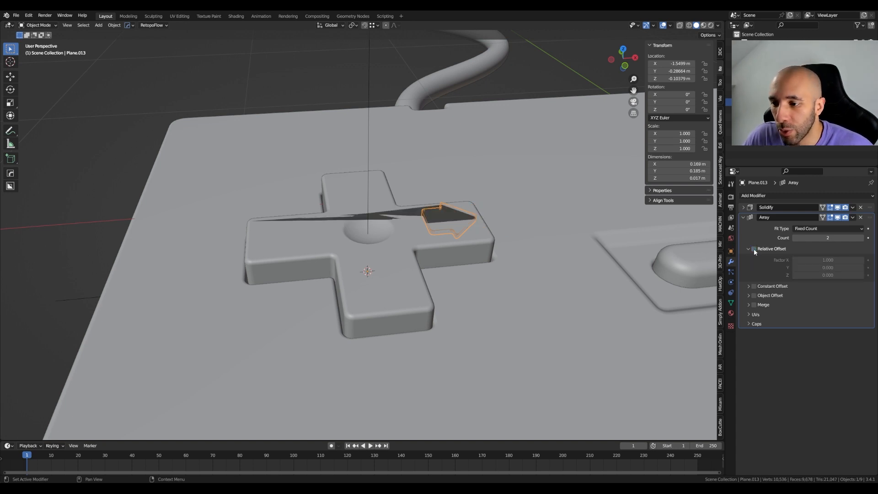
{"action": "left_click", "coordinate": [755, 295]}
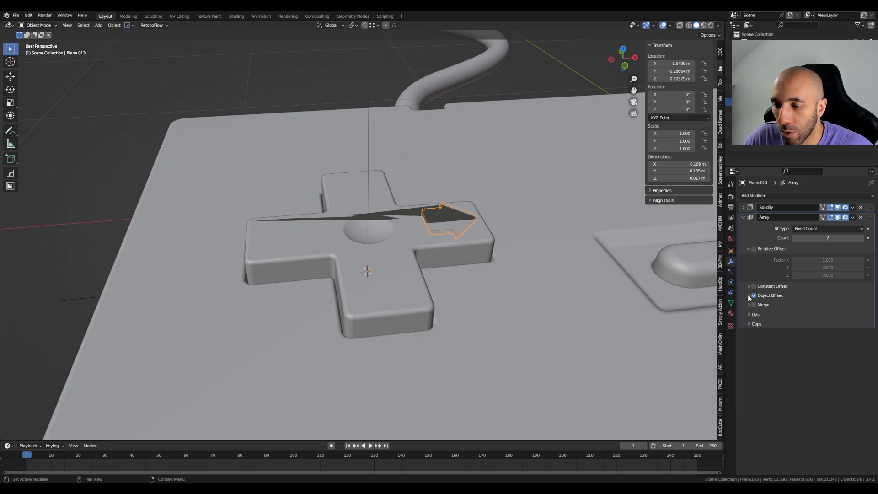
{"action": "left_click", "coordinate": [749, 296]}
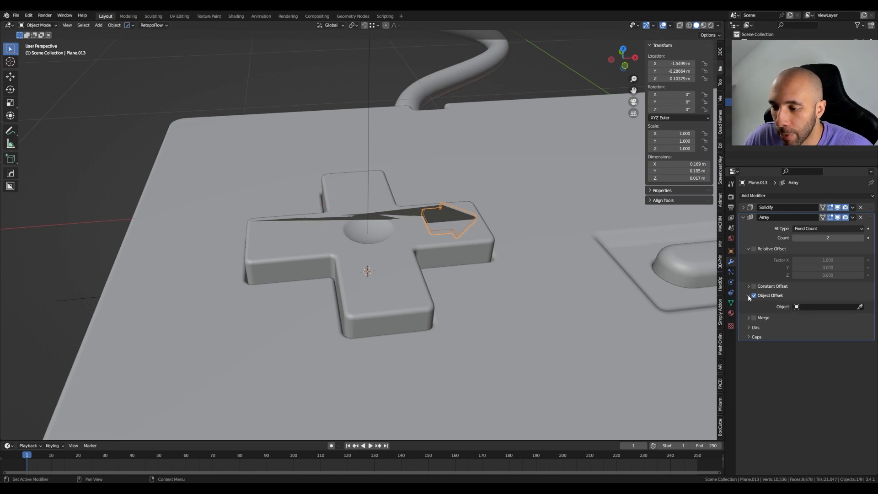
{"action": "left_click", "coordinate": [859, 307]}
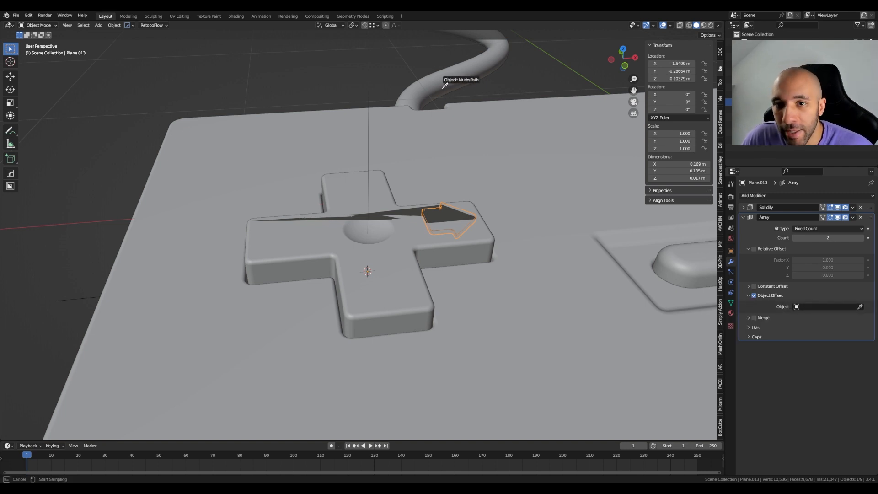
{"action": "left_click", "coordinate": [374, 72]}
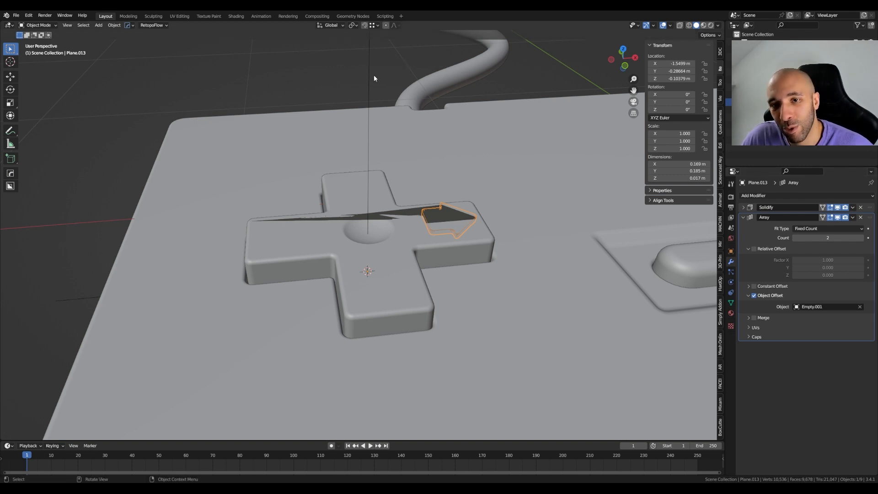
{"action": "left_click", "coordinate": [825, 239]}
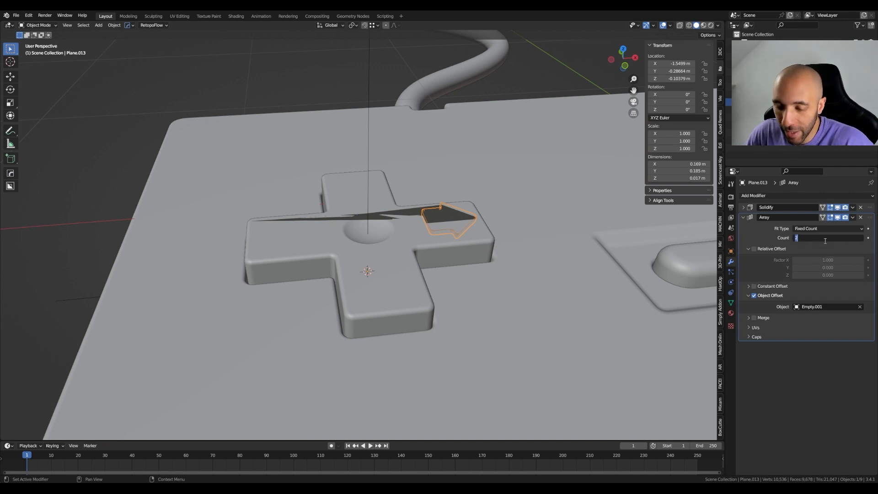
{"action": "key", "text": "Return"}
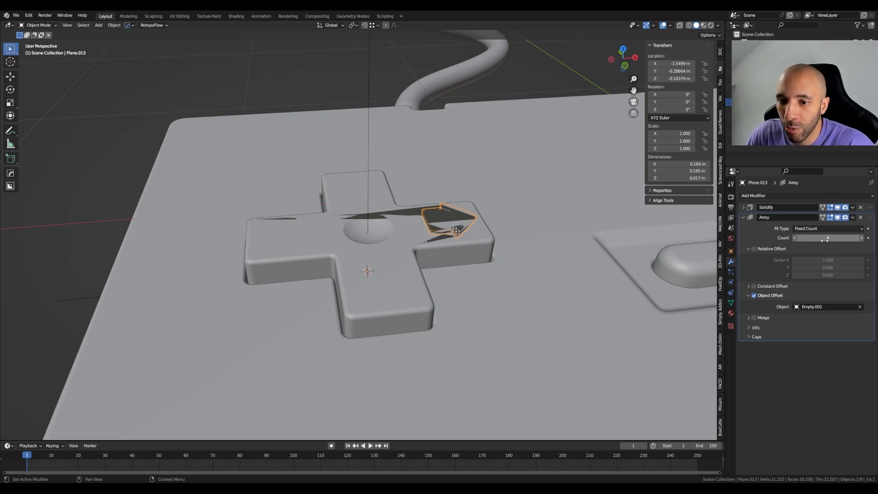
Step: Rotate the empty 90° about the Z axis to distribute the arrows over the D-pad's four arms
{"action": "left_click", "coordinate": [370, 81]}
{"action": "type", "text": "r"}
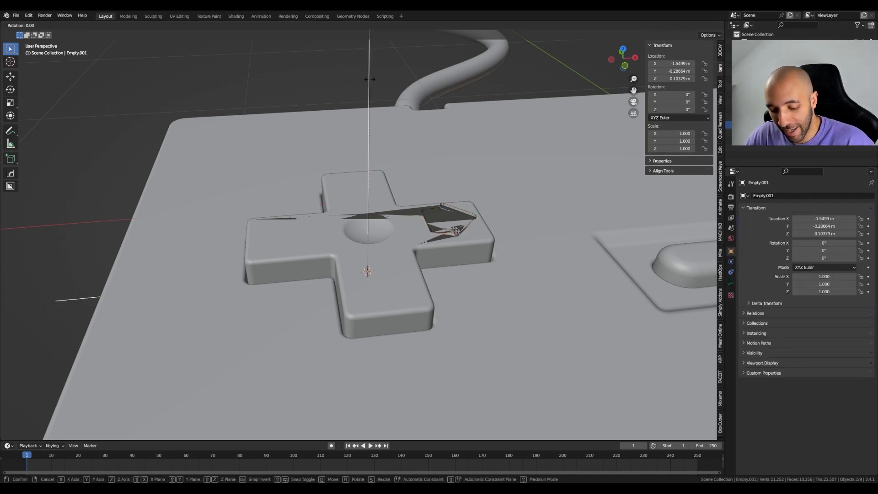
{"action": "type", "text": "z90"}
{"action": "key", "text": "Return"}
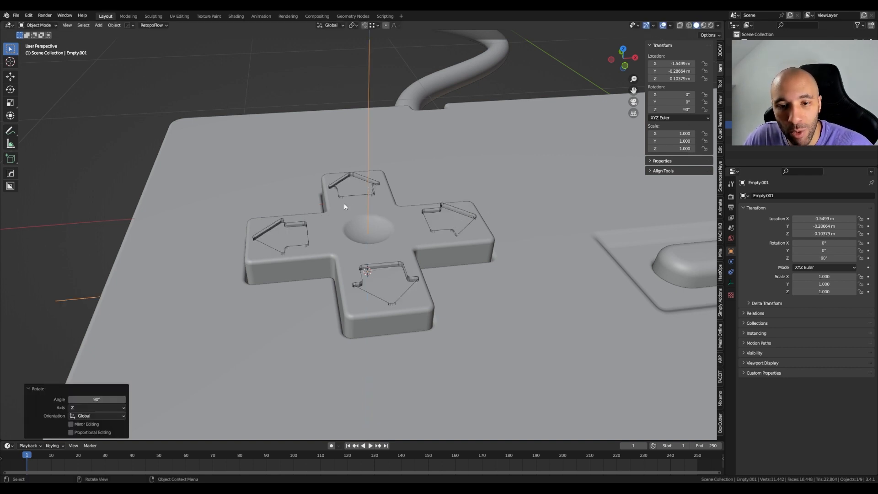
{"action": "middle_click_drag", "start_coordinate": [344, 206], "coordinate": [358, 219]}
{"action": "scroll", "coordinate": [359, 219], "scroll_direction": "up", "scroll_amount": 4}
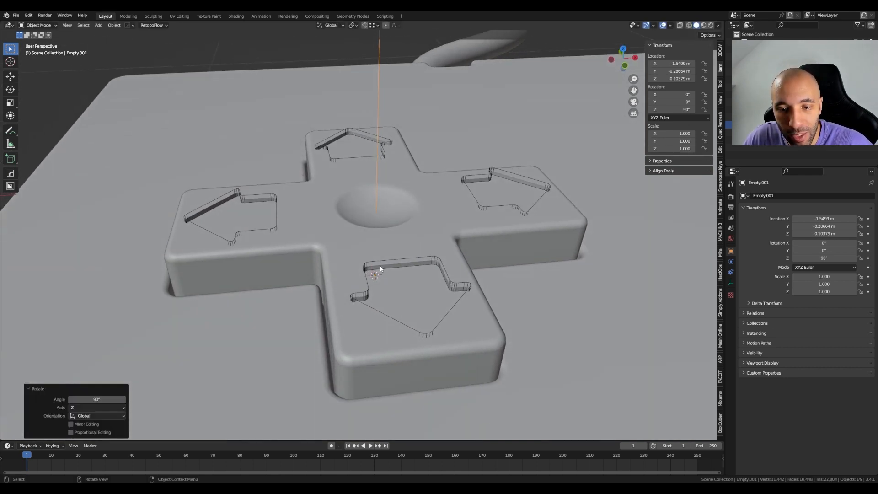
{"action": "scroll", "coordinate": [403, 260], "scroll_direction": "up", "scroll_amount": 2}
Step: Move the arrayed arrow cutter to the Booleans collection
{"action": "left_click", "coordinate": [412, 260]}
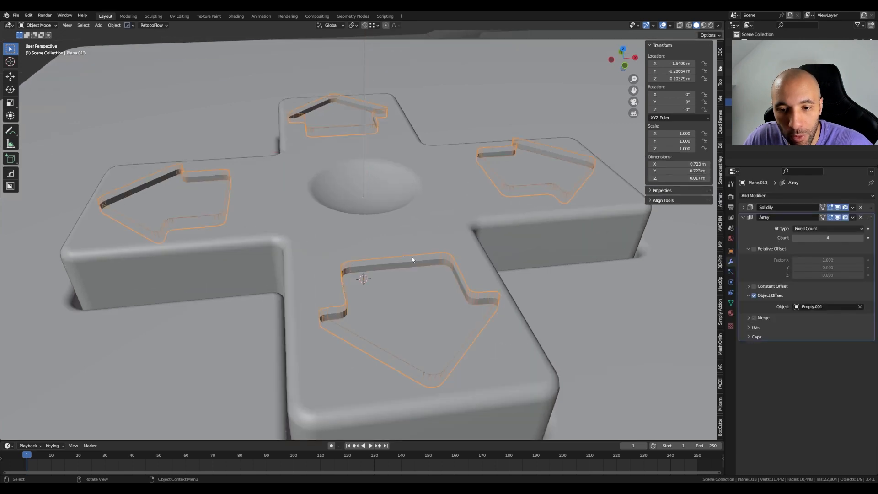
{"action": "key", "text": "m"}
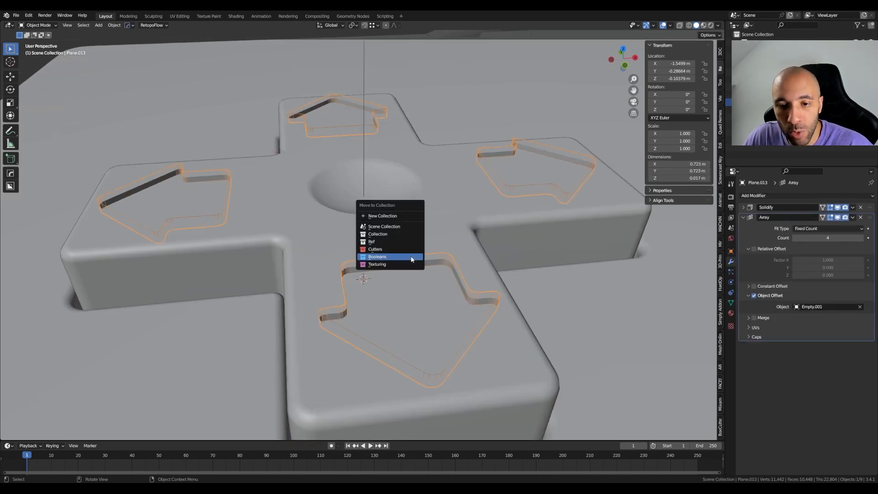
{"action": "left_click", "coordinate": [412, 259]}
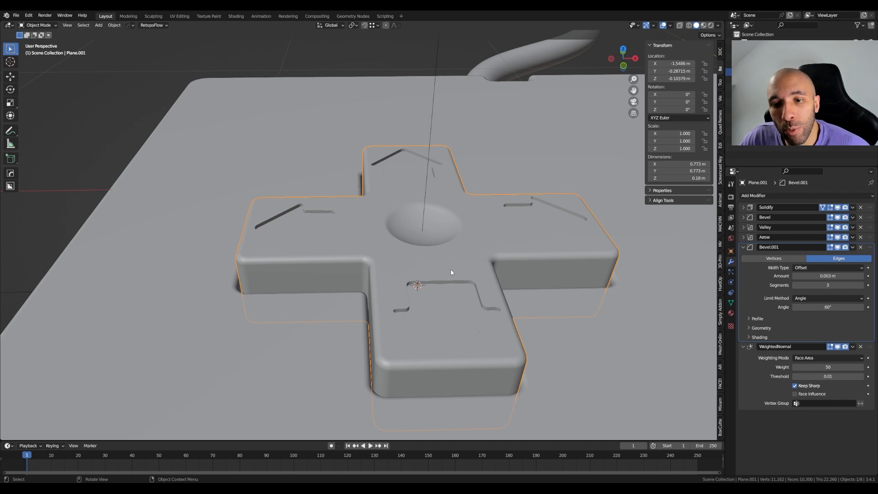
Step: Show the wireframe over the D-pad and examine the mesh around the arrow cuts
{"action": "scroll", "coordinate": [451, 271], "scroll_direction": "up", "scroll_amount": 3}
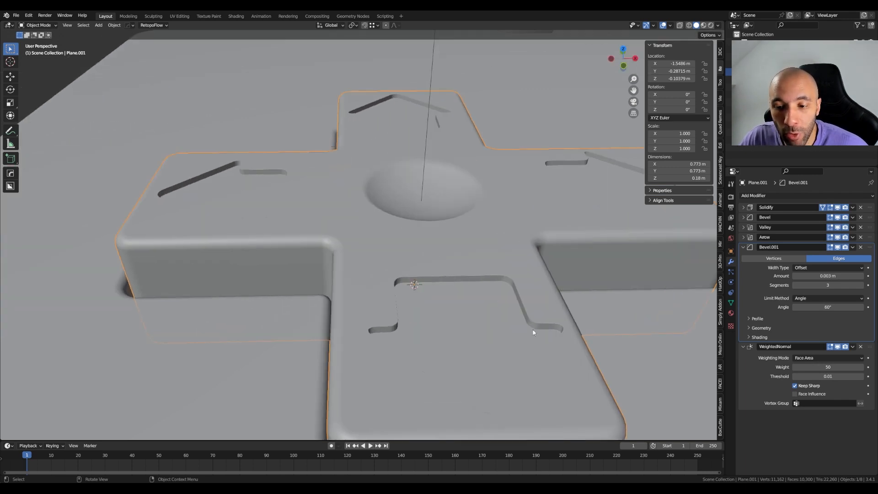
{"action": "scroll", "coordinate": [525, 316], "scroll_direction": "down", "scroll_amount": 3}
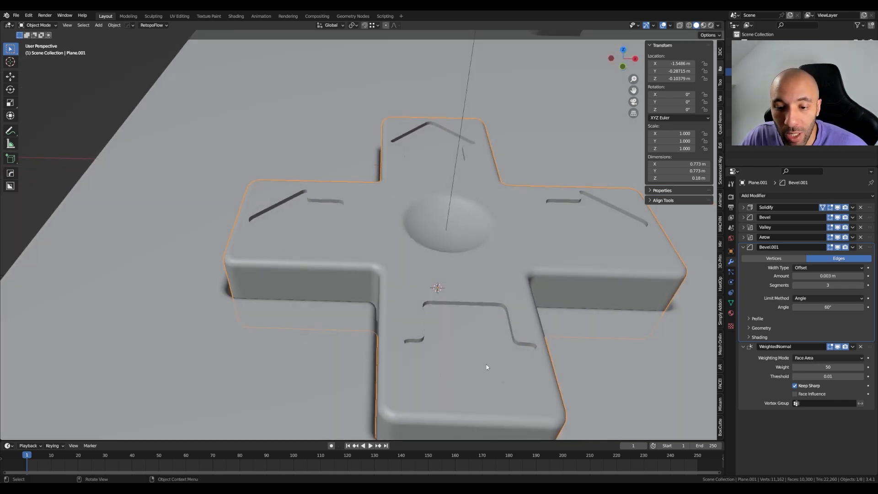
{"action": "key", "text": "q"}
{"action": "mouse_move", "coordinate": [487, 364]}
{"action": "left_click", "coordinate": [521, 364]}
{"action": "middle_click_drag", "start_coordinate": [494, 402], "coordinate": [405, 362]}
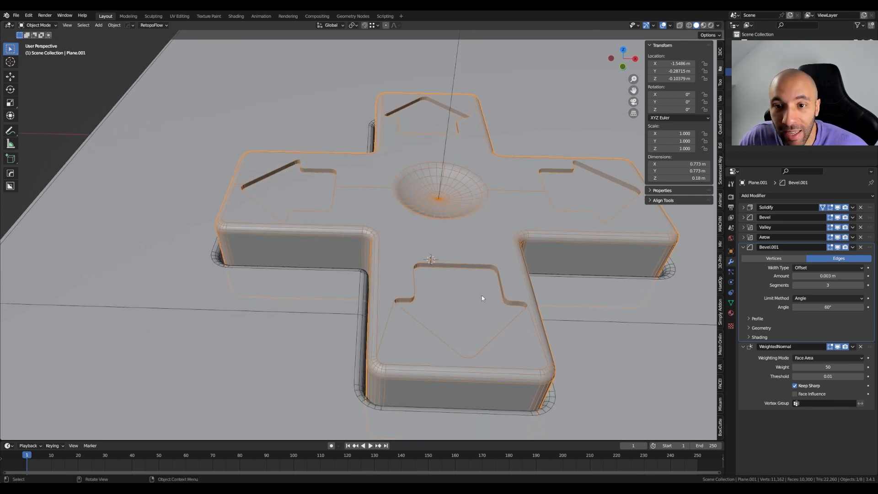
{"action": "middle_click_drag", "start_coordinate": [482, 295], "coordinate": [480, 304]}
Step: Knife a straight, angle-constrained vertical cut from the upper arm's end edge to the lower arm's end edge of the D-pad in top view
{"action": "key", "text": "Tab"}
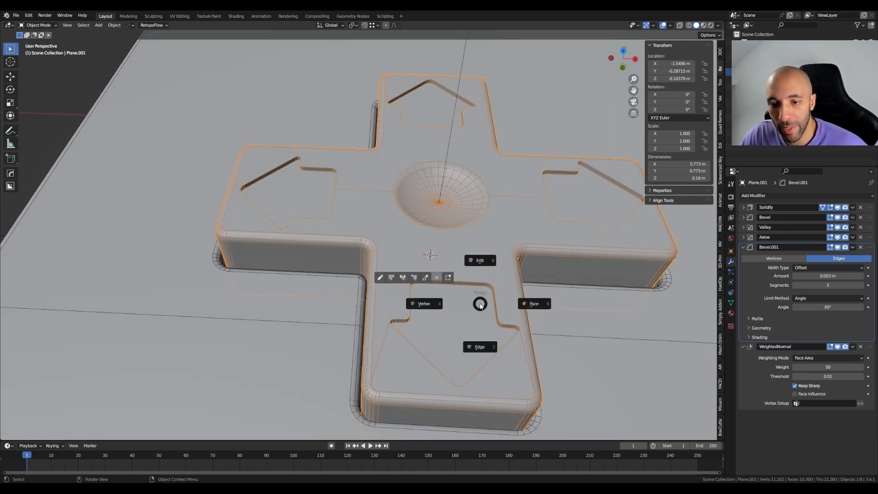
{"action": "left_click", "coordinate": [435, 308]}
{"action": "key", "text": "KP_7"}
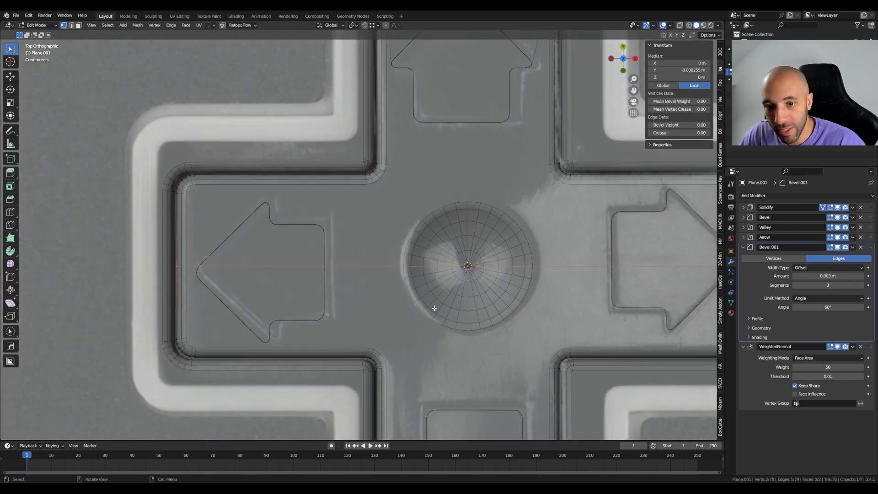
{"action": "scroll", "coordinate": [435, 308], "scroll_direction": "down", "scroll_amount": 4}
{"action": "mouse_move", "coordinate": [435, 291]}
{"action": "middle_mouse_down", "text": "shift"}
{"action": "mouse_move", "coordinate": [429, 281]}
{"action": "mouse_move", "coordinate": [428, 303]}
{"action": "middle_mouse_up", "text": "shift"}
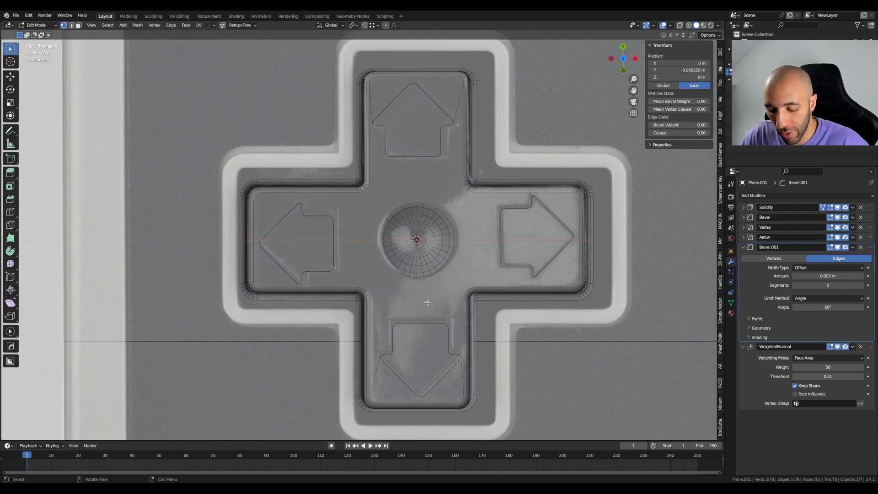
{"action": "key", "text": "k"}
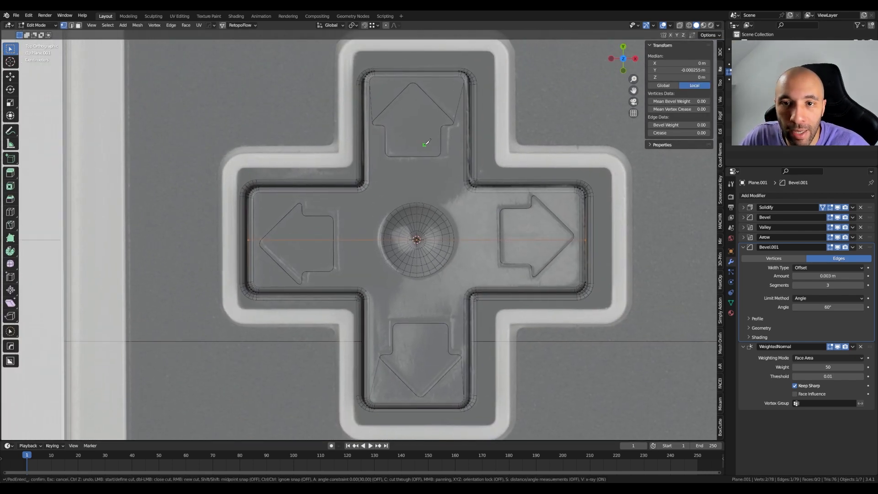
{"action": "left_click", "coordinate": [425, 72]}
{"action": "key", "text": "a"}
{"action": "key", "text": "v"}
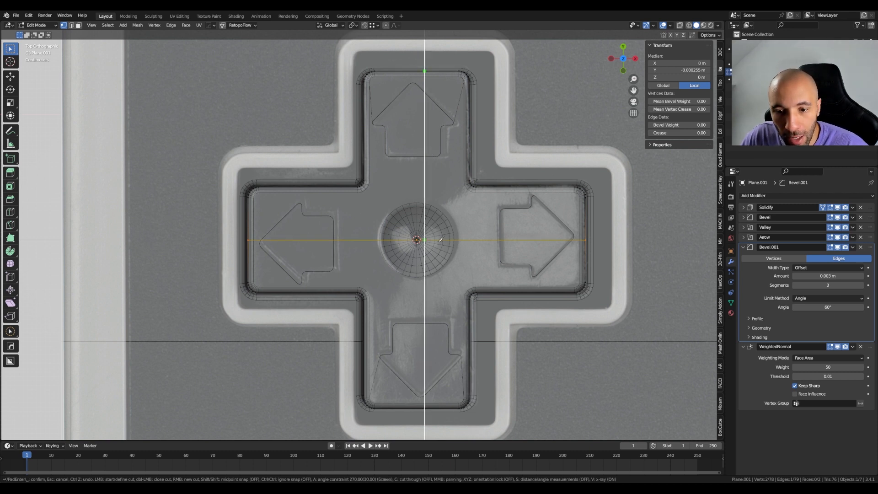
{"action": "left_click", "coordinate": [429, 403]}
{"action": "key", "text": "Return"}
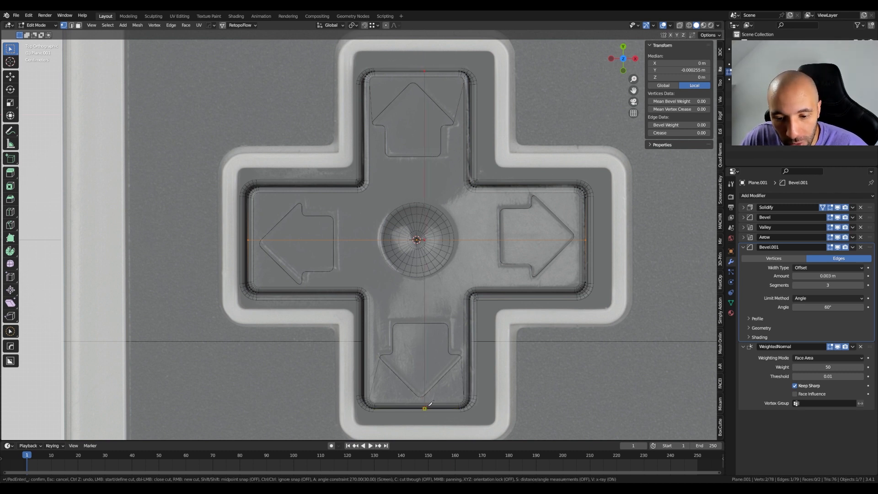
{"action": "middle_click_drag", "start_coordinate": [434, 365], "coordinate": [467, 302]}
{"action": "scroll", "coordinate": [468, 274], "scroll_direction": "up", "scroll_amount": 4}
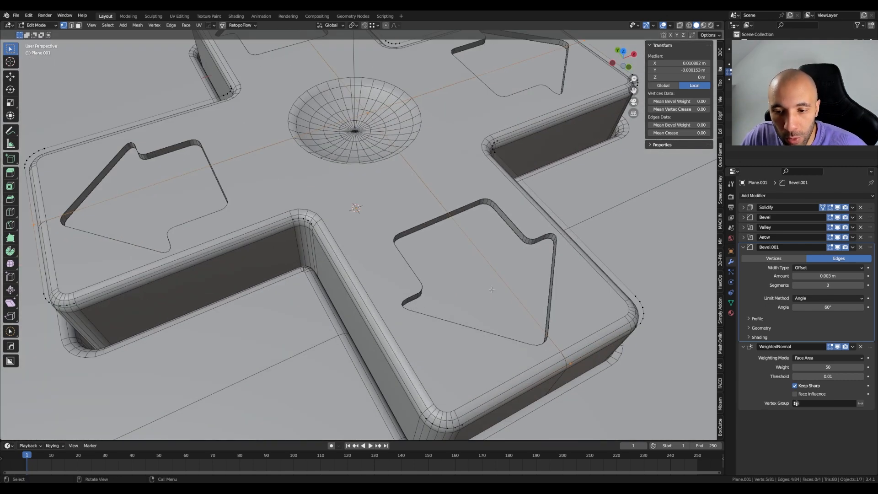
{"action": "key", "text": "Tab"}
{"action": "left_click", "coordinate": [520, 249]}
{"action": "scroll", "coordinate": [545, 338], "scroll_direction": "up", "scroll_amount": 6}
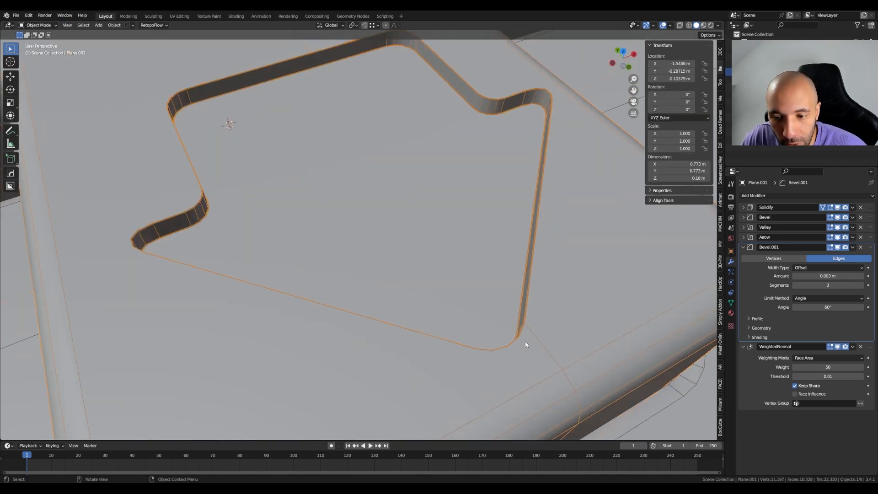
{"action": "scroll", "coordinate": [590, 292], "scroll_direction": "down", "scroll_amount": 8}
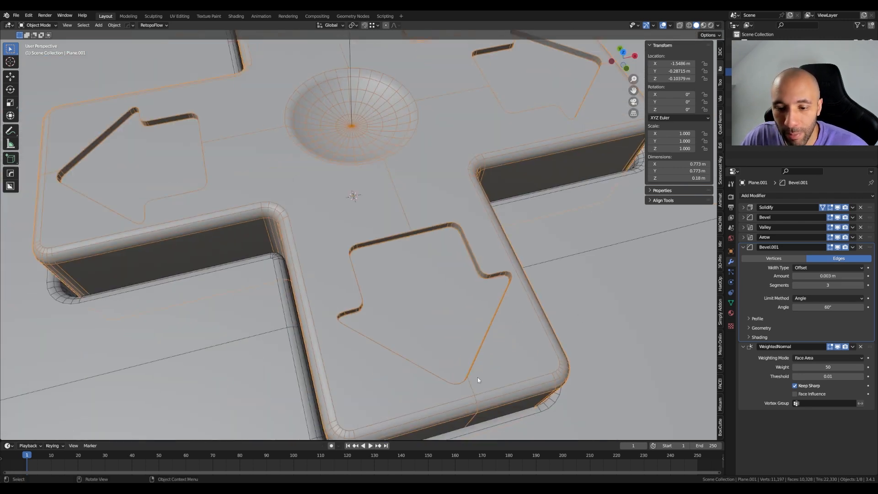
Step: Select the new lengthwise edge loop on the D-pad and slide it by a factor of about -0.032
{"action": "key", "text": "Tab"}
{"action": "left_click", "coordinate": [484, 406]}
{"action": "scroll", "coordinate": [471, 388], "scroll_direction": "down", "scroll_amount": 5}
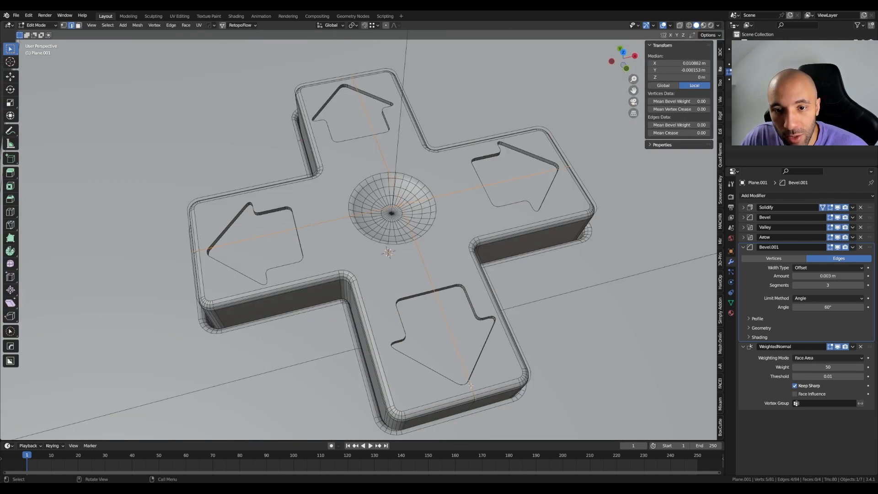
{"action": "left_click", "coordinate": [455, 349], "text": "alt"}
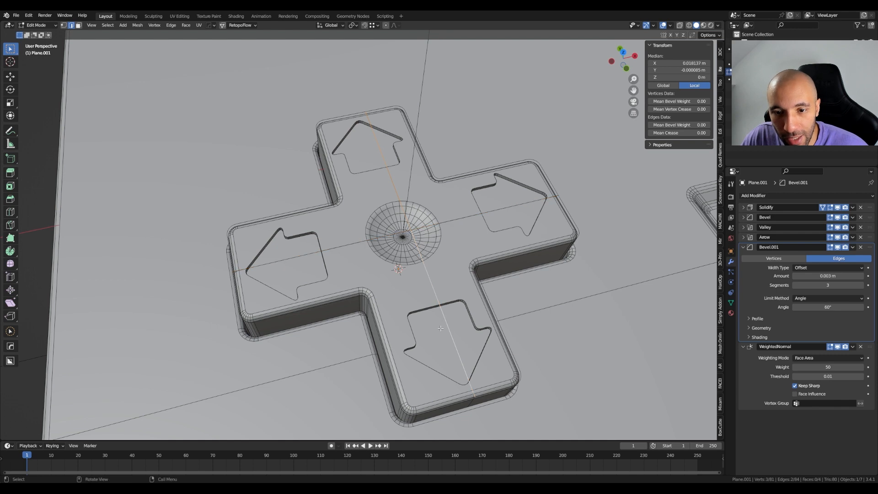
{"action": "middle_click_drag", "start_coordinate": [456, 349], "coordinate": [449, 326]}
{"action": "key", "text": "g"}
{"action": "key", "text": "g"}
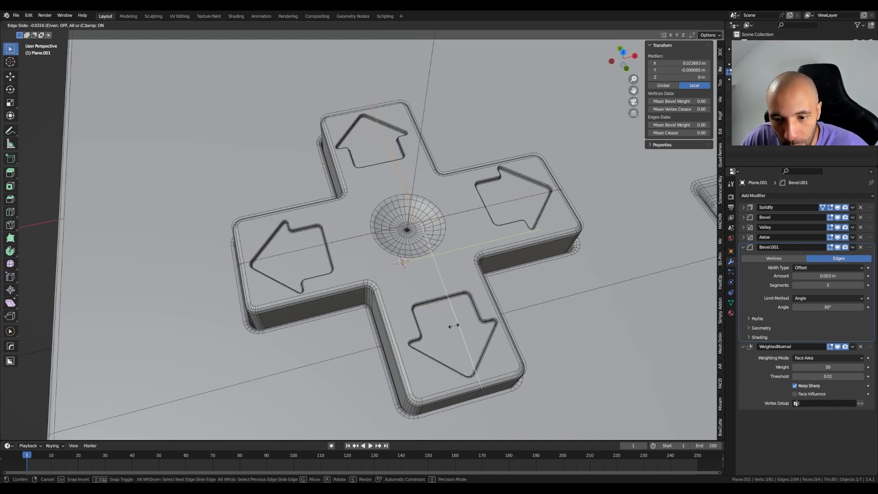
{"action": "left_click", "coordinate": [454, 326]}
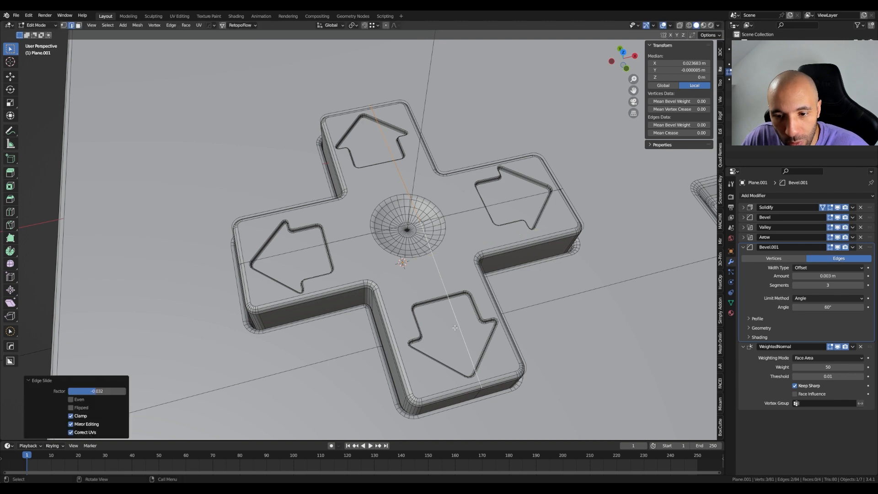
Step: Return to Object Mode, hide the wireframe and inspect the bevelled arrows on all four arms
{"action": "key", "text": "Tab"}
{"action": "right_click", "coordinate": [470, 301]}
{"action": "left_click", "coordinate": [496, 298]}
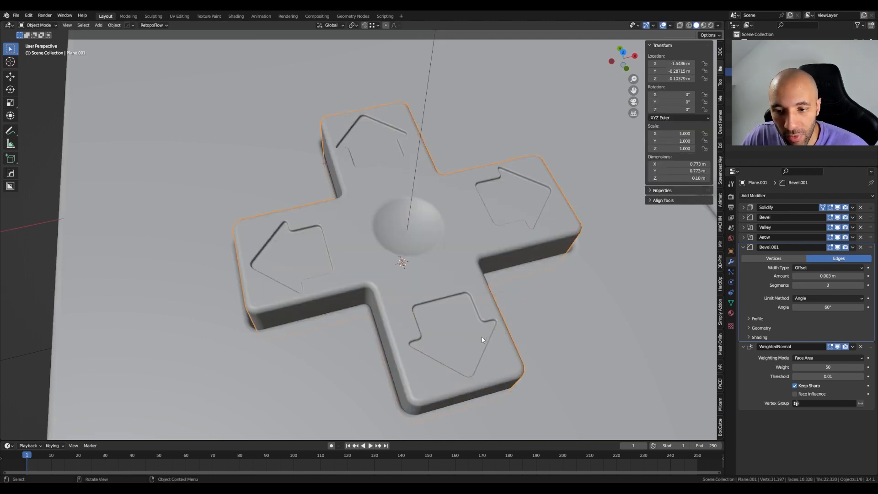
{"action": "scroll", "coordinate": [482, 337], "scroll_direction": "up", "scroll_amount": 5}
{"action": "scroll", "coordinate": [472, 336], "scroll_direction": "down", "scroll_amount": 5}
{"action": "middle_click_drag", "start_coordinate": [456, 325], "coordinate": [422, 146]}
{"action": "middle_click_drag", "start_coordinate": [398, 278], "coordinate": [381, 250]}
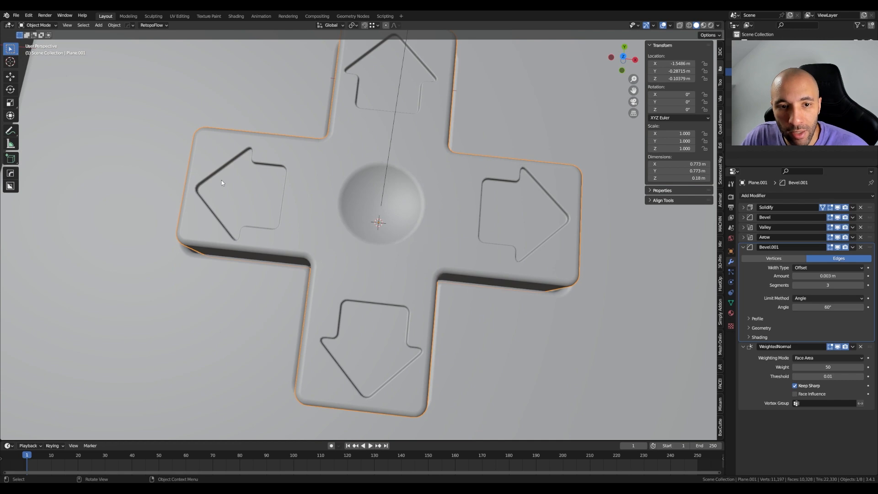
{"action": "middle_click_drag", "start_coordinate": [222, 182], "coordinate": [389, 287]}
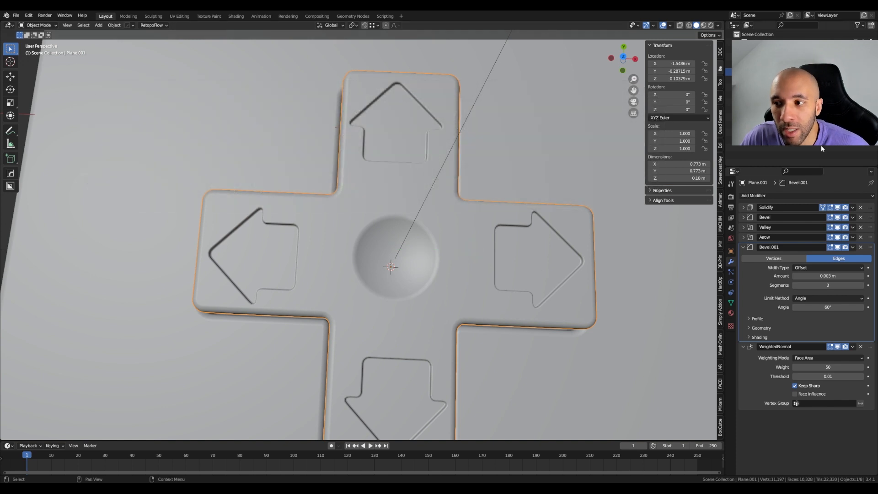
Step: Show the boolean cutters and apply the Array modifier on the arrow cutter
{"action": "key", "text": "alt+h"}
{"action": "middle_click_drag", "start_coordinate": [502, 253], "coordinate": [506, 205]}
{"action": "left_click", "coordinate": [511, 203]}
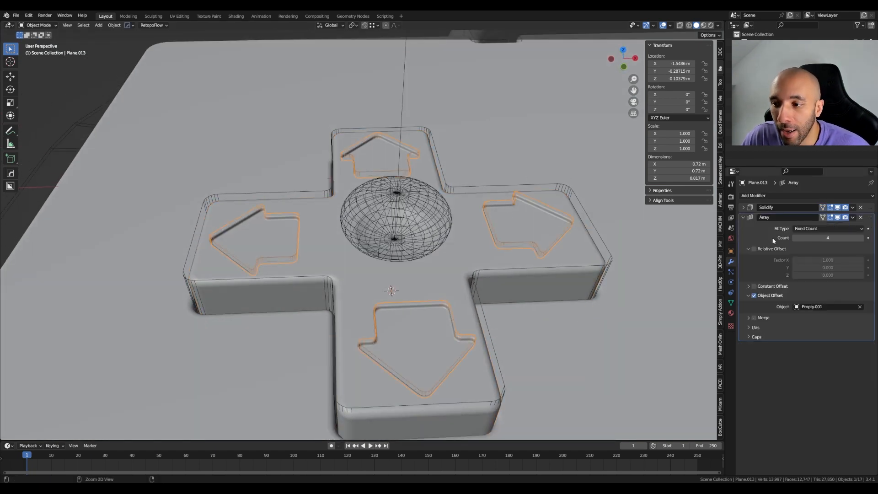
{"action": "key", "text": "ctrl+a"}
{"action": "middle_click_drag", "start_coordinate": [408, 162], "coordinate": [405, 175]}
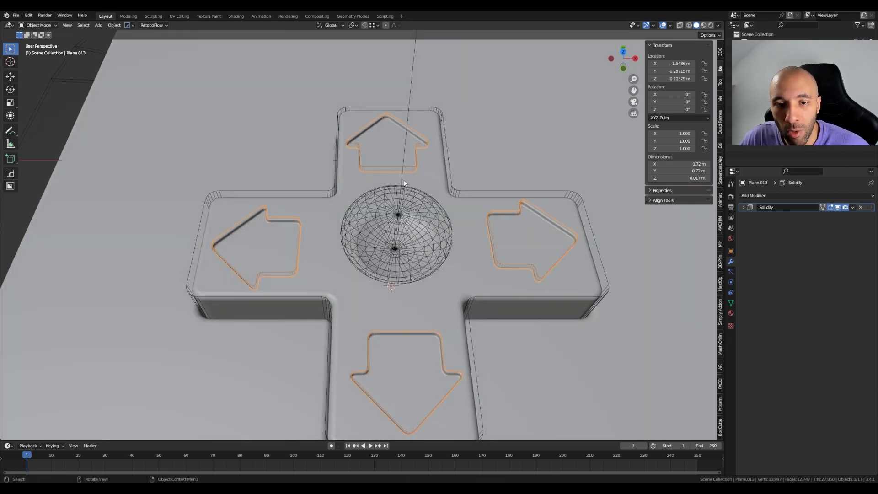
Step: Hide the reference image and move the cutter's upper arrow about 0.0089 m along X to centre it on its arm
{"action": "key", "text": "ctrl+Tab"}
{"action": "left_click", "coordinate": [344, 180]}
{"action": "middle_click_drag", "start_coordinate": [443, 206], "coordinate": [406, 211]}
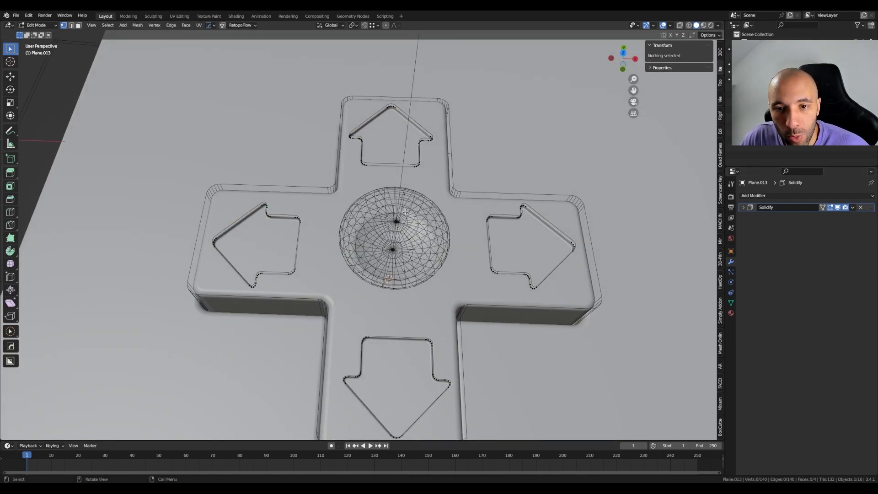
{"action": "left_click", "coordinate": [416, 166]}
{"action": "key", "text": "ctrl+l"}
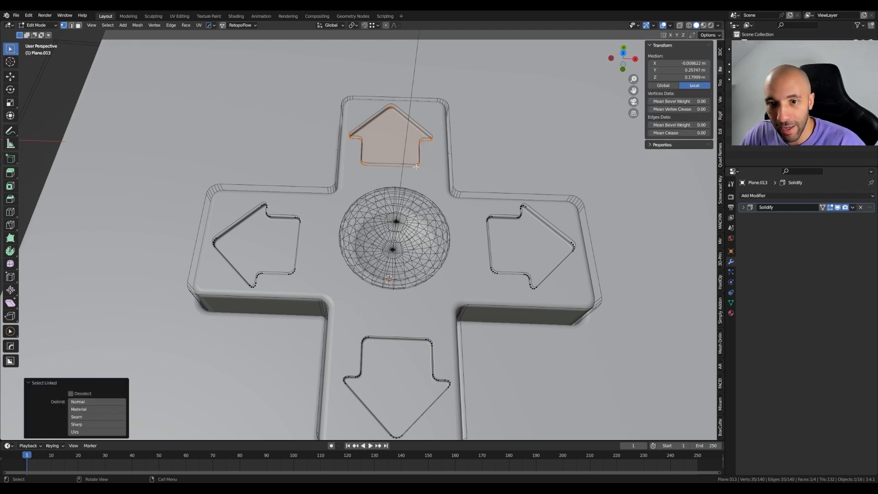
{"action": "key", "text": "KP_7"}
{"action": "scroll", "coordinate": [389, 124], "scroll_direction": "up", "scroll_amount": 1}
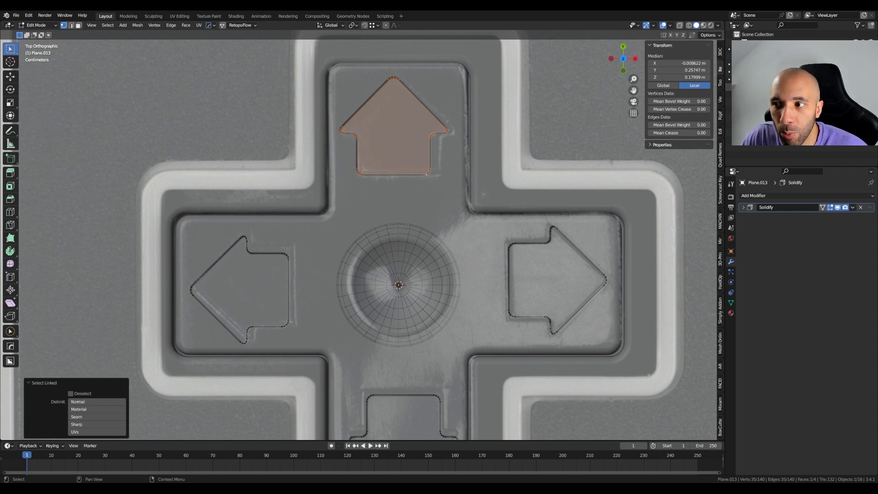
{"action": "left_click", "coordinate": [864, 55]}
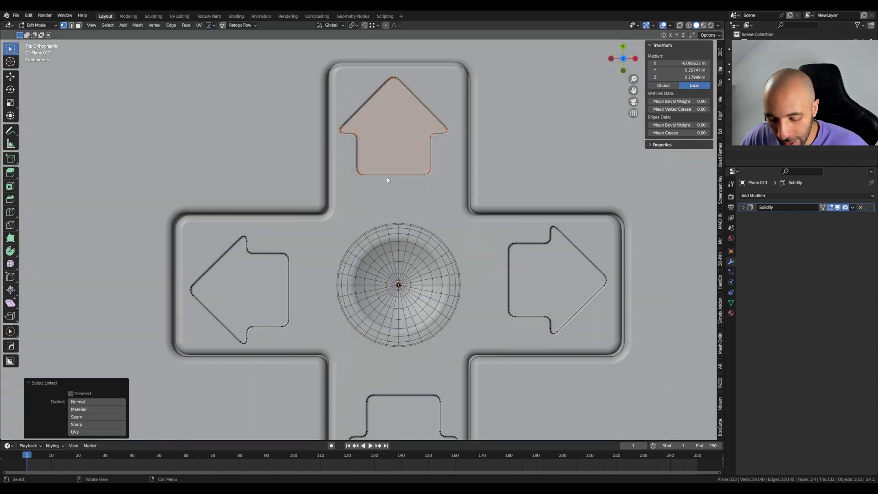
{"action": "key", "text": "g"}
{"action": "key", "text": "x"}
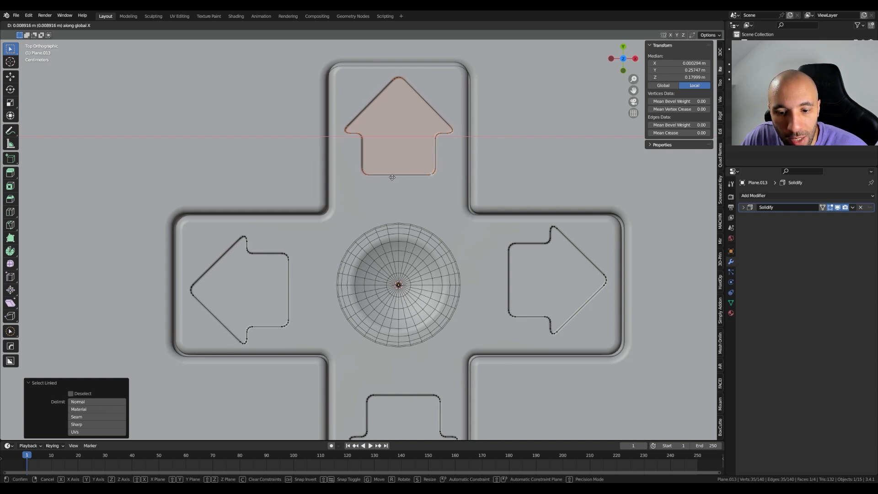
{"action": "left_click", "coordinate": [392, 178]}
{"action": "scroll", "coordinate": [392, 178], "scroll_direction": "down", "scroll_amount": 3}
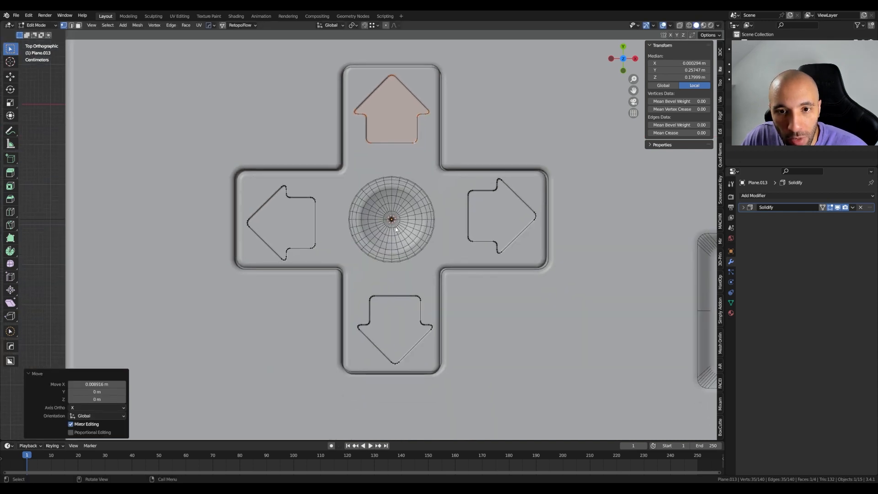
Step: Move the cutter's lower arrow about -0.007 m along X to centre it on its arm
{"action": "double_click", "coordinate": [393, 369]}
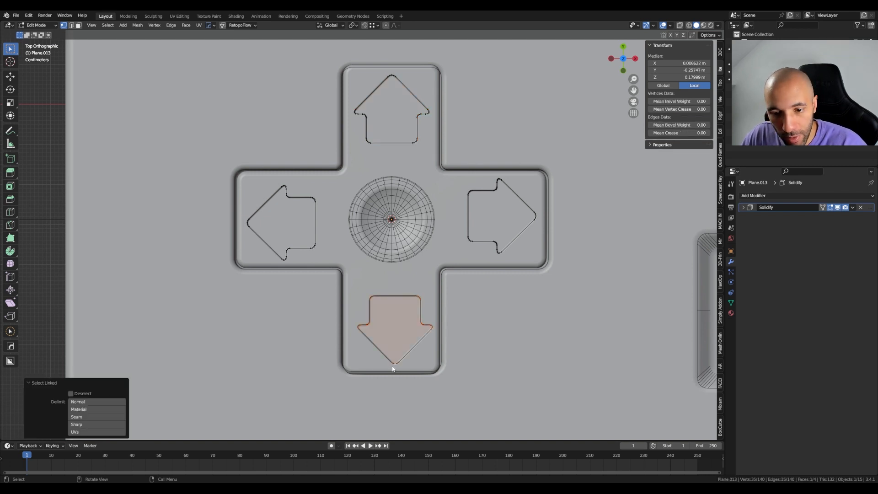
{"action": "key", "text": "g"}
{"action": "key", "text": "x"}
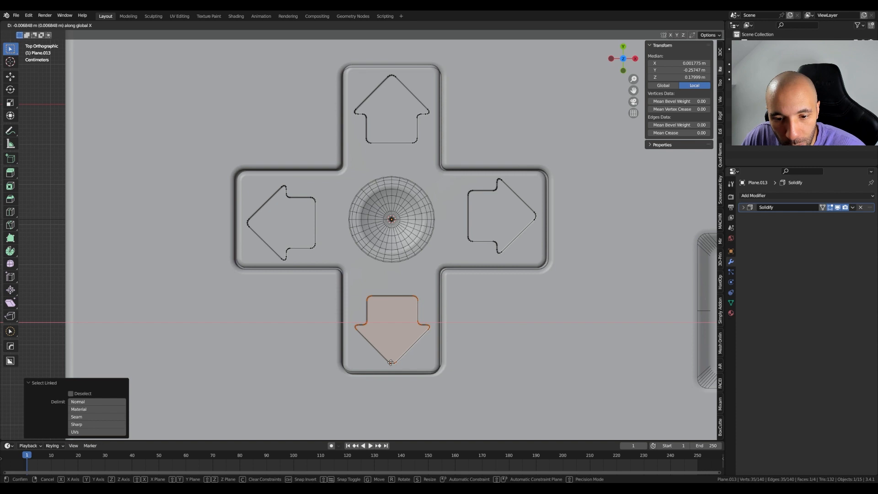
{"action": "left_click", "coordinate": [391, 363]}
Step: Move the cutter's left arrow about 0.0094 m along Y to centre it on its arm
{"action": "left_click", "coordinate": [284, 260]}
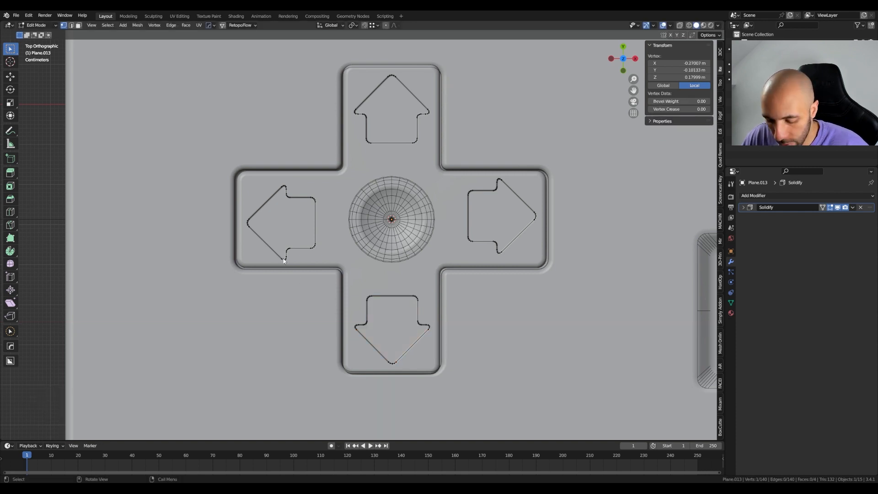
{"action": "key", "text": "ctrl+l"}
{"action": "key", "text": "g"}
{"action": "key", "text": "y"}
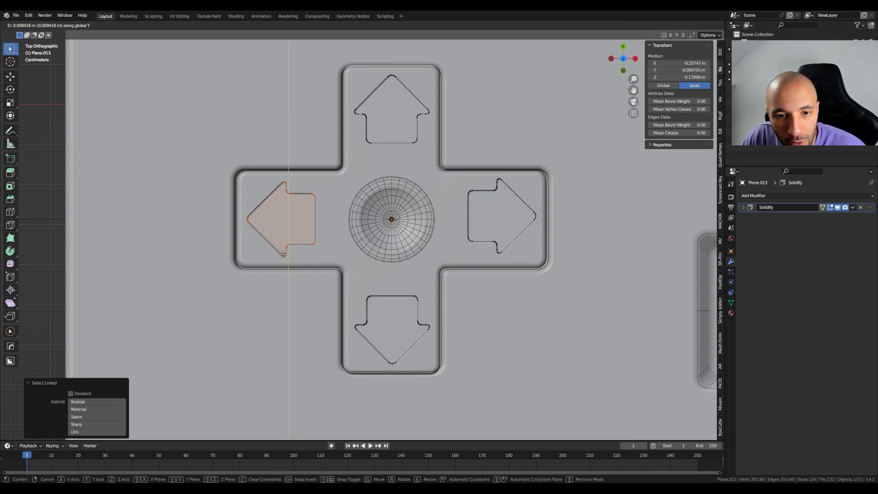
{"action": "left_click", "coordinate": [283, 254]}
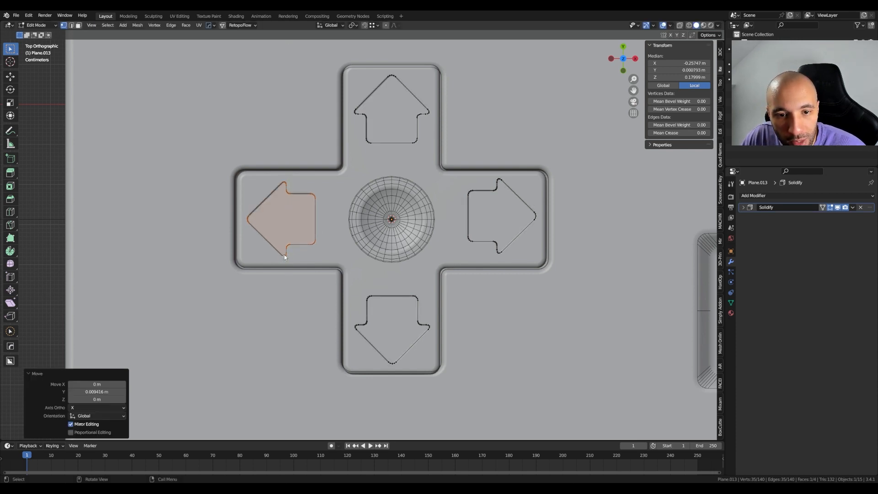
{"action": "scroll", "coordinate": [319, 243], "scroll_direction": "up", "scroll_amount": 3}
{"action": "middle_click_drag", "start_coordinate": [319, 244], "coordinate": [354, 214]}
Step: Leave Edit Mode, hide the boolean cutters and show the wireframe overlay
{"action": "key", "text": "Tab"}
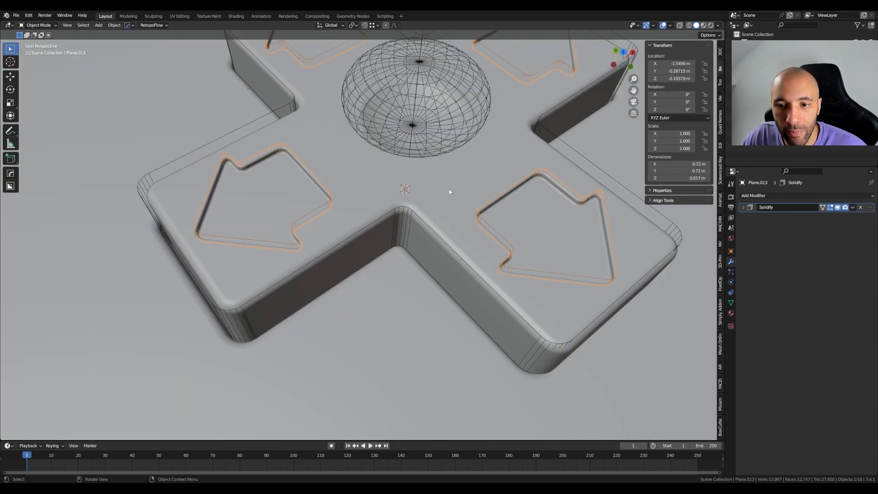
{"action": "left_click", "coordinate": [863, 102]}
{"action": "right_click", "coordinate": [343, 195]}
{"action": "mouse_move", "coordinate": [366, 196]}
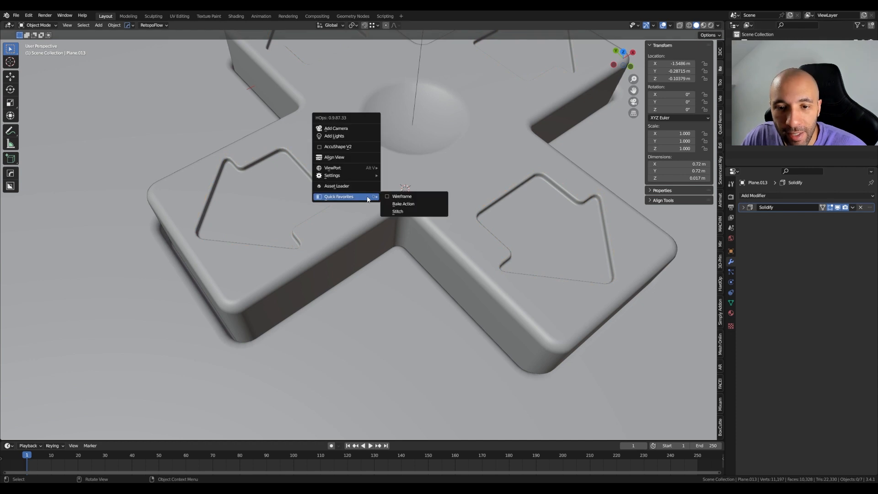
{"action": "left_click", "coordinate": [400, 198]}
{"action": "middle_click_drag", "start_coordinate": [401, 198], "coordinate": [377, 304]}
Step: Edit the D-pad body and slide the centre edge loop through the lower-left and upper-right arms by about 0.033
{"action": "left_click", "coordinate": [360, 247]}
{"action": "key", "text": "Tab"}
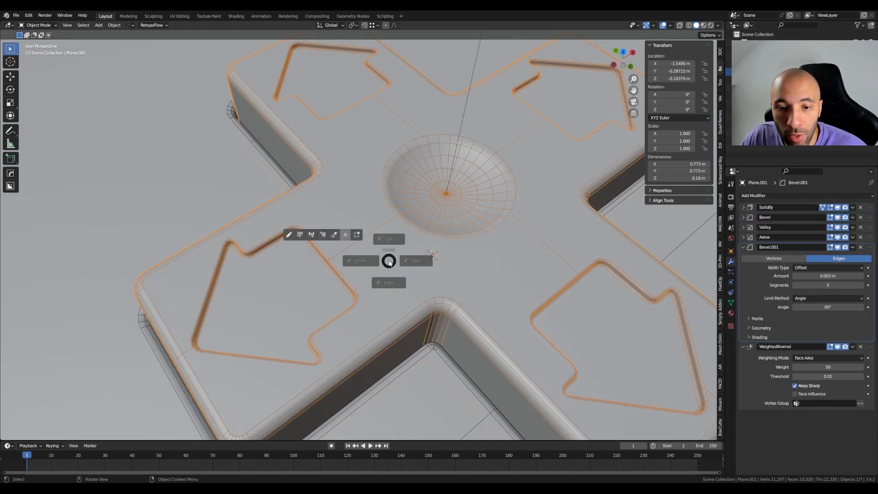
{"action": "left_click", "coordinate": [388, 302]}
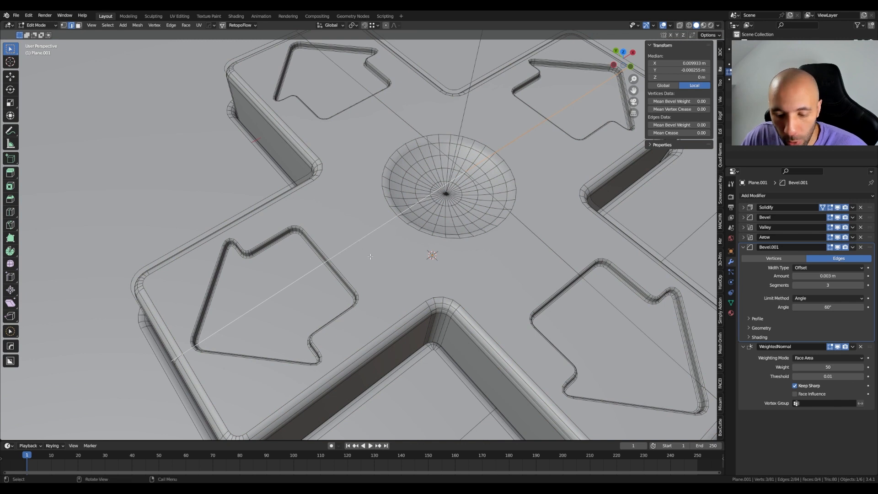
{"action": "key", "text": "g"}
{"action": "key", "text": "g"}
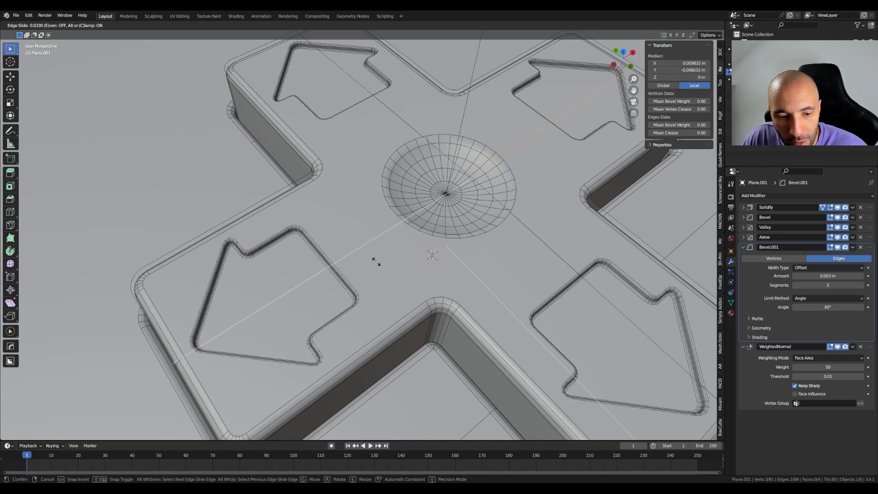
{"action": "left_click", "coordinate": [375, 261]}
Step: Slide the perpendicular centre edge loop through the other two D-pad arms by about -0.012
{"action": "left_click", "coordinate": [504, 216], "text": "alt"}
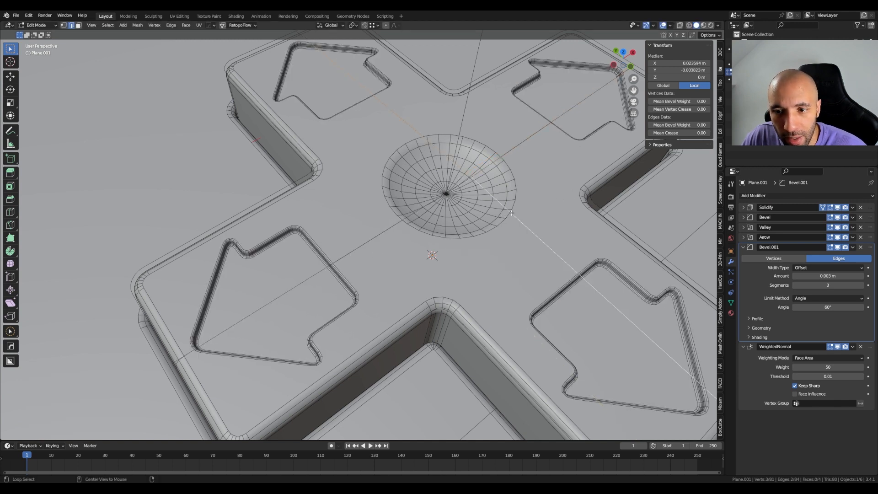
{"action": "key", "text": "g"}
{"action": "key", "text": "g"}
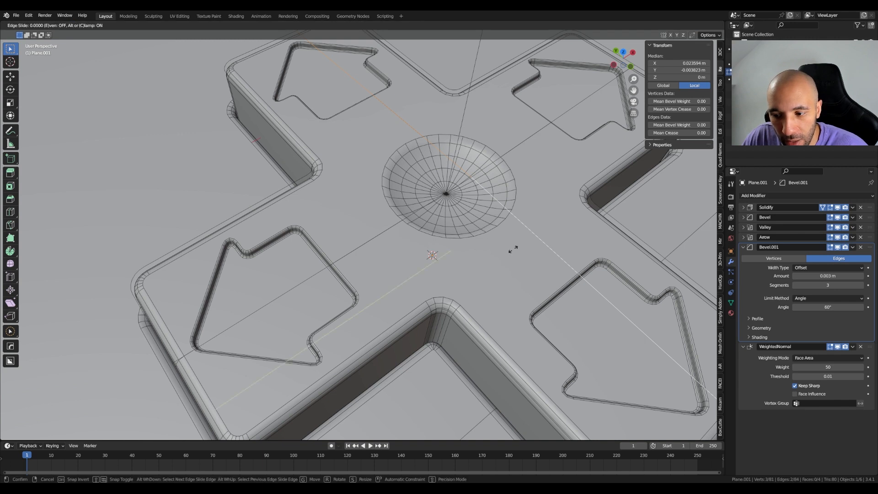
{"action": "left_click", "coordinate": [515, 251]}
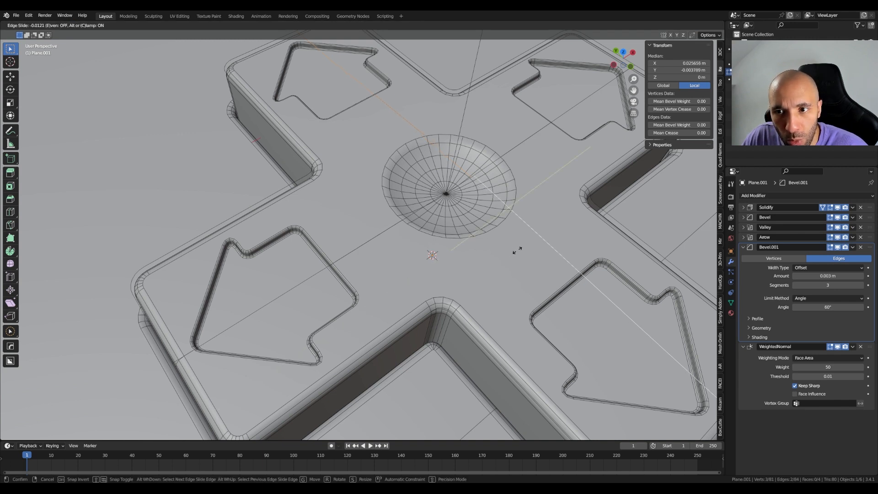
Step: Leave Edit Mode, hide the wireframe overlay and examine the shading around the dimple and arrows
{"action": "middle_click_drag", "start_coordinate": [516, 250], "coordinate": [430, 237]}
{"action": "key", "text": "Tab"}
{"action": "key", "text": "q"}
{"action": "mouse_move", "coordinate": [521, 299]}
{"action": "left_click", "coordinate": [557, 299]}
{"action": "scroll", "coordinate": [557, 300], "scroll_direction": "down", "scroll_amount": 4}
{"action": "scroll", "coordinate": [420, 226], "scroll_direction": "up", "scroll_amount": 3}
{"action": "scroll", "coordinate": [421, 235], "scroll_direction": "up", "scroll_amount": 3}
{"action": "middle_click_drag", "start_coordinate": [381, 208], "coordinate": [381, 211]}
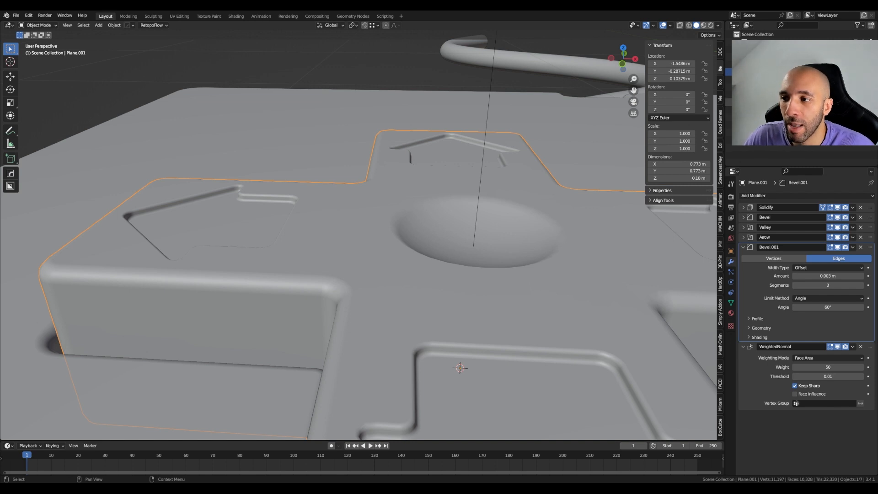
Step: Unhide the boolean cutters and enter Edit Mode on the sphere cutter above the dimple
{"action": "key", "text": "alt+h"}
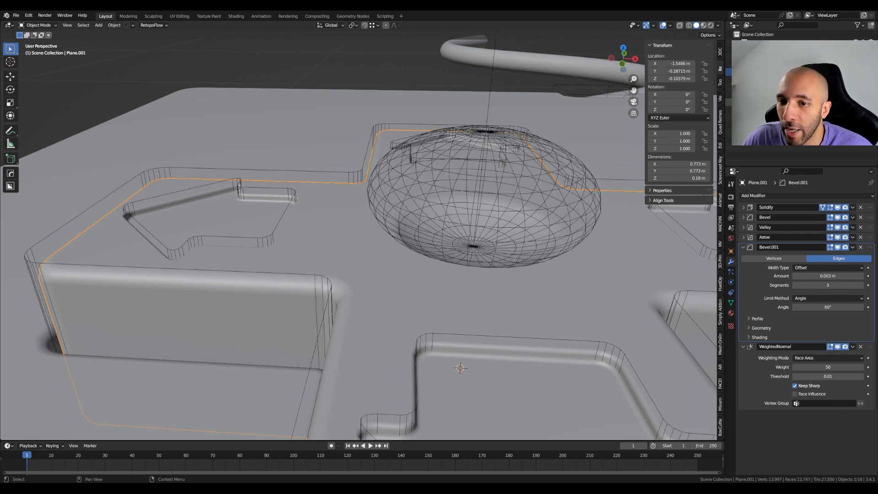
{"action": "left_click", "coordinate": [453, 227]}
{"action": "mouse_move", "coordinate": [453, 226]}
{"action": "middle_mouse_down"}
{"action": "mouse_move", "coordinate": [464, 215]}
{"action": "mouse_move", "coordinate": [455, 235]}
{"action": "middle_mouse_up"}
{"action": "key", "text": "Tab"}
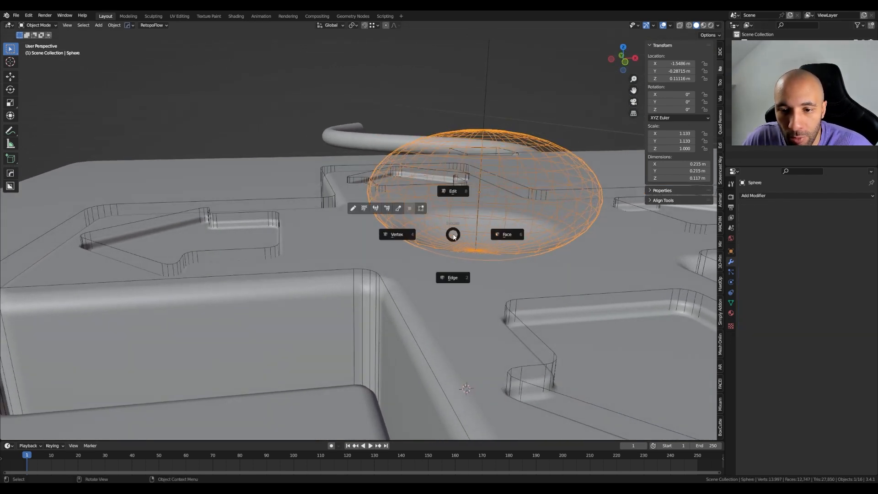
{"action": "left_click", "coordinate": [402, 234]}
Step: Select the sphere cutter's horizontal edge loop closest to the D-pad's top surface and switch to vertex selection
{"action": "scroll", "coordinate": [402, 234], "scroll_direction": "up", "scroll_amount": 5}
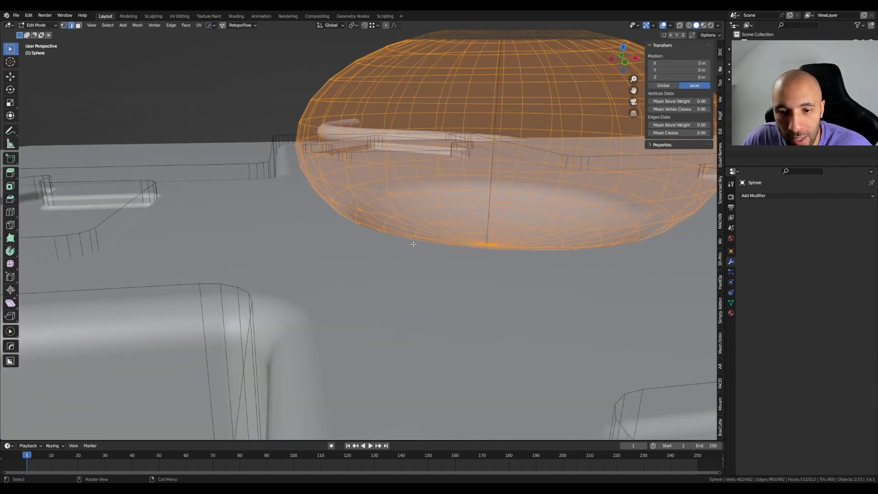
{"action": "middle_click_drag", "start_coordinate": [402, 234], "coordinate": [383, 222]}
{"action": "key", "text": "alt+a"}
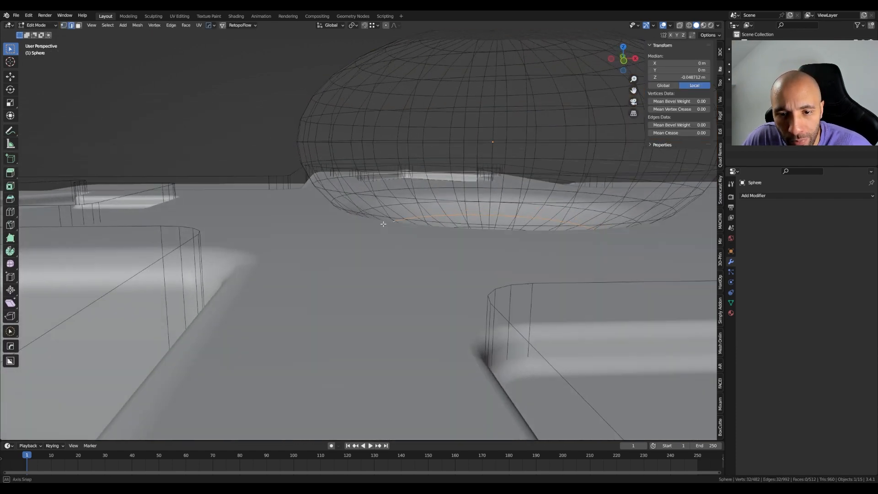
{"action": "left_click", "coordinate": [368, 214], "text": "alt"}
{"action": "left_click", "coordinate": [368, 215], "text": "alt"}
{"action": "left_click", "coordinate": [363, 215], "text": "alt"}
{"action": "left_click", "coordinate": [354, 212], "text": "alt"}
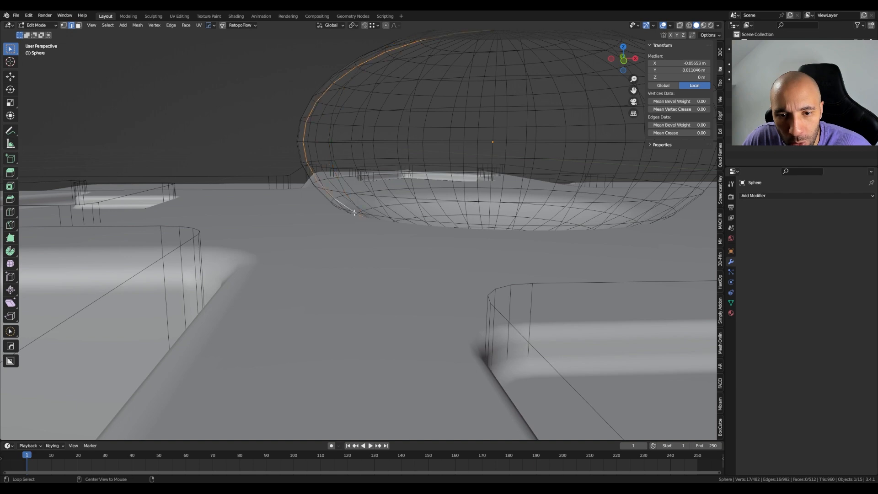
{"action": "left_click", "coordinate": [352, 211], "text": "alt"}
{"action": "middle_click_drag", "start_coordinate": [352, 211], "coordinate": [390, 254]}
{"action": "key", "text": "1"}
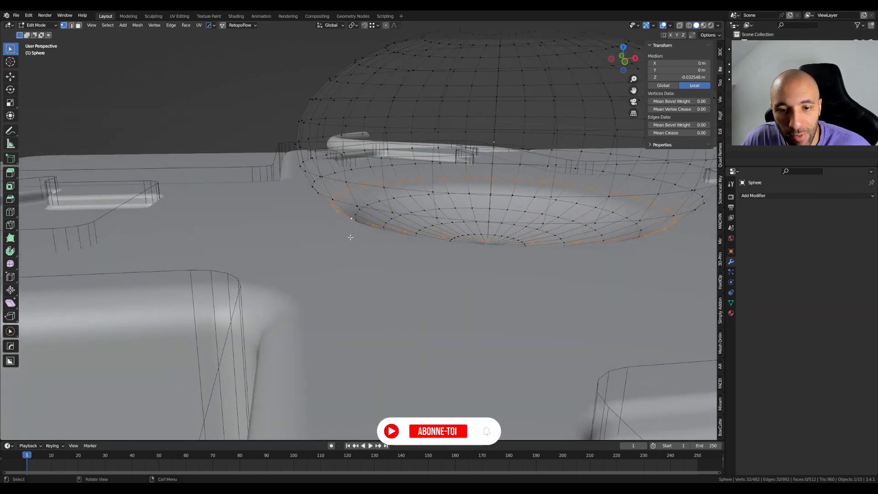
{"action": "middle_click_drag", "start_coordinate": [350, 237], "coordinate": [349, 234]}
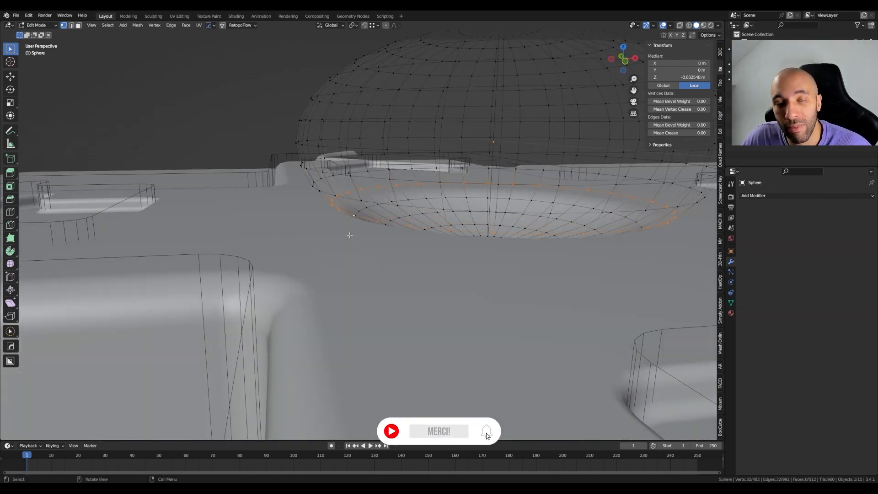
Step: Enable vertex snapping and set it to snap with the active element
{"action": "left_click", "coordinate": [365, 26]}
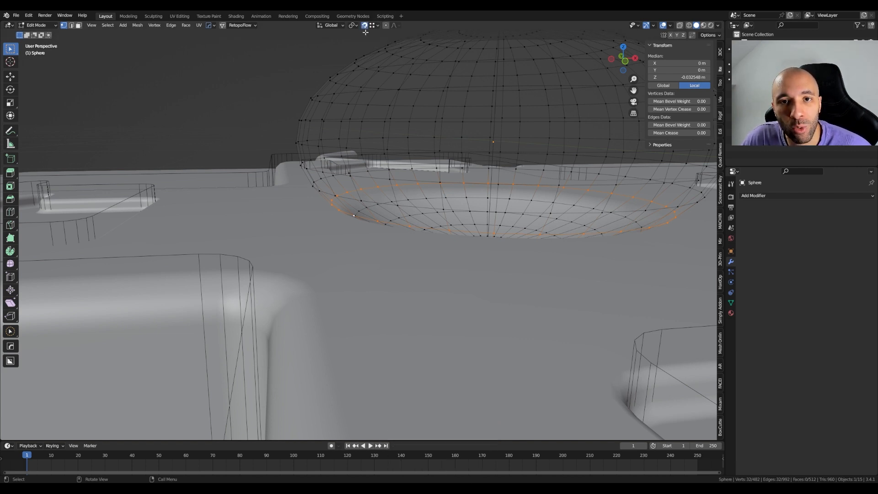
{"action": "left_click", "coordinate": [378, 25]}
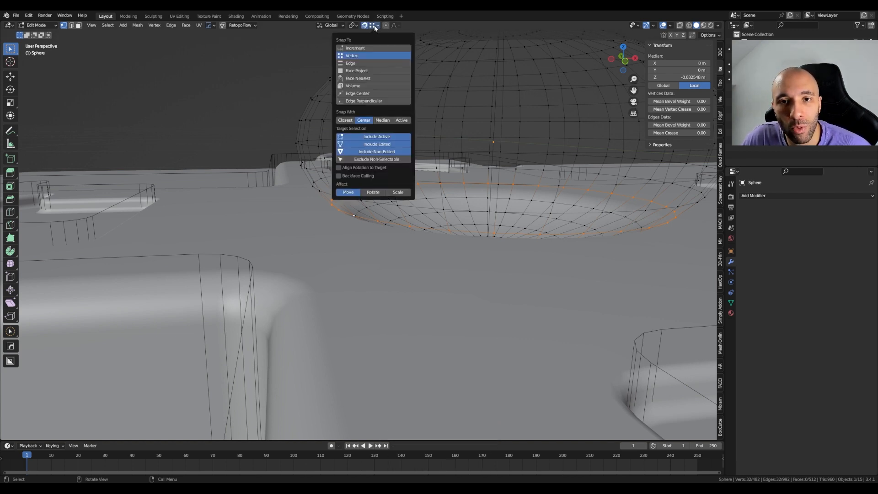
{"action": "left_click", "coordinate": [401, 120]}
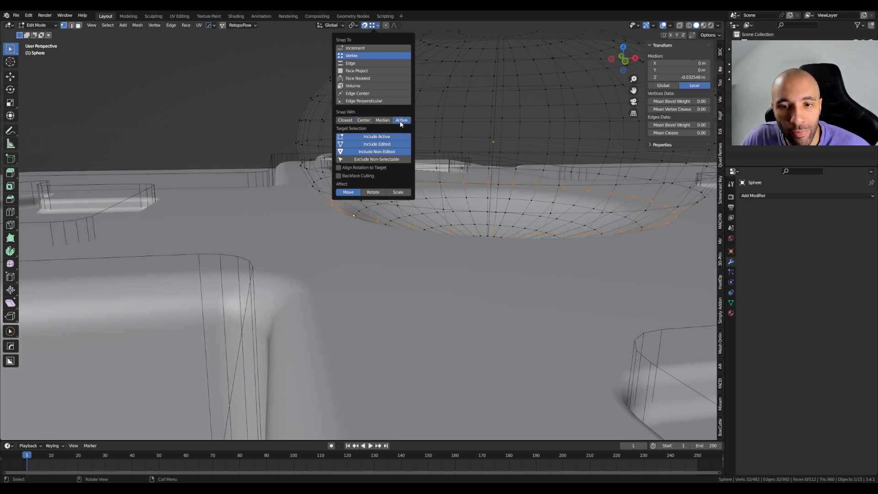
Step: Move the selected sphere loop about -0.0024 m along Z, snapping it level with the D-pad's top surface
{"action": "middle_click_drag", "start_coordinate": [367, 261], "coordinate": [360, 257]}
{"action": "key", "text": "g"}
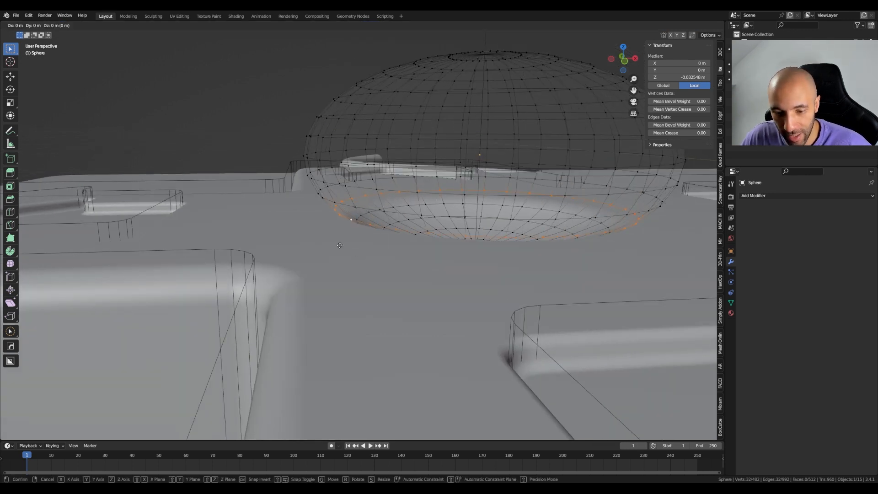
{"action": "key", "text": "z"}
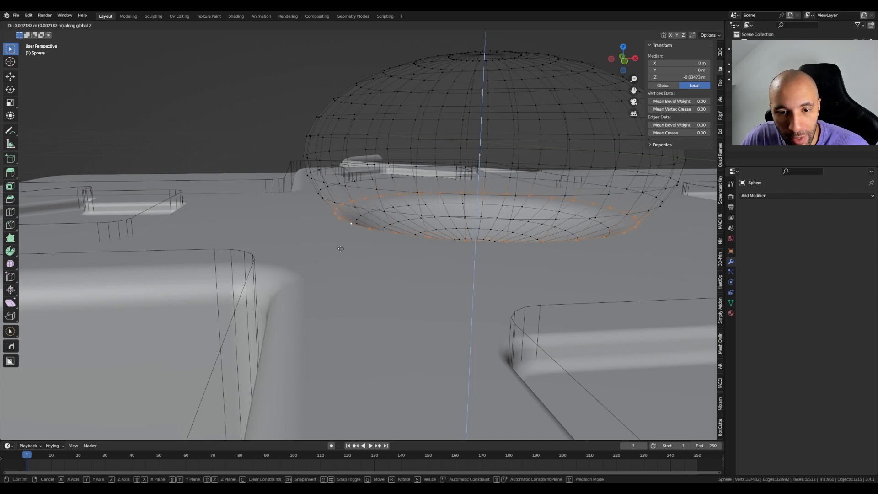
{"action": "key", "text": "alt+z"}
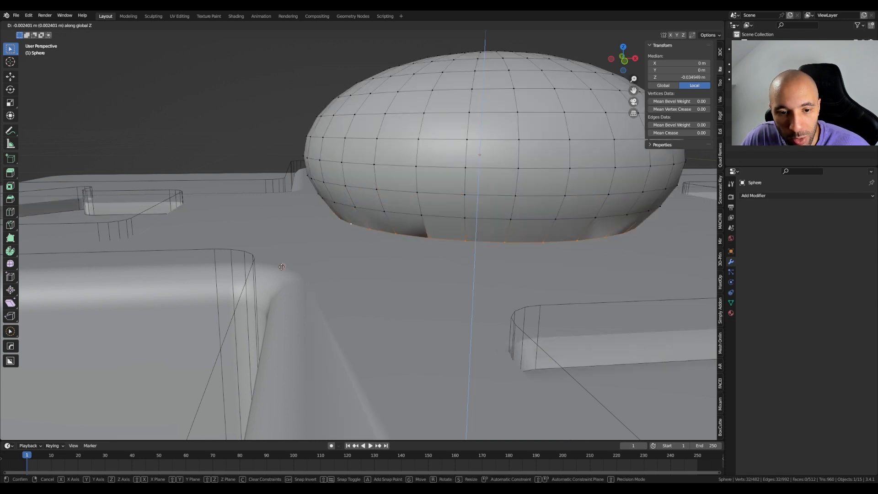
{"action": "left_click", "coordinate": [281, 267]}
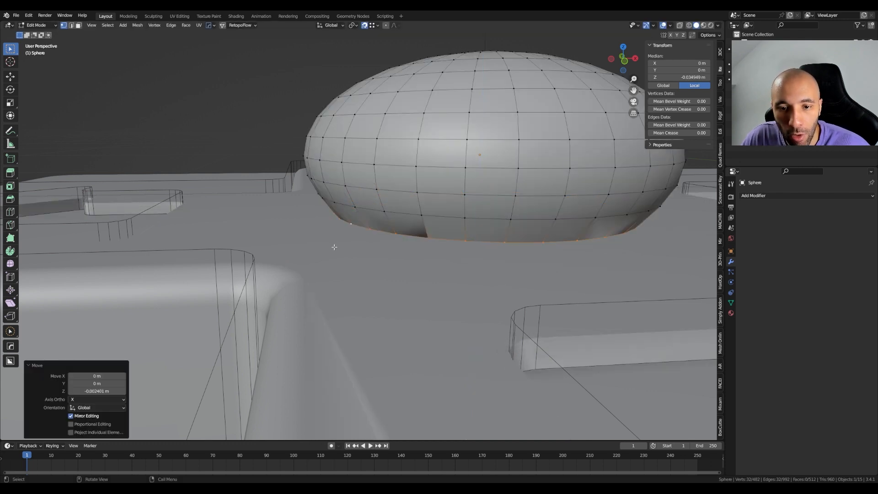
Step: Give the selected sphere loop an edge bevel weight of 1 and return to Object Mode
{"action": "key", "text": "2"}
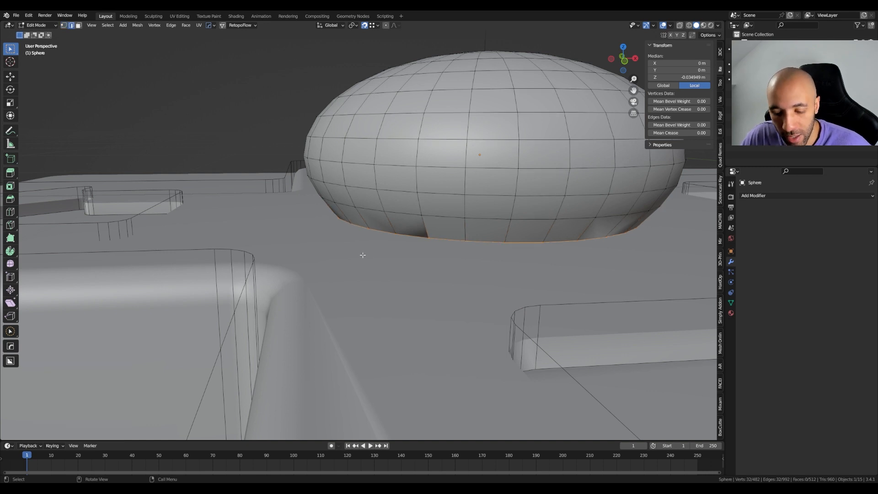
{"action": "key", "text": "ctrl+e"}
{"action": "left_click", "coordinate": [364, 256]}
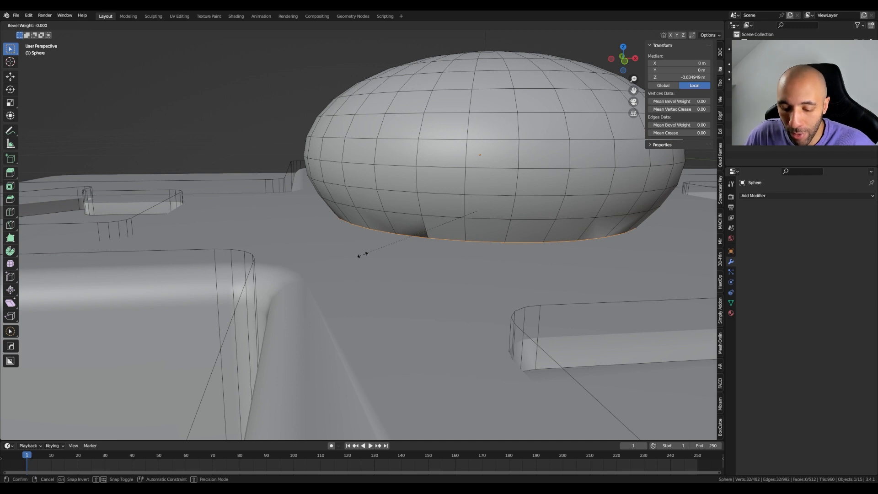
{"action": "type", "text": "1"}
{"action": "key", "text": "Return"}
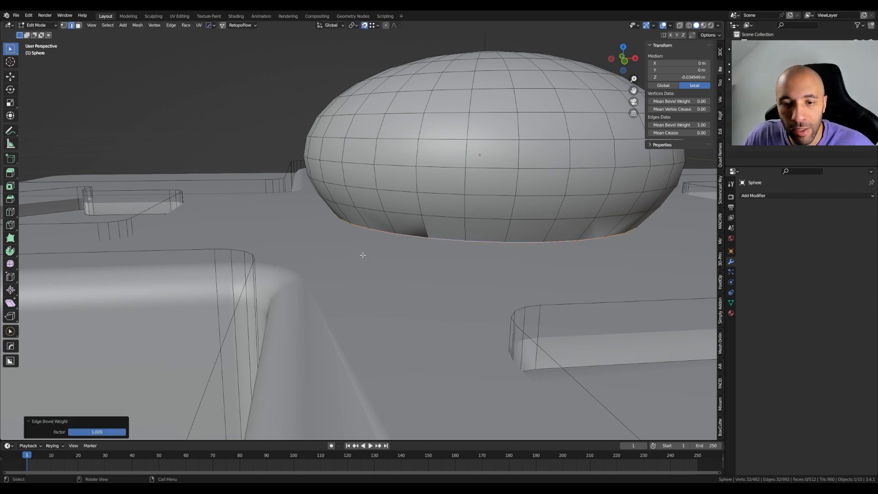
{"action": "key", "text": "Tab"}
{"action": "left_click", "coordinate": [364, 187]}
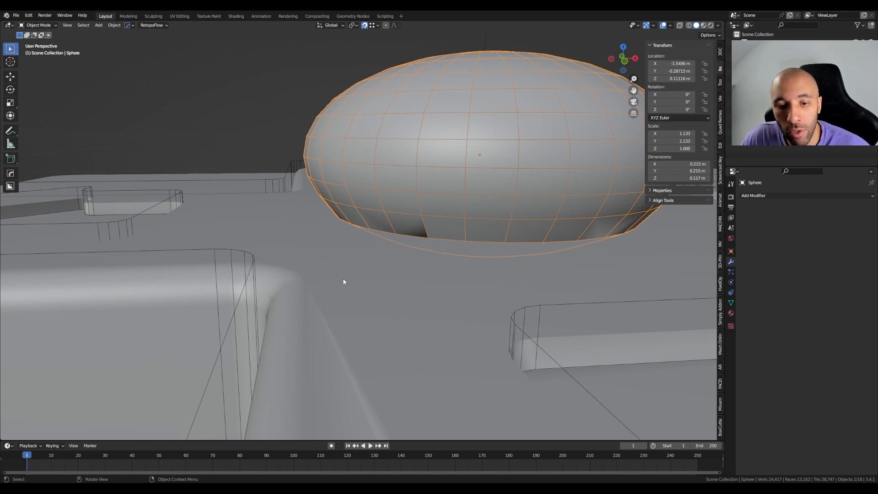
Step: Set the D-pad's Valley boolean modifier to the Exact solver
{"action": "left_click", "coordinate": [301, 238]}
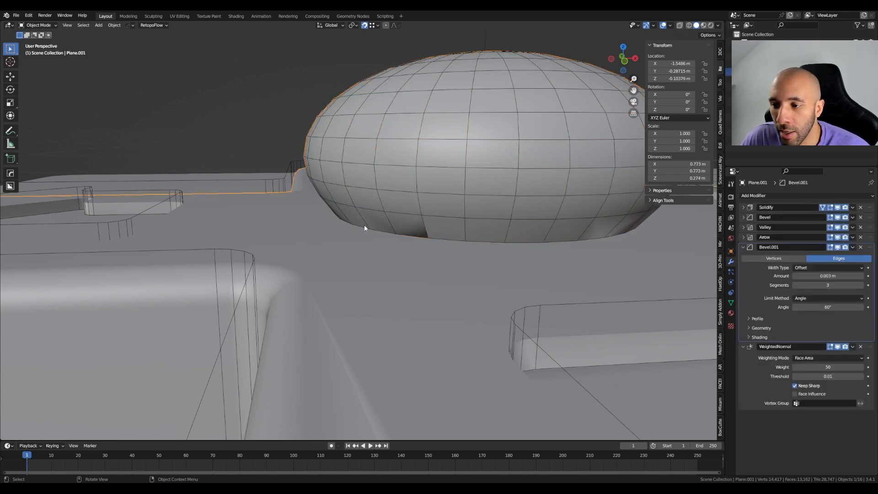
{"action": "left_click", "coordinate": [743, 227]}
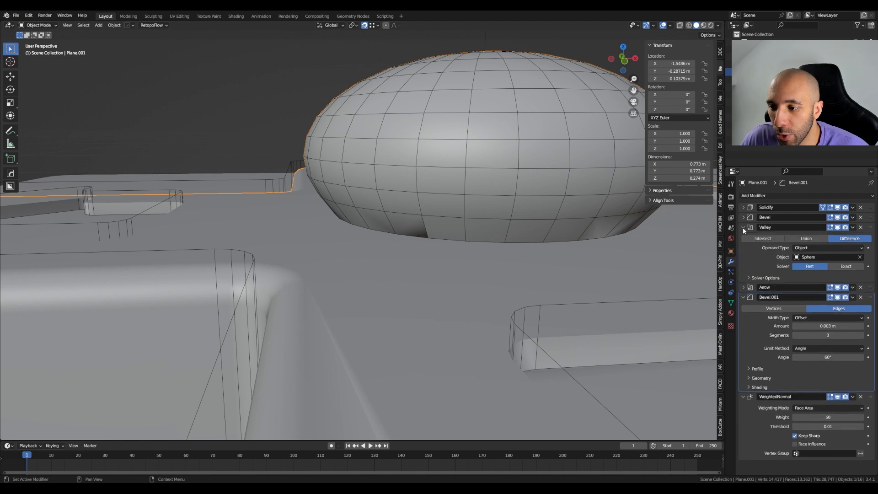
{"action": "left_click", "coordinate": [849, 266]}
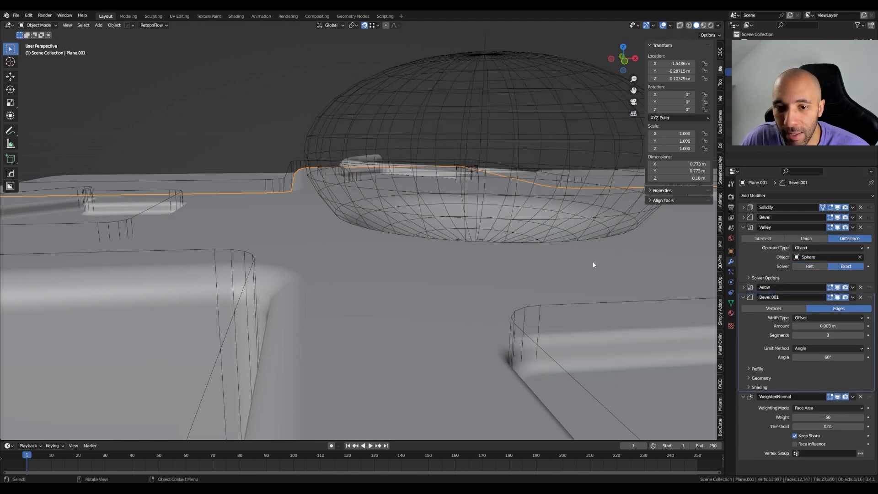
Step: Collapse the D-pad's Bevel.001 modifier and rename it BevelArrow
{"action": "left_click", "coordinate": [744, 297]}
{"action": "double_click", "coordinate": [787, 298]}
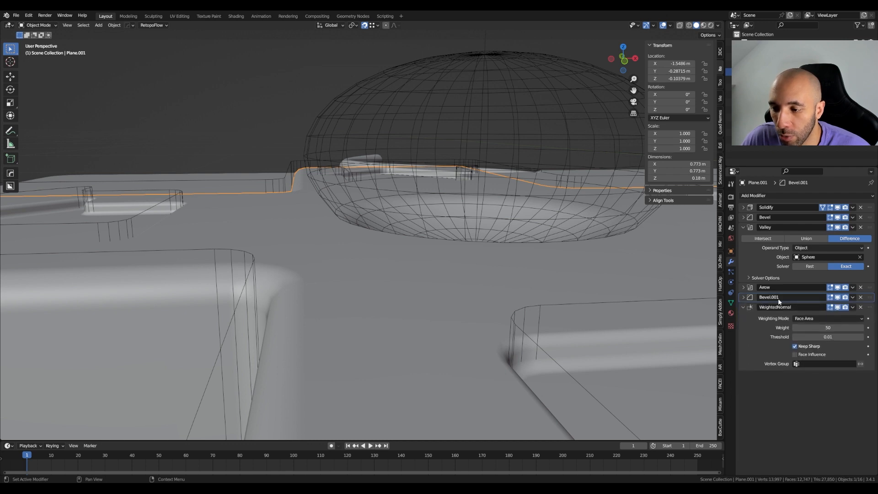
{"action": "type", "text": "Bev"}
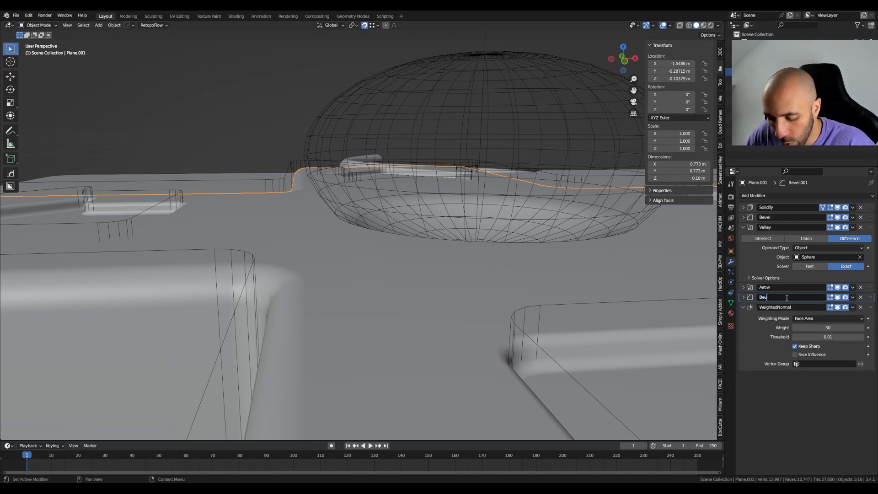
{"action": "type", "text": "elArrow"}
{"action": "key", "text": "Return"}
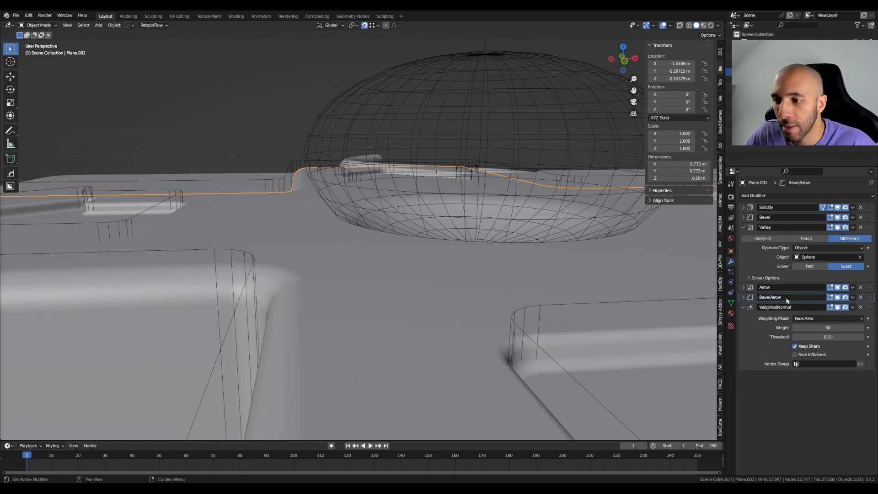
Step: Add a Bevel modifier to the D-pad directly after the Valley boolean and limit it by Weight
{"action": "left_click", "coordinate": [773, 195]}
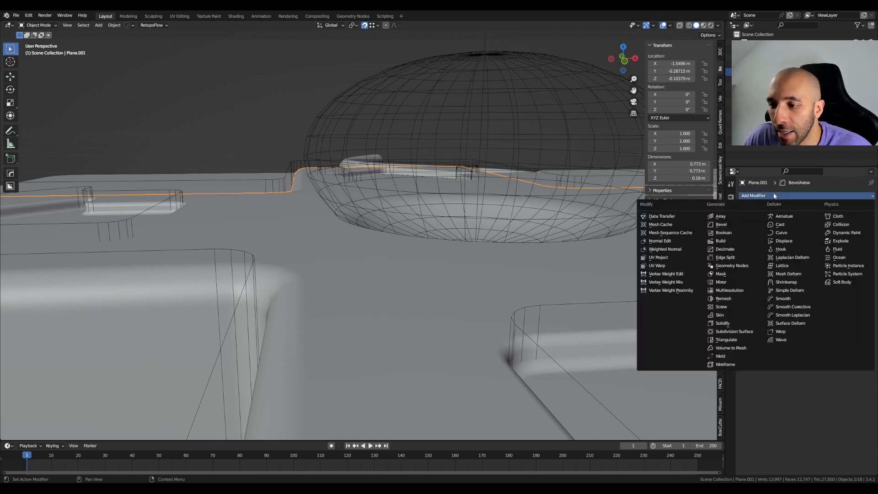
{"action": "left_click", "coordinate": [729, 224]}
{"action": "left_click_drag", "start_coordinate": [869, 375], "coordinate": [862, 281]}
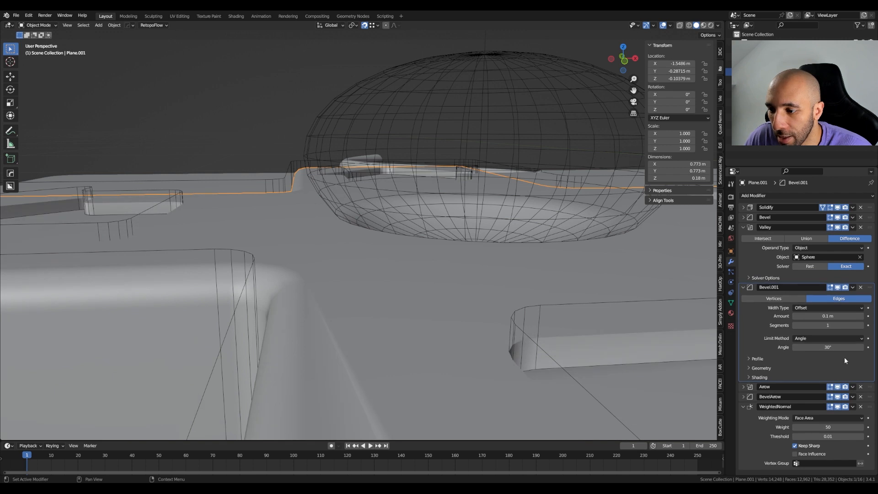
{"action": "left_click", "coordinate": [804, 338]}
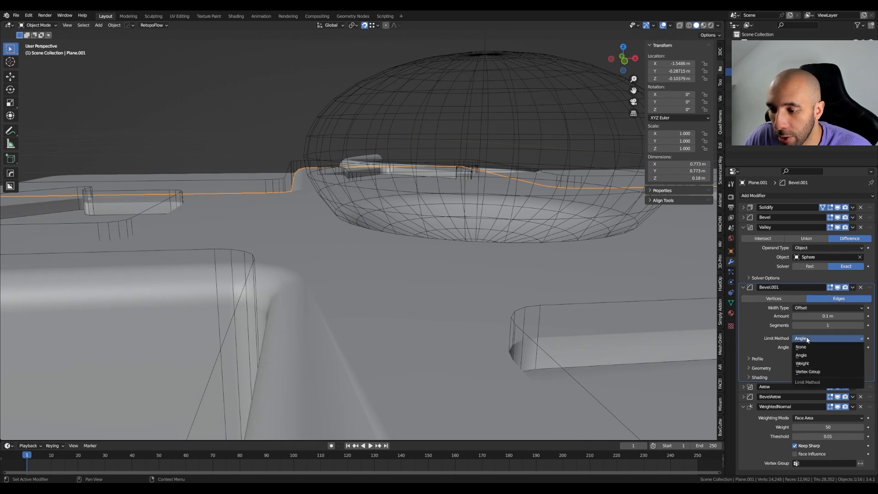
{"action": "left_click", "coordinate": [804, 363]}
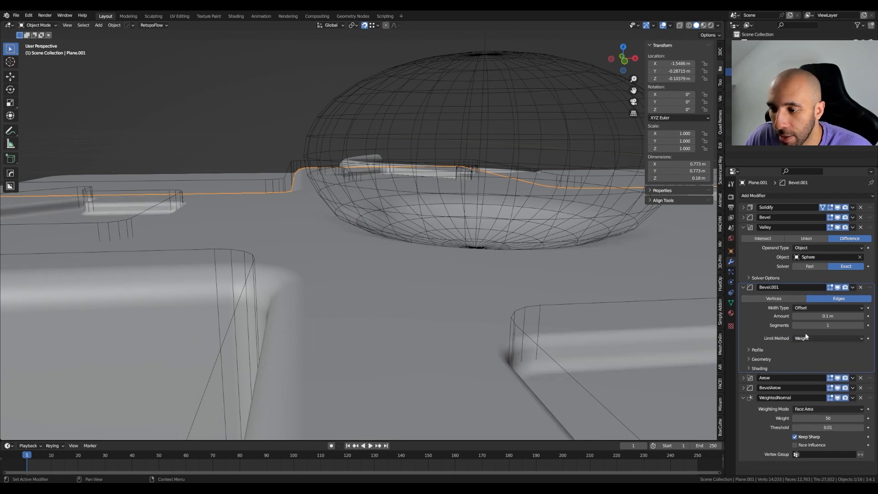
Step: Rename the bevel modifier after Valley to BevelValley and give it 2 segments with an amount of 0.006 m
{"action": "double_click", "coordinate": [790, 286]}
{"action": "type", "text": "BevelC"}
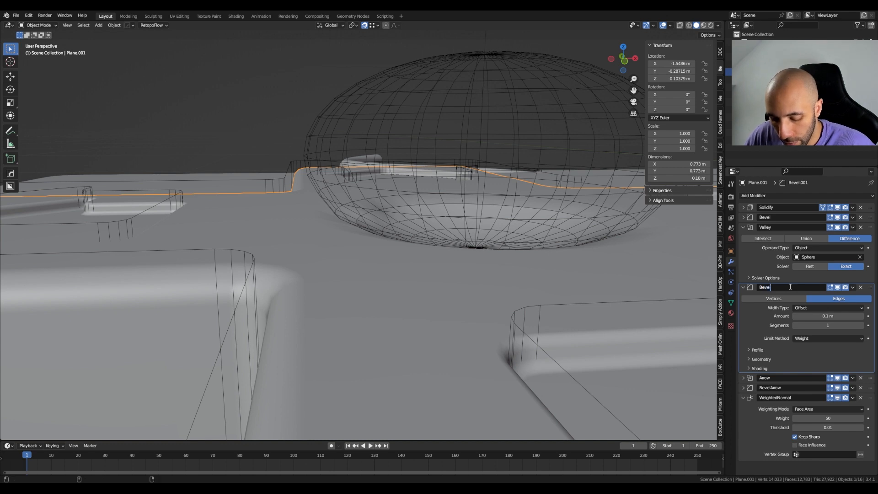
{"action": "key", "text": "BackSpace"}
{"action": "type", "text": "Valley"}
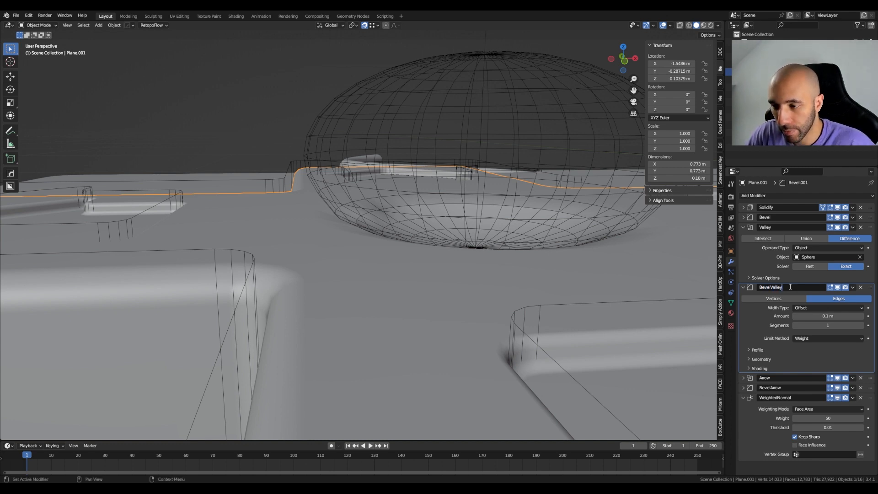
{"action": "key", "text": "Return"}
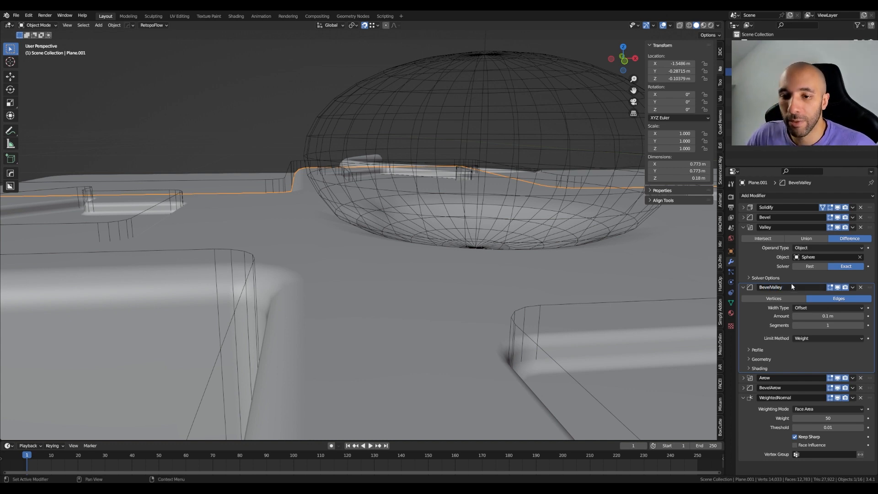
{"action": "left_click", "coordinate": [862, 325]}
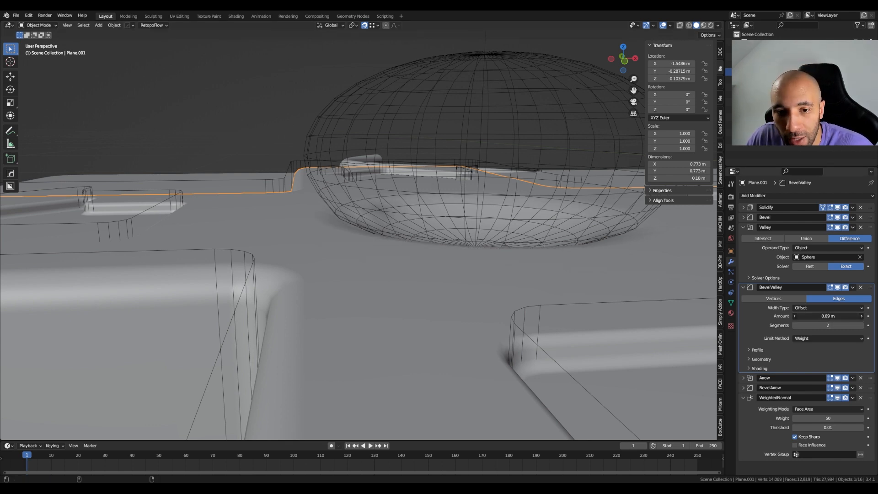
{"action": "left_click_drag", "start_coordinate": [828, 316], "coordinate": [807, 316]}
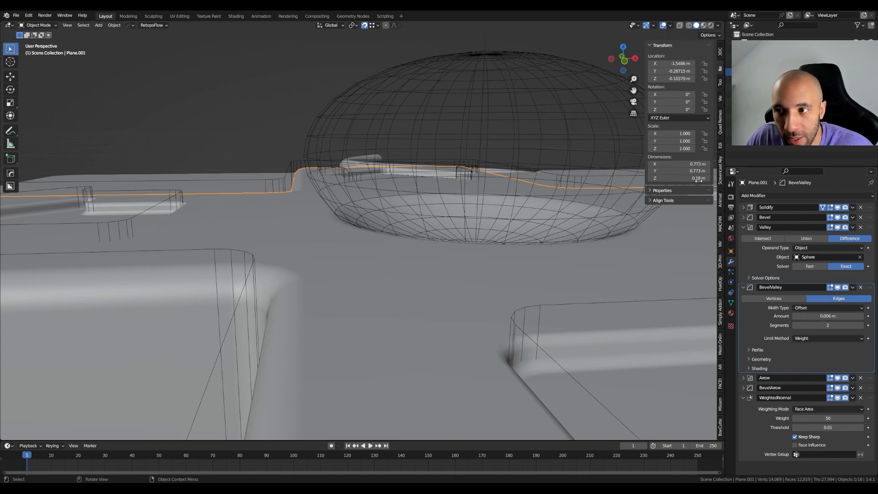
Step: Hide the boolean cutter objects and turn on the wireframe display around the D-pad's central dimple
{"action": "left_click", "coordinate": [864, 101]}
{"action": "middle_click_drag", "start_coordinate": [400, 203], "coordinate": [392, 230]}
{"action": "key", "text": "q"}
{"action": "left_click", "coordinate": [418, 230]}
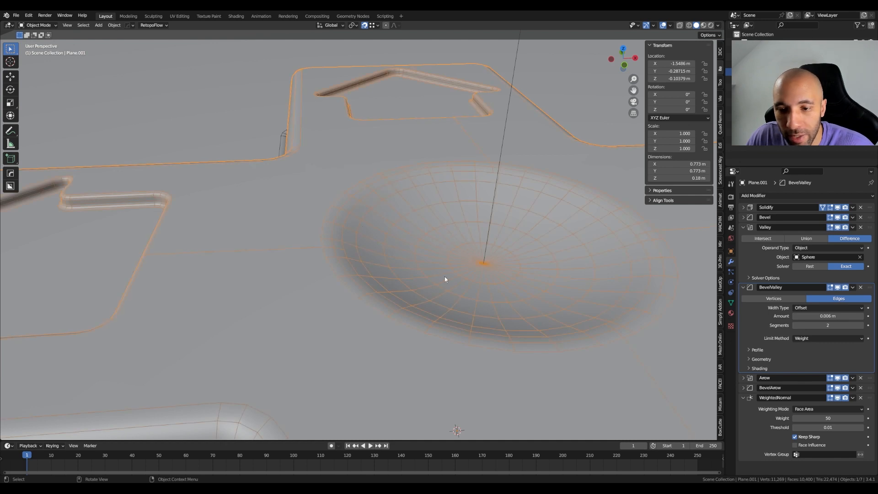
Step: Set BevelValley to 3 segments and an amount of 0.005 m, with the wireframe display turned off
{"action": "left_click_drag", "start_coordinate": [836, 316], "coordinate": [824, 316]}
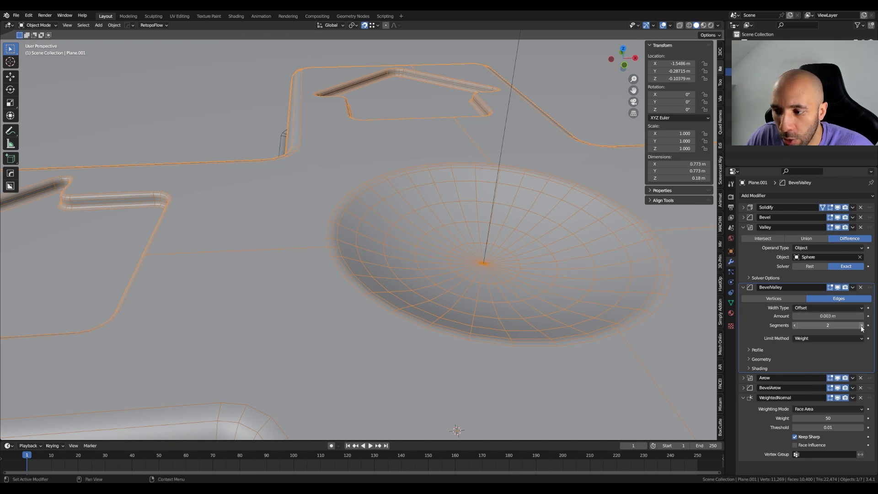
{"action": "key", "text": "q"}
{"action": "mouse_move", "coordinate": [472, 303]}
{"action": "left_click", "coordinate": [500, 303]}
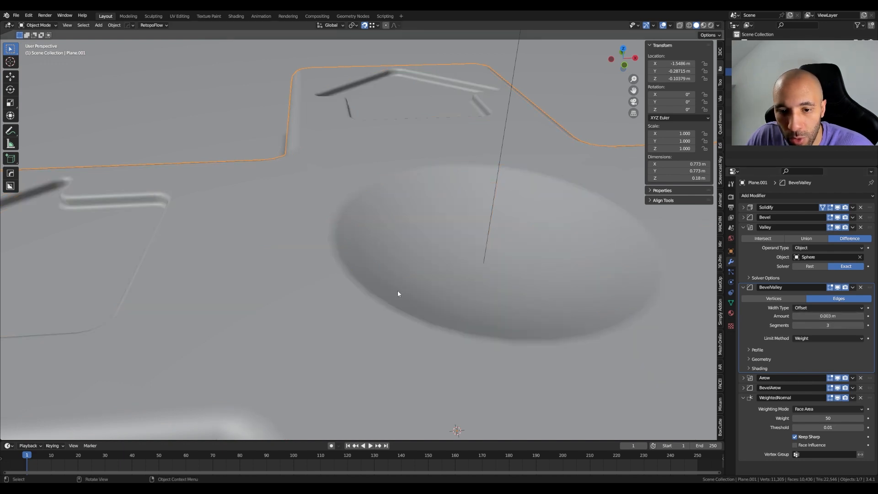
{"action": "scroll", "coordinate": [397, 290], "scroll_direction": "down", "scroll_amount": 2}
{"action": "left_click_drag", "start_coordinate": [844, 315], "coordinate": [843, 316]}
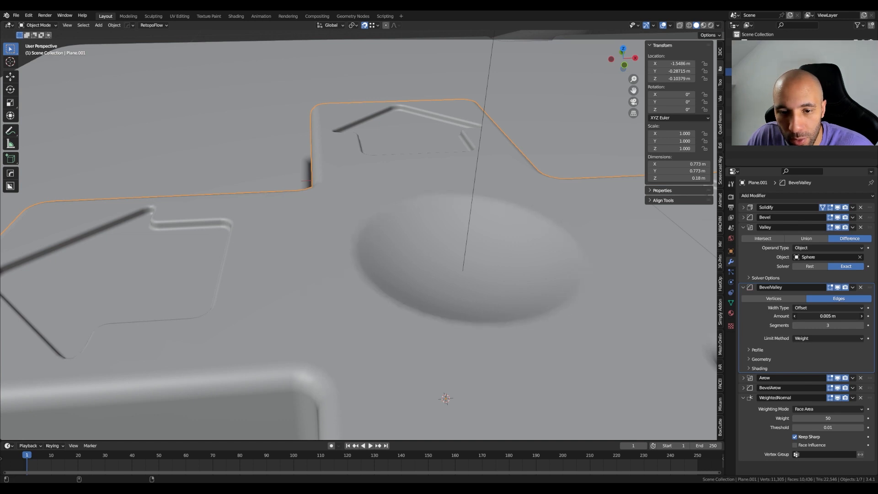
Step: Switch the viewport to Material Preview shading to show the controller with its materials
{"action": "scroll", "coordinate": [475, 289], "scroll_direction": "down", "scroll_amount": 5}
{"action": "mouse_move", "coordinate": [476, 289]}
{"action": "middle_mouse_down"}
{"action": "mouse_move", "coordinate": [446, 290]}
{"action": "mouse_move", "coordinate": [468, 298]}
{"action": "middle_mouse_up"}
{"action": "scroll", "coordinate": [468, 298], "scroll_direction": "down", "scroll_amount": 3}
{"action": "middle_click_drag", "start_coordinate": [522, 311], "coordinate": [426, 304], "text": "shift"}
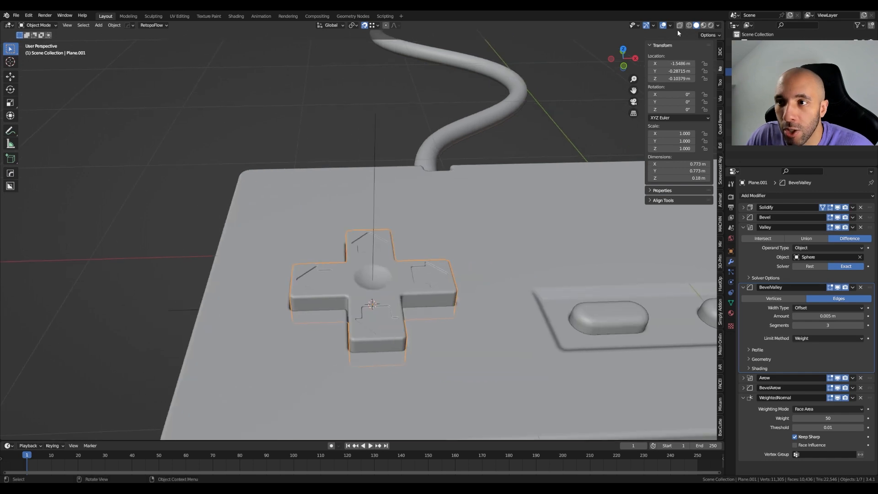
{"action": "left_click", "coordinate": [704, 26]}
{"action": "scroll", "coordinate": [478, 204], "scroll_direction": "down", "scroll_amount": 3}
{"action": "mouse_move", "coordinate": [442, 231]}
{"action": "middle_mouse_down"}
{"action": "mouse_move", "coordinate": [461, 229]}
{"action": "mouse_move", "coordinate": [434, 256]}
{"action": "mouse_move", "coordinate": [491, 240]}
{"action": "mouse_move", "coordinate": [441, 248]}
{"action": "middle_mouse_up"}
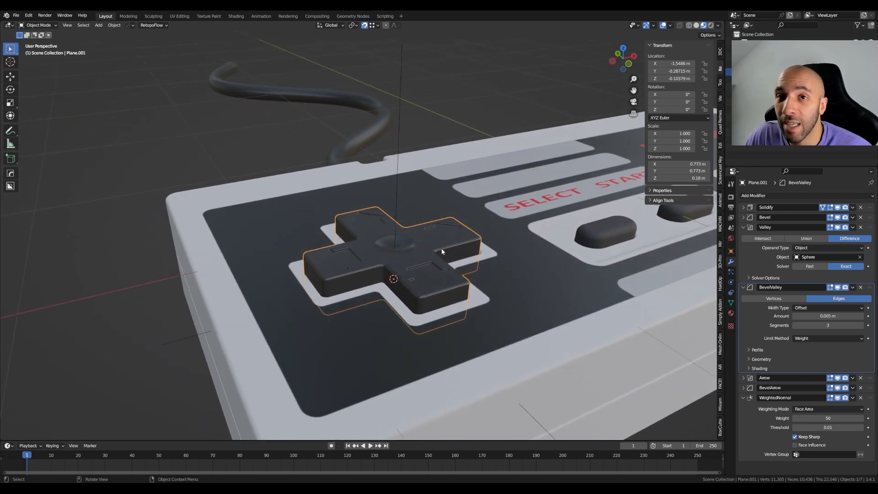
{"action": "scroll", "coordinate": [442, 251], "scroll_direction": "down", "scroll_amount": 2}
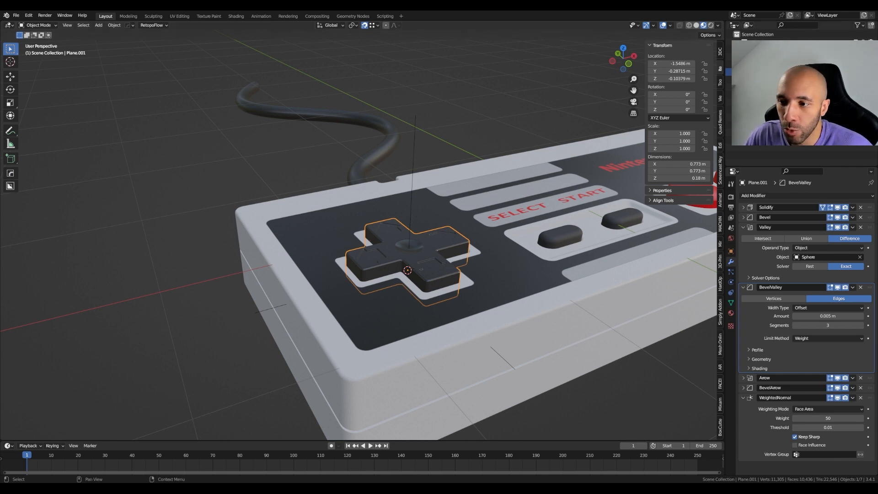
Step: Enable Ambient Occlusion in the scene's Eevee render settings
{"action": "left_click", "coordinate": [731, 197]}
{"action": "left_click", "coordinate": [750, 248]}
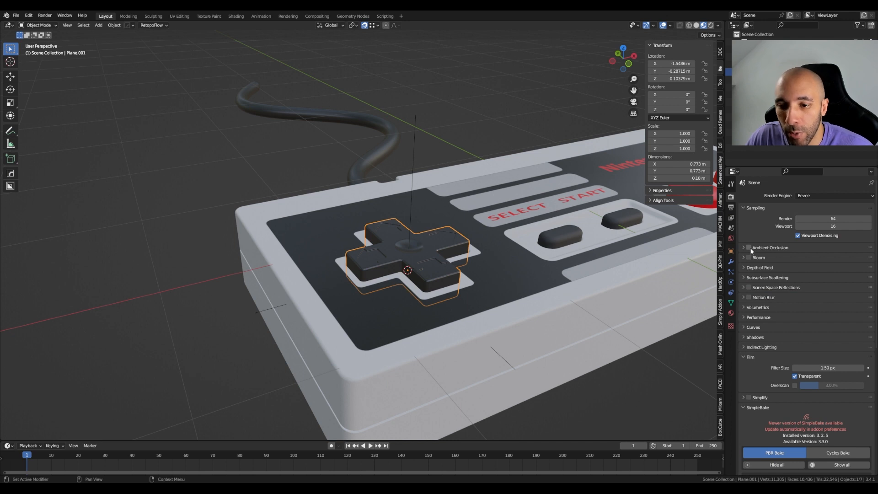
{"action": "middle_click_drag", "start_coordinate": [504, 321], "coordinate": [431, 277]}
{"action": "scroll", "coordinate": [431, 276], "scroll_direction": "up", "scroll_amount": 3}
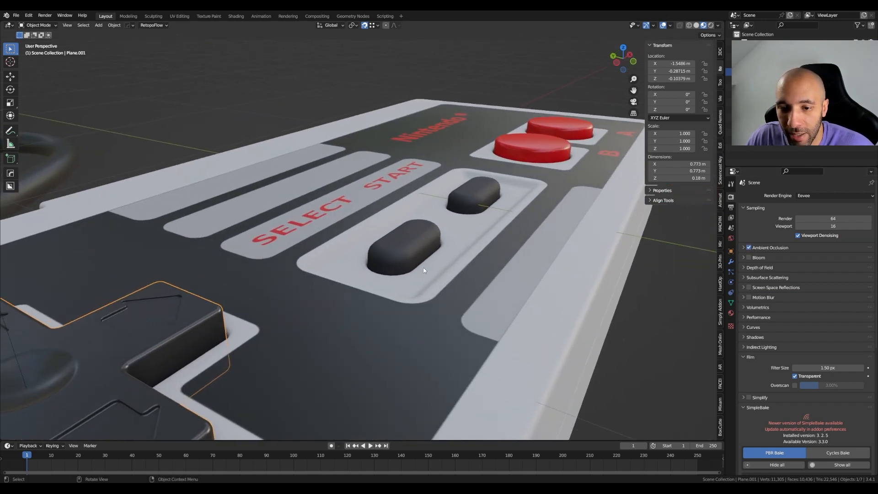
Step: Compare the controller's shading with Ambient Occlusion off and on, leaving it enabled
{"action": "left_click", "coordinate": [749, 248]}
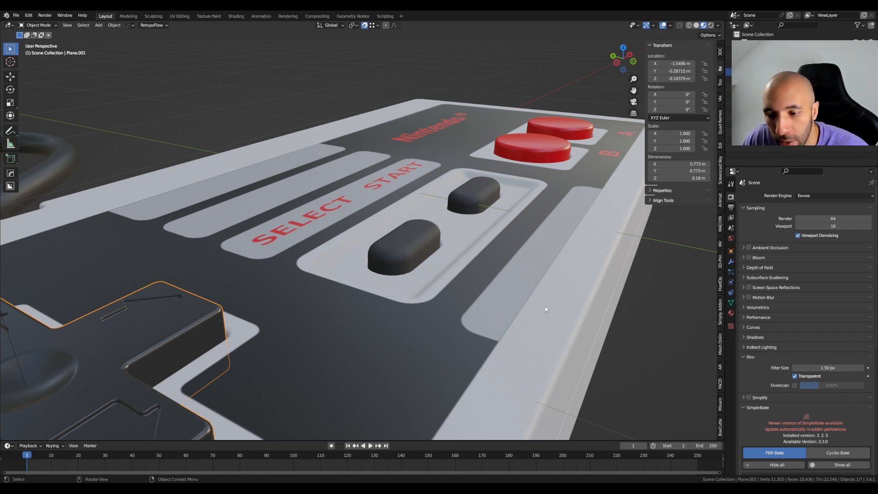
{"action": "middle_click_drag", "start_coordinate": [545, 307], "coordinate": [465, 254]}
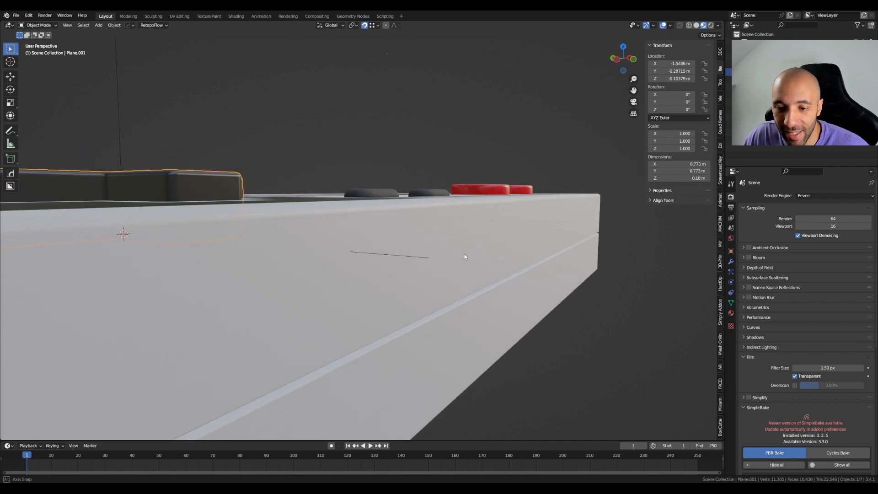
{"action": "left_click", "coordinate": [750, 249]}
{"action": "left_click", "coordinate": [750, 248]}
{"action": "left_click", "coordinate": [750, 249]}
{"action": "scroll", "coordinate": [468, 223], "scroll_direction": "down", "scroll_amount": 2}
{"action": "mouse_move", "coordinate": [468, 223]}
{"action": "middle_mouse_down"}
{"action": "mouse_move", "coordinate": [463, 235]}
{"action": "mouse_move", "coordinate": [485, 267]}
{"action": "middle_mouse_up"}
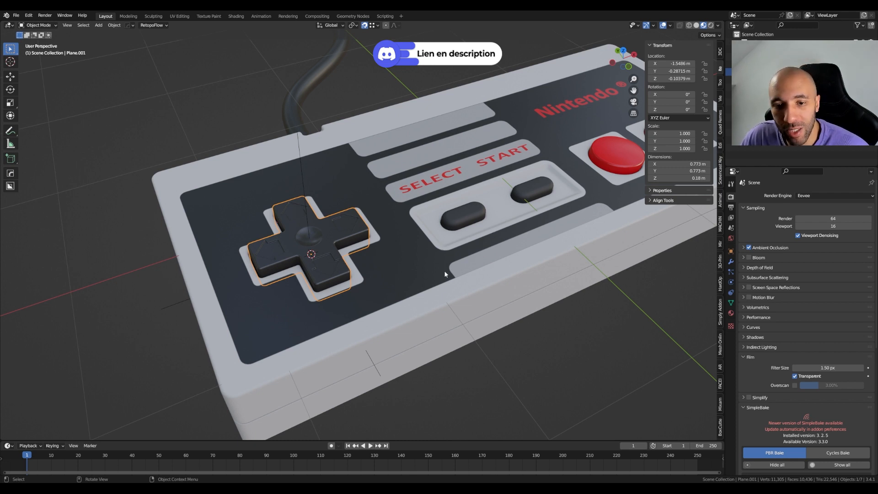
Step: Deselect the D-pad and frame the complete controller in the viewport
{"action": "key", "text": "alt+a"}
{"action": "middle_click_drag", "start_coordinate": [445, 274], "coordinate": [457, 304]}
{"action": "scroll", "coordinate": [474, 298], "scroll_direction": "down", "scroll_amount": 2}
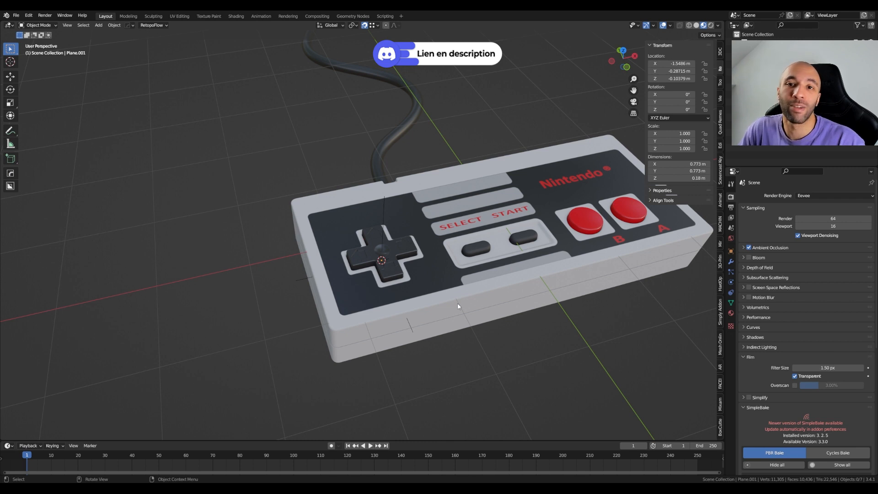